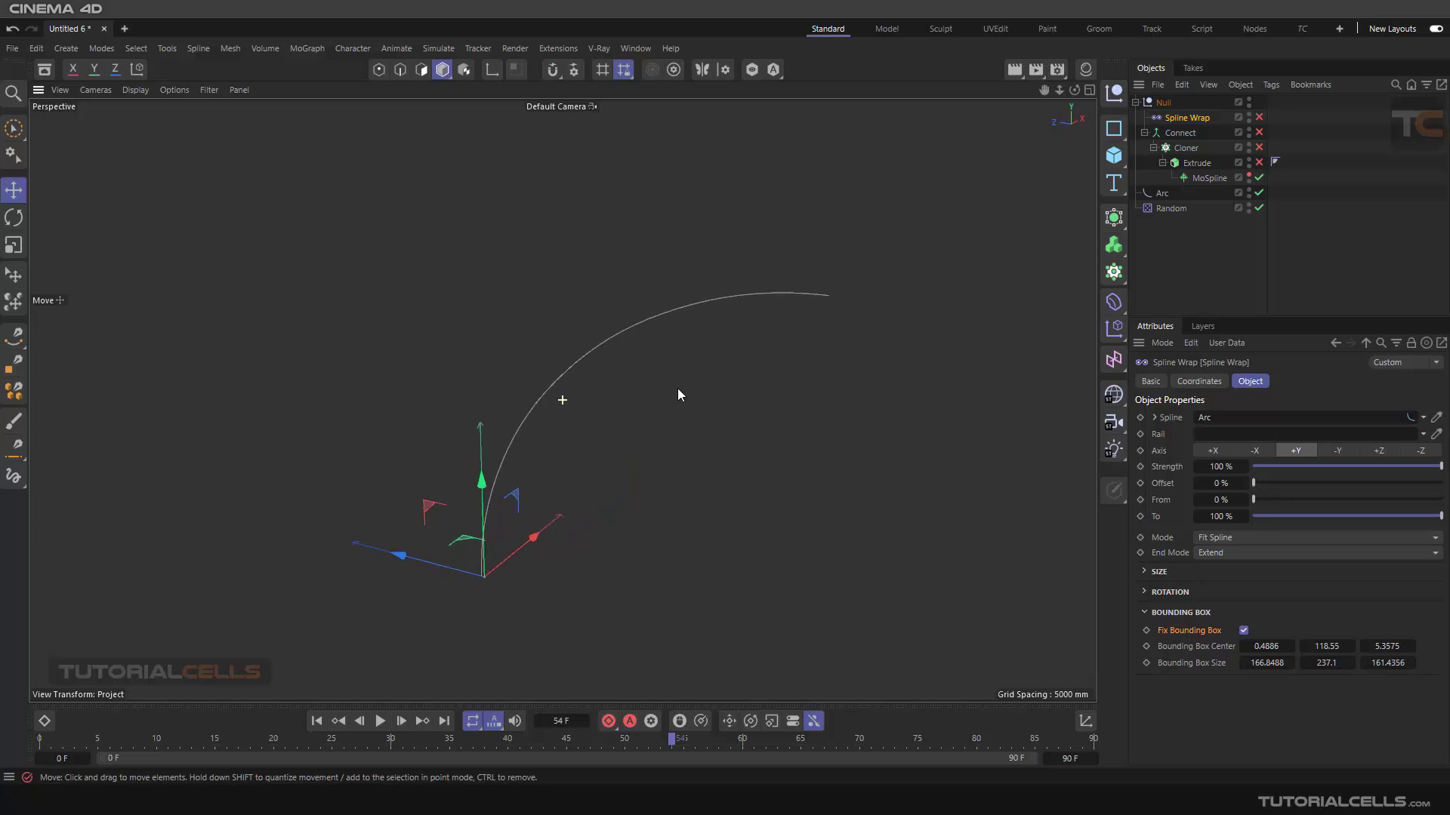
Show the MoSpline in the finished setup and scrub the timeline to examine its growth and turtle rules.
click(1248, 176)
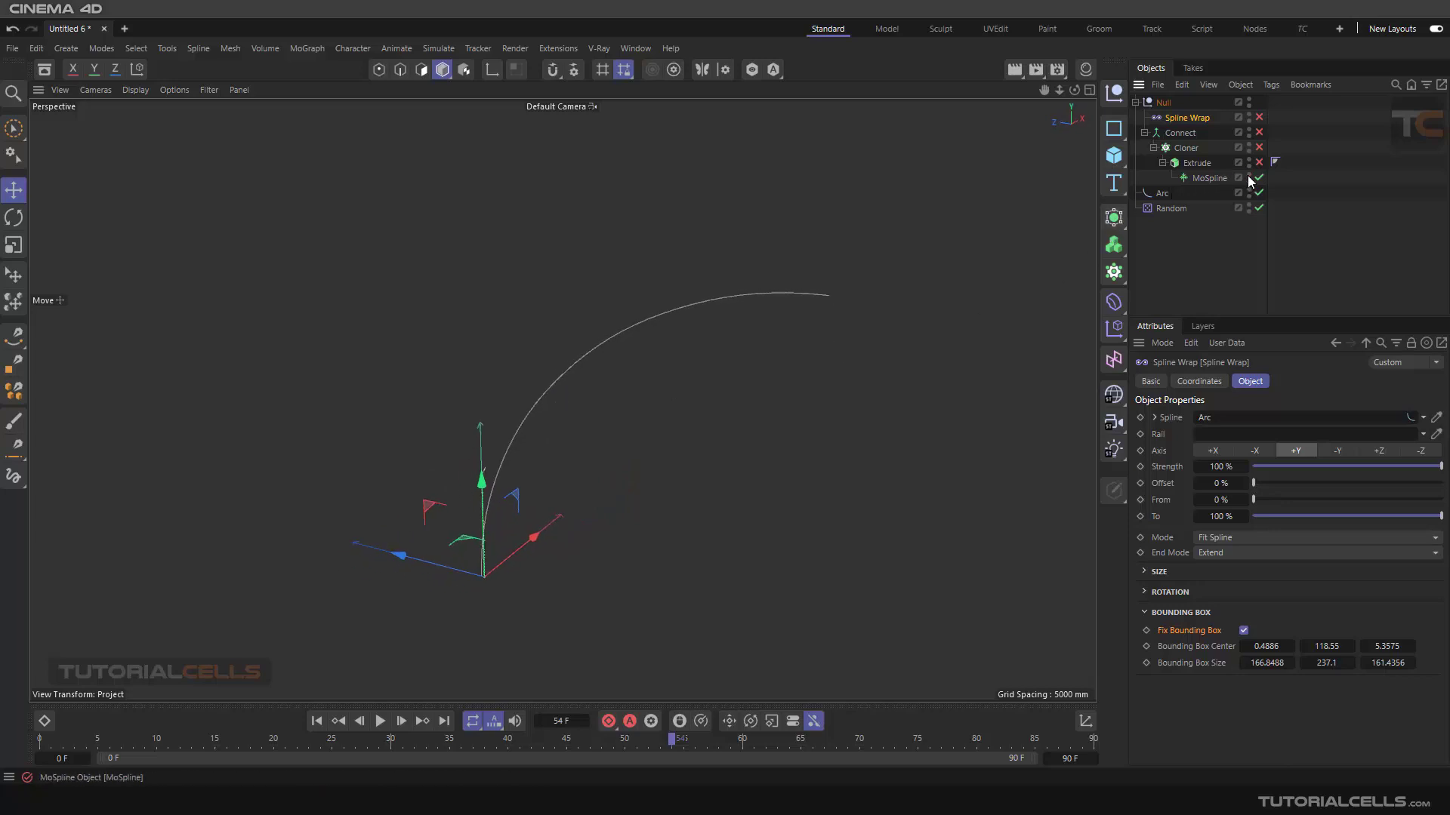
click(1199, 178)
scroll(495, 521, up, 5)
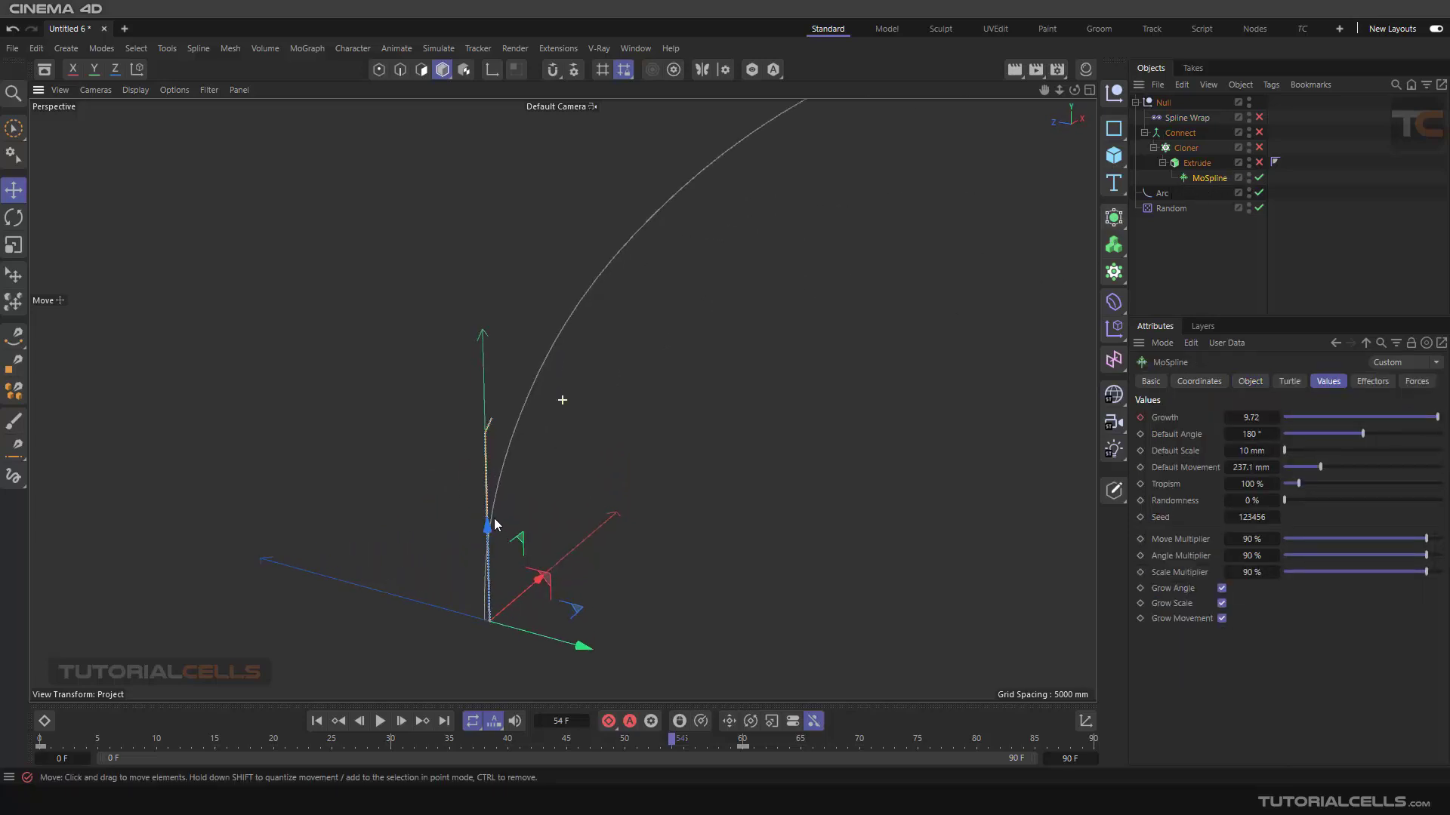
alt+drag(494, 523, 533, 508)
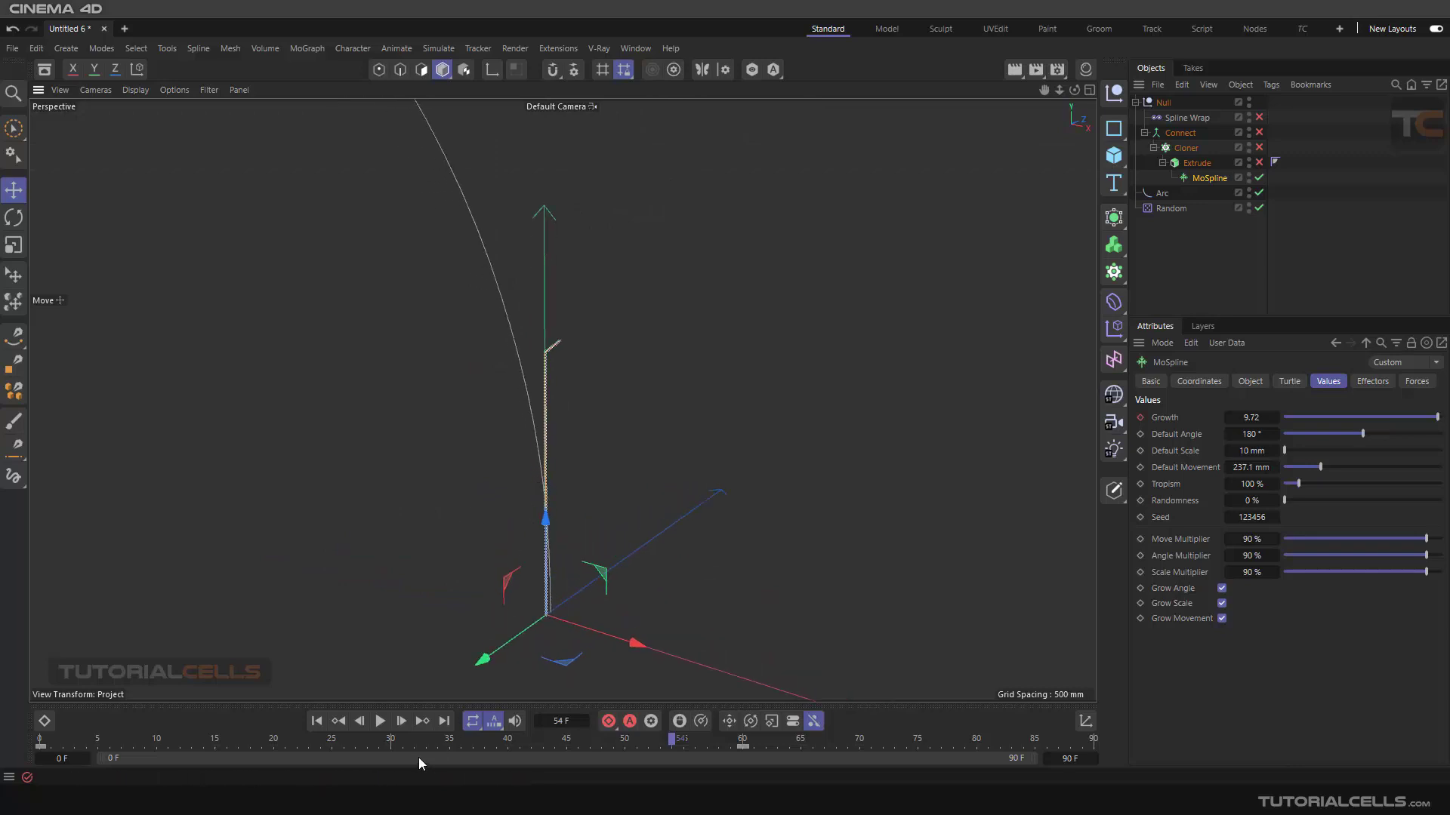
drag(468, 742, 437, 741)
click(1288, 381)
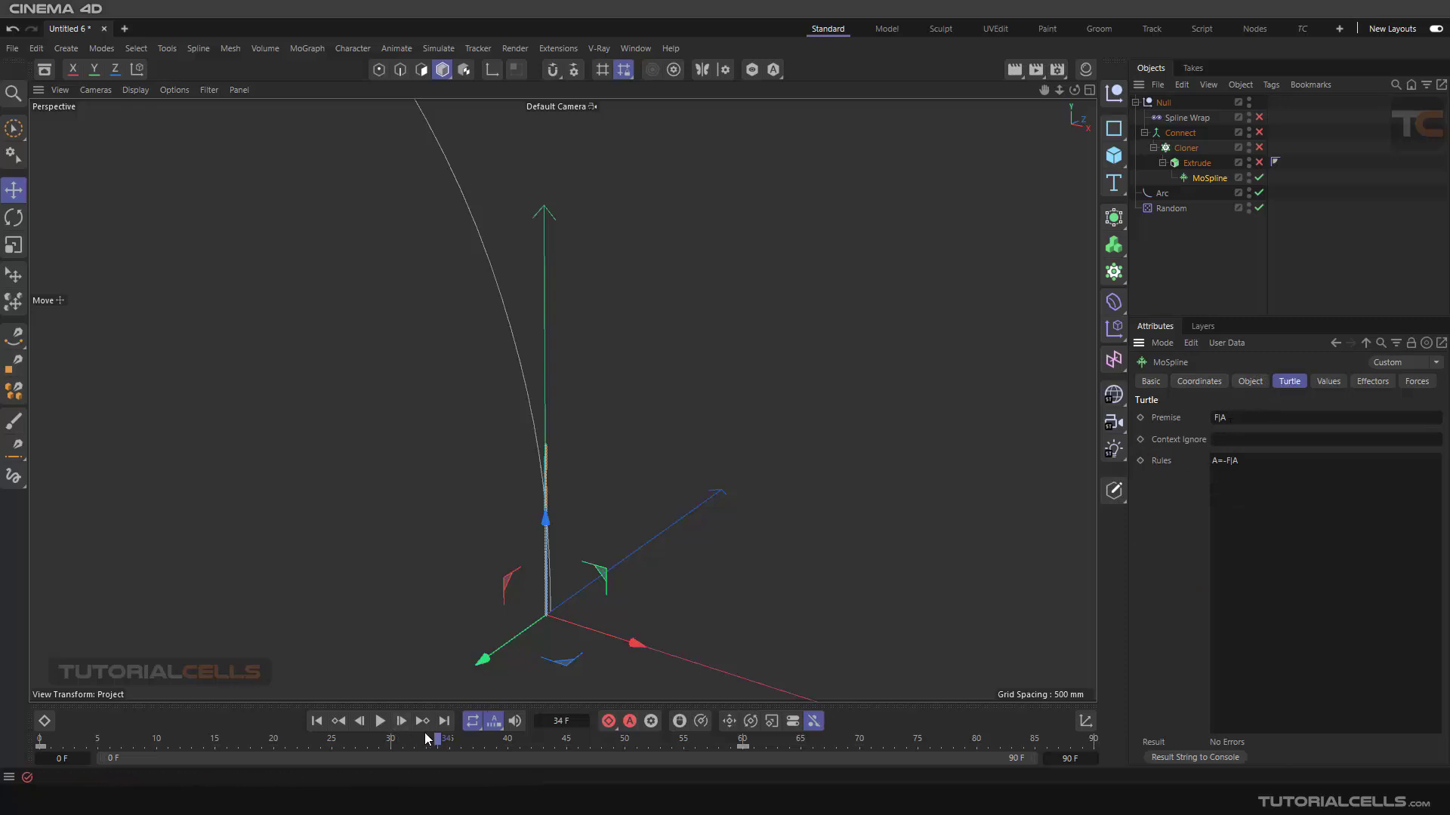
drag(437, 740, 578, 739)
scroll(577, 486, up, 3)
Enable the Extrude, Cloner and Connect objects and hide the MoSpline to inspect the cloned petal cylinder.
click(1259, 163)
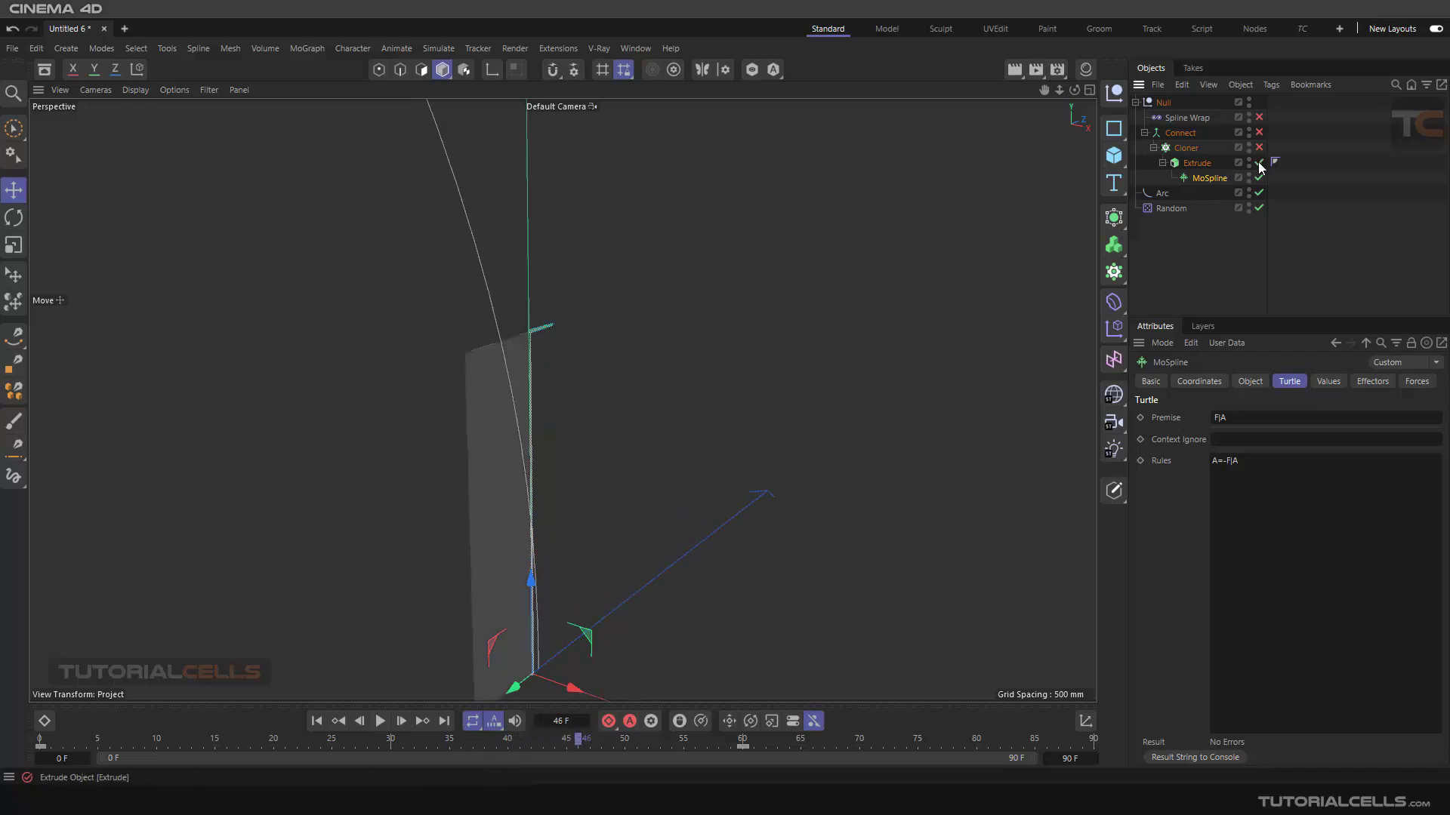
click(1259, 148)
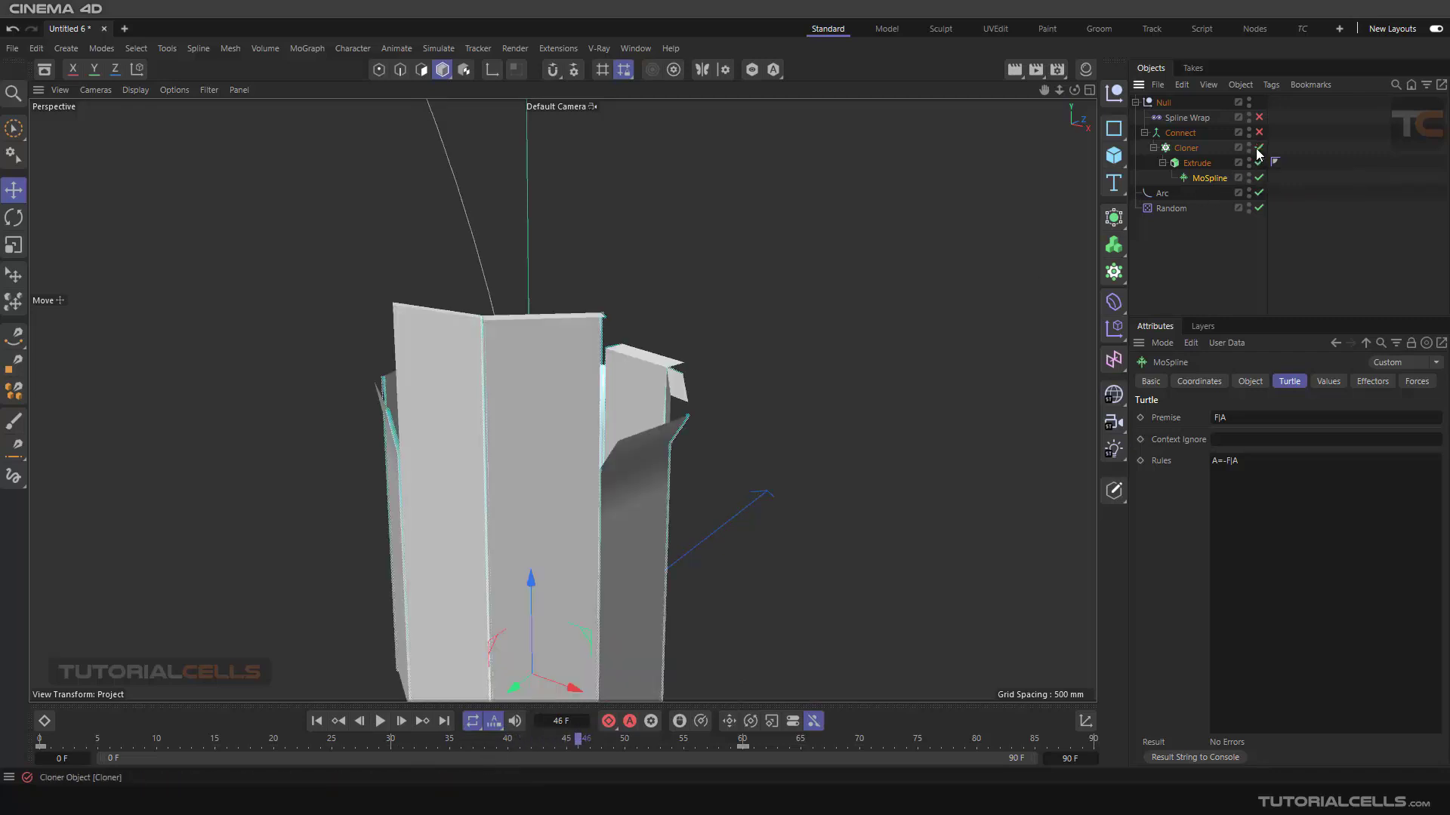
click(1259, 133)
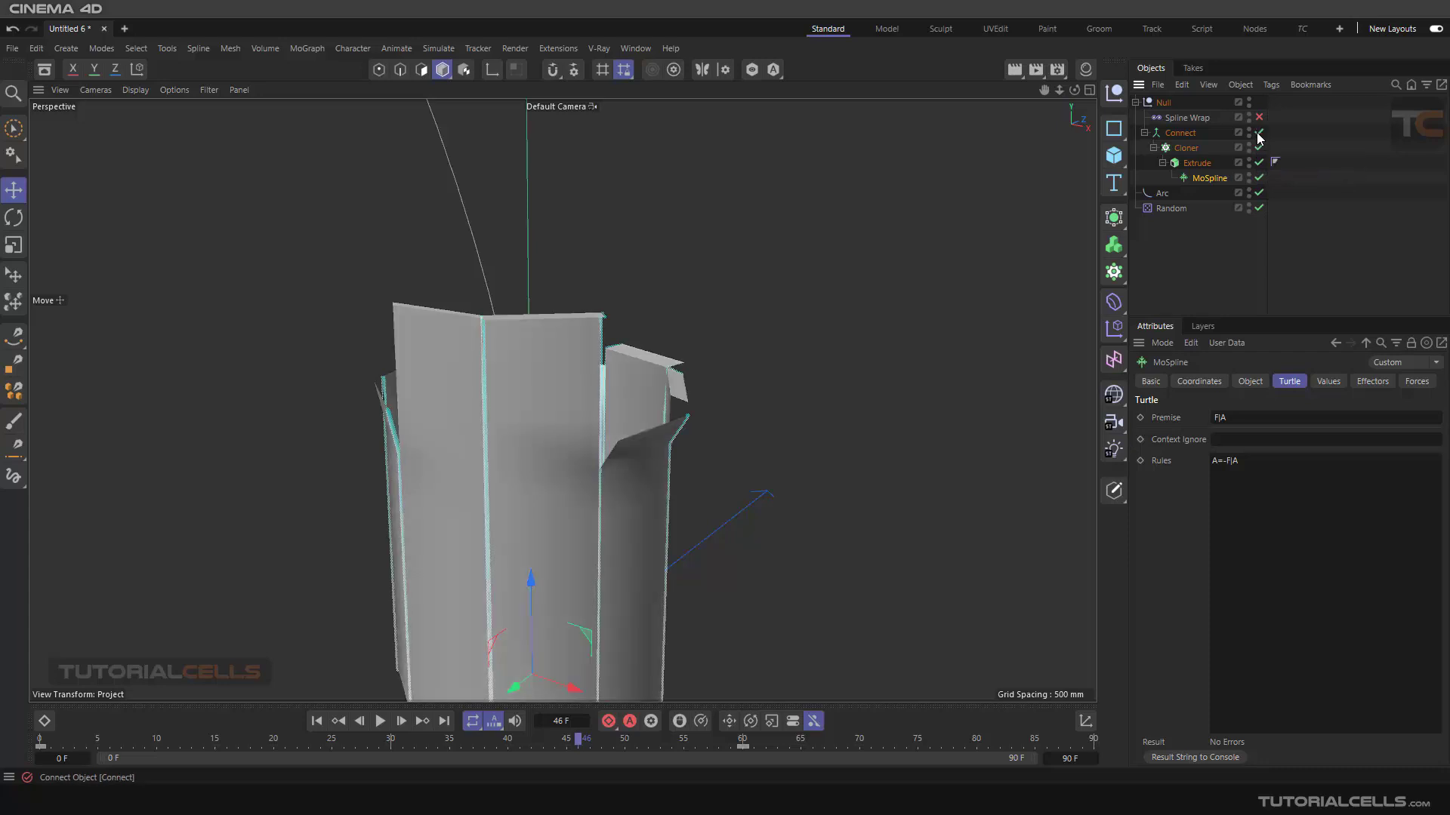
click(1250, 175)
scroll(695, 432, down, 4)
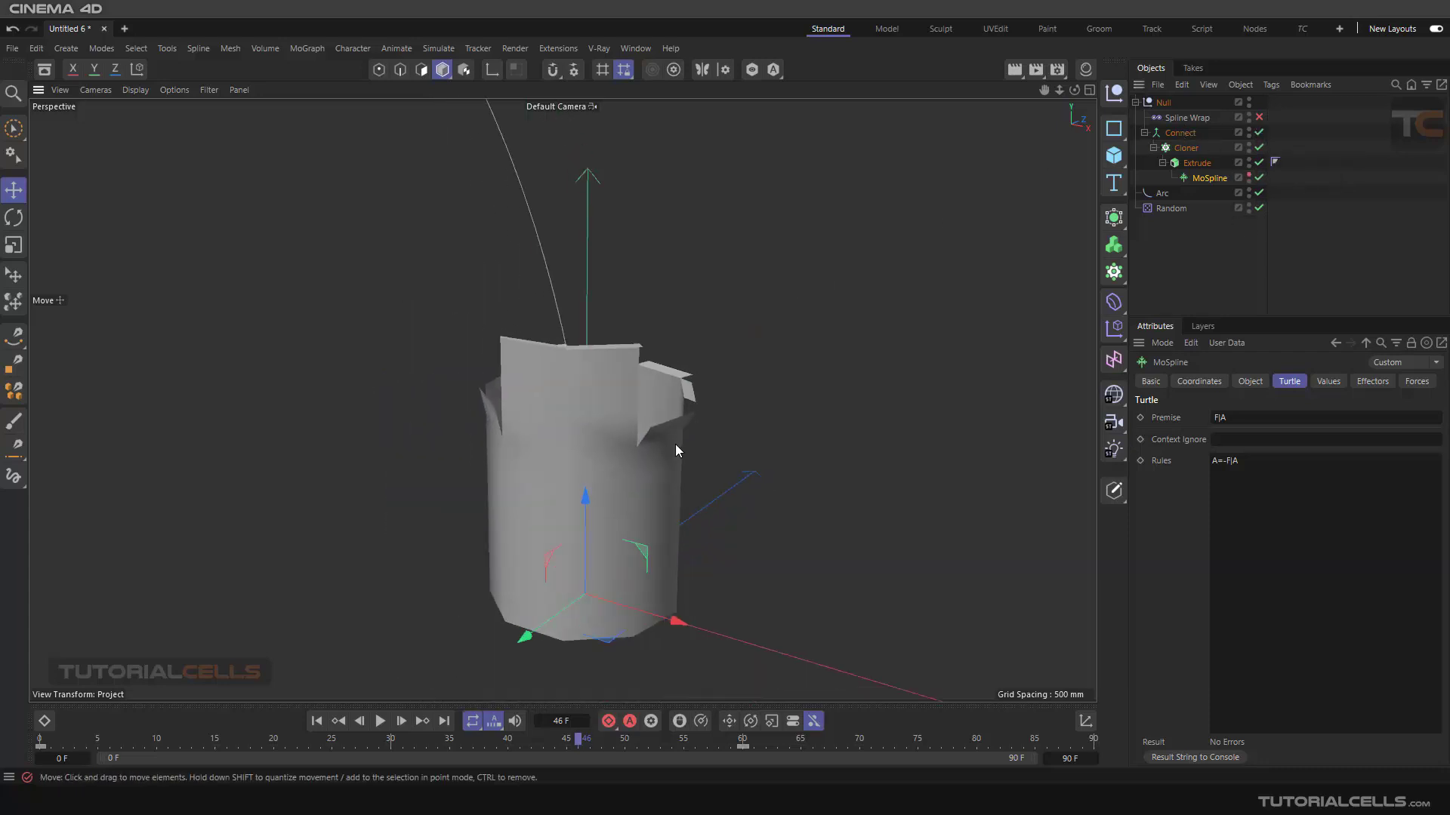
alt+drag(675, 451, 559, 502)
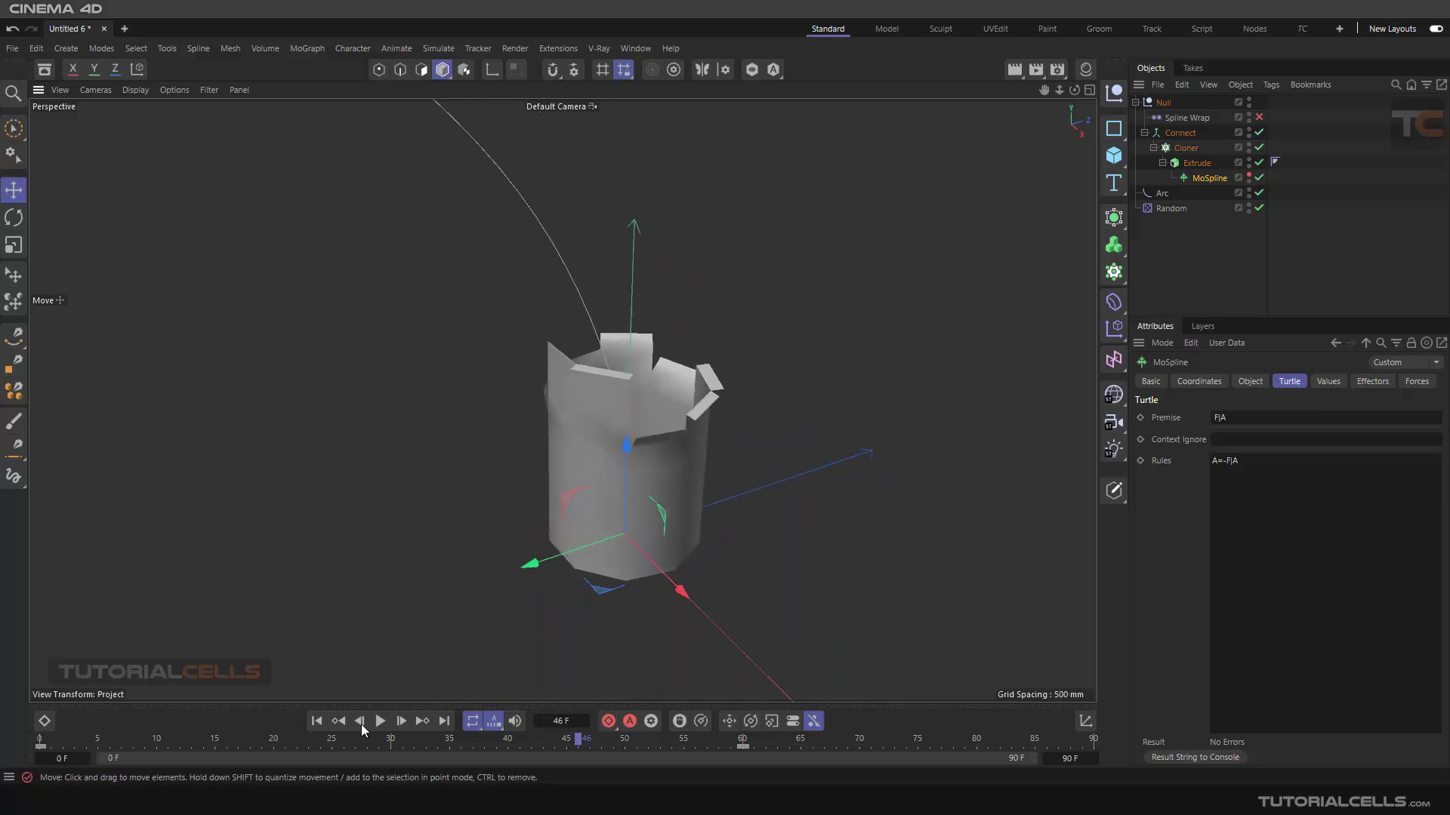
Enable the Spline Wrap and play the animation from the first frame to examine the bent, growing form.
click(1259, 118)
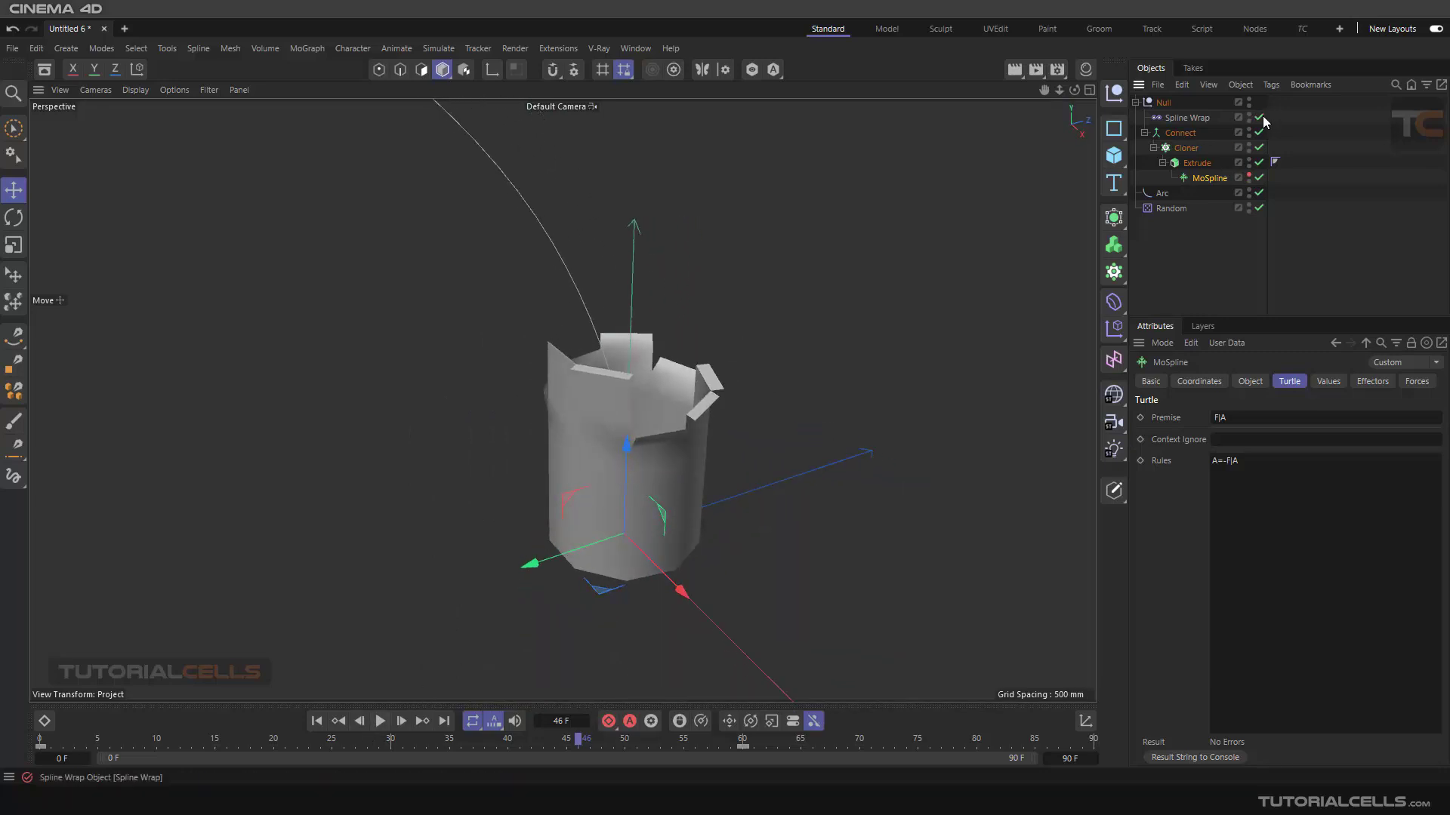
scroll(500, 426, down, 8)
alt+drag(427, 442, 524, 446)
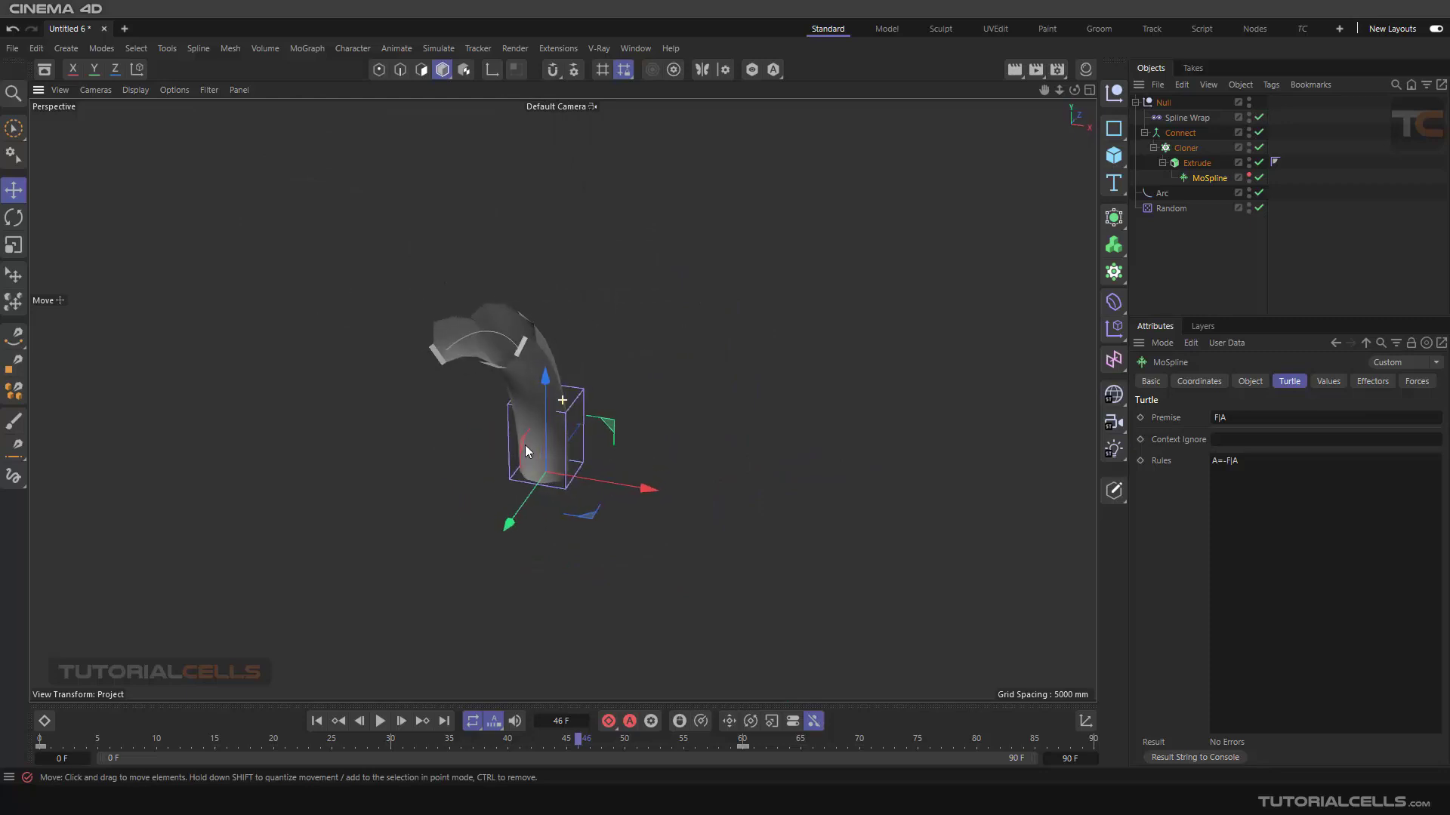
click(317, 721)
click(380, 721)
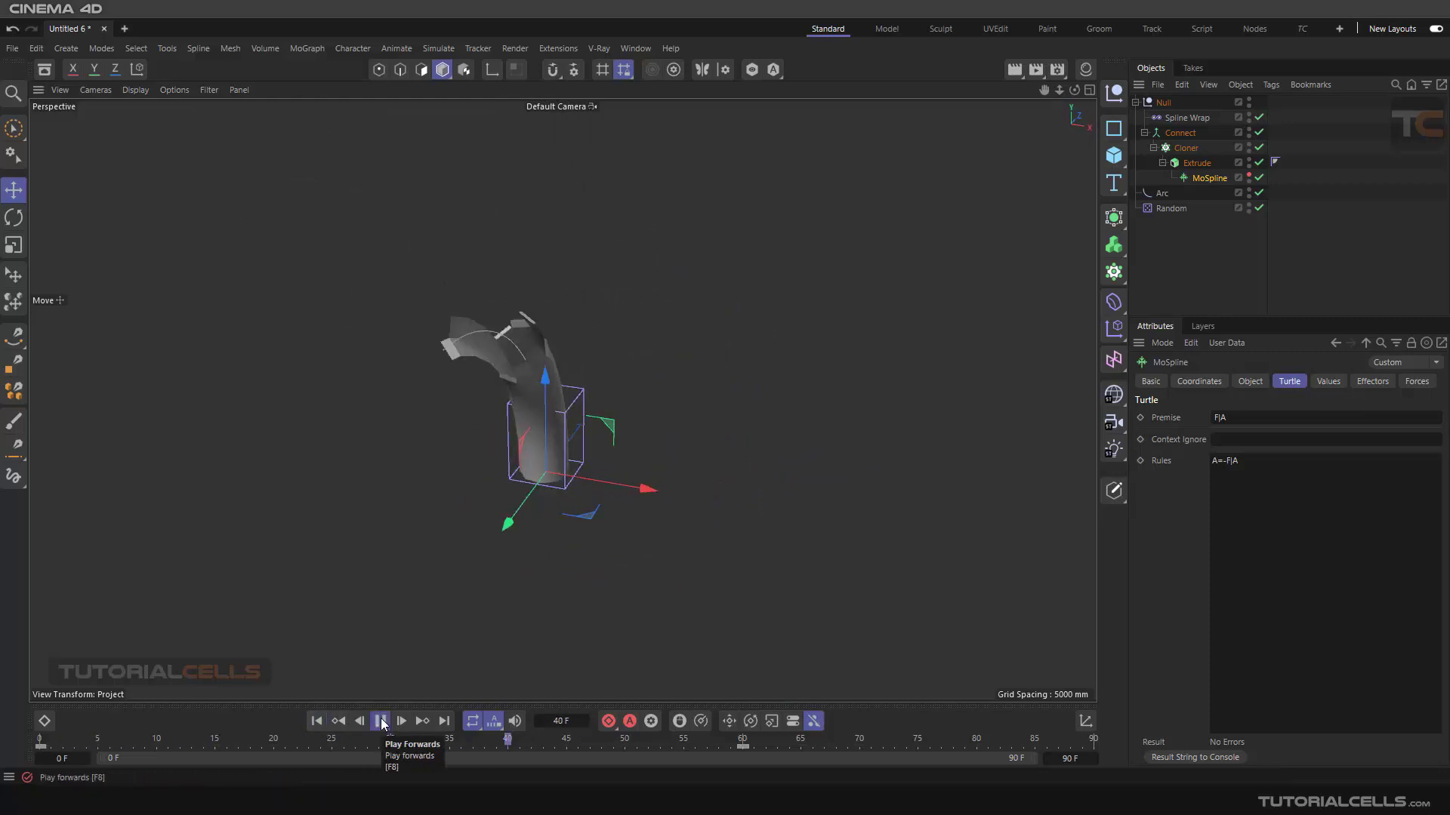
scroll(408, 350, up, 5)
alt+drag(429, 343, 438, 417)
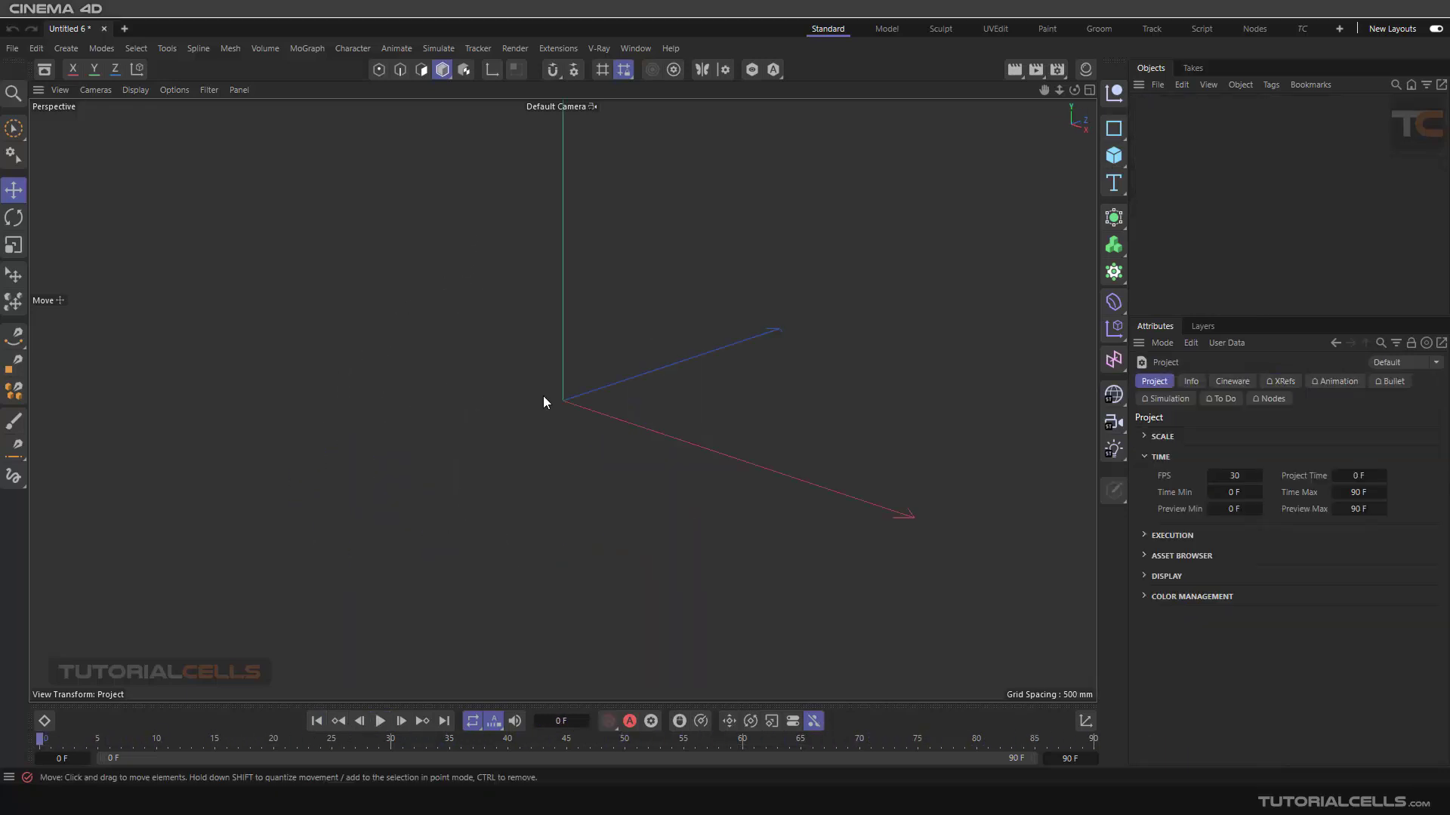
Add a MoSpline object to the empty scene and set its mode to Turtle.
alt+middle_drag(591, 394, 605, 397)
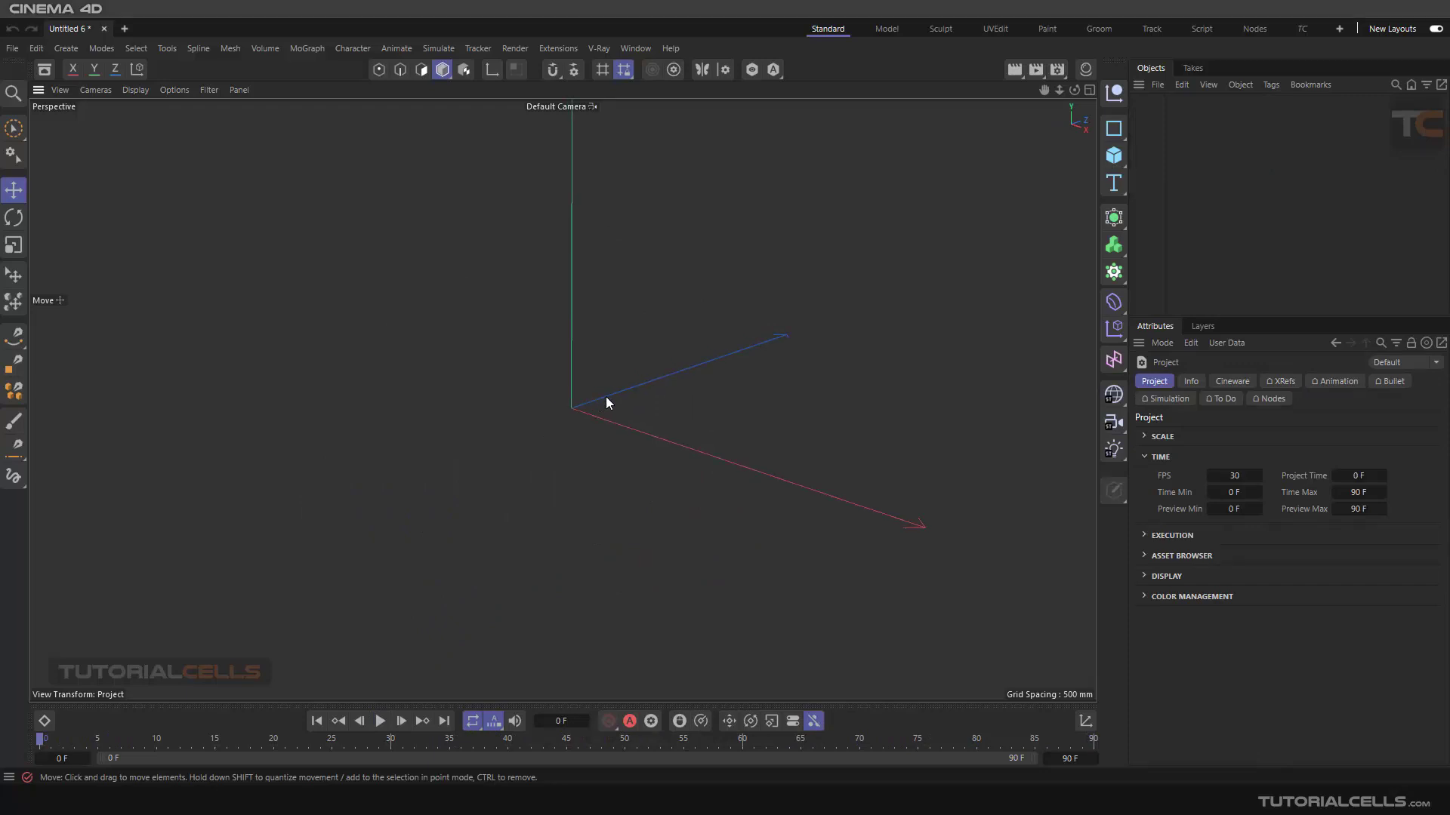
alt+drag(620, 381, 621, 410)
click(313, 48)
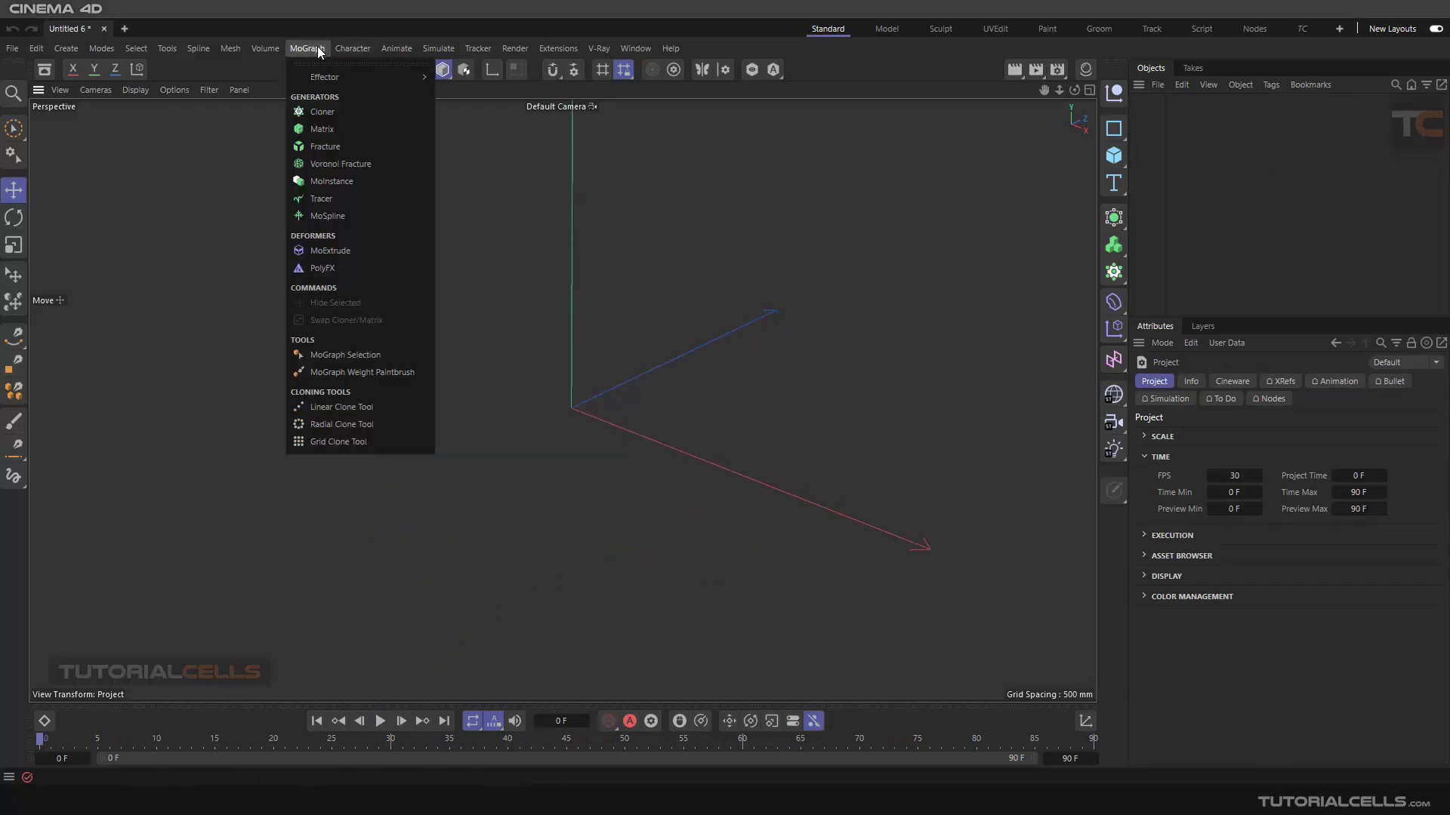
click(346, 215)
alt+middle_drag(901, 317, 741, 400)
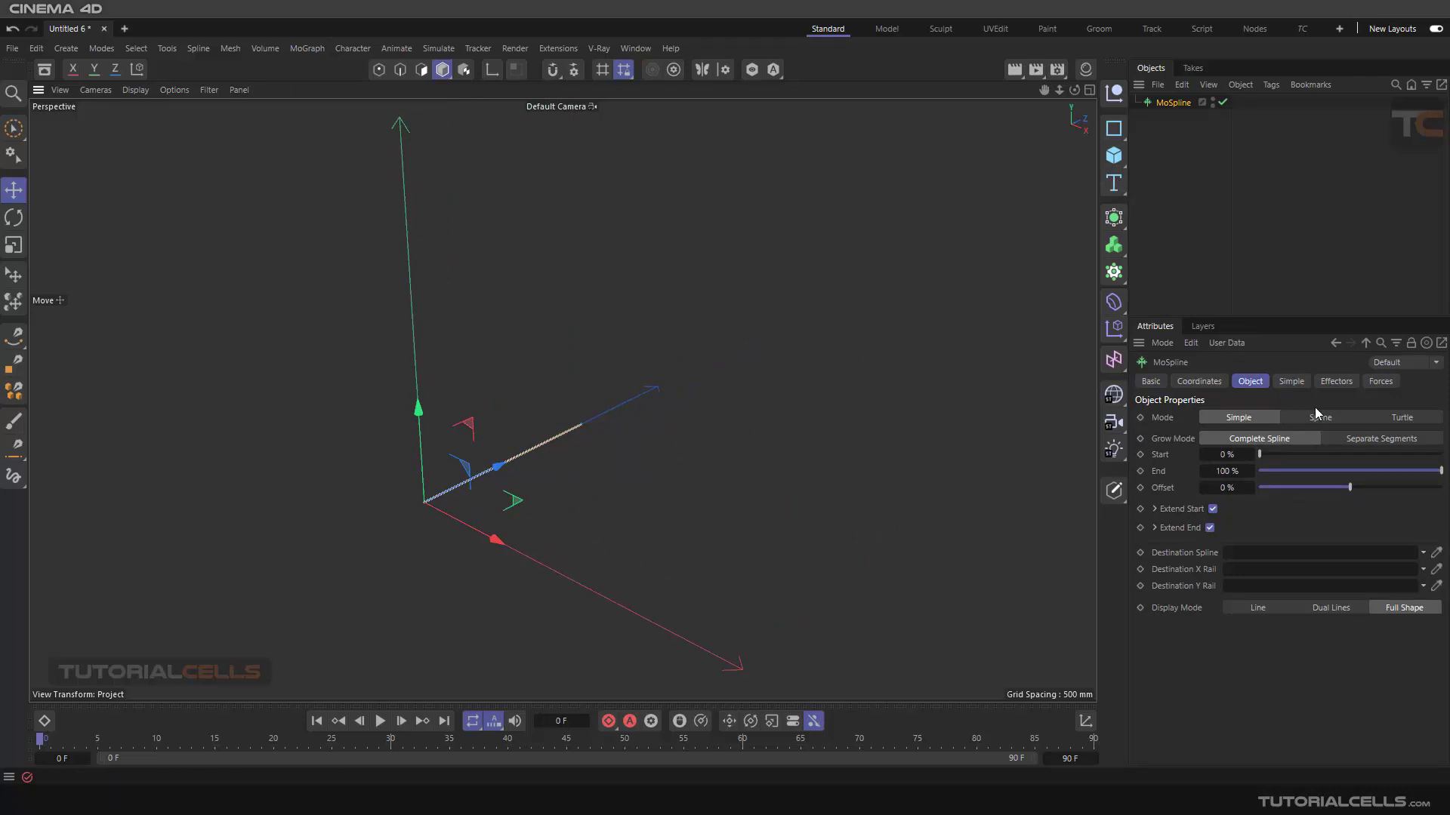
click(1389, 417)
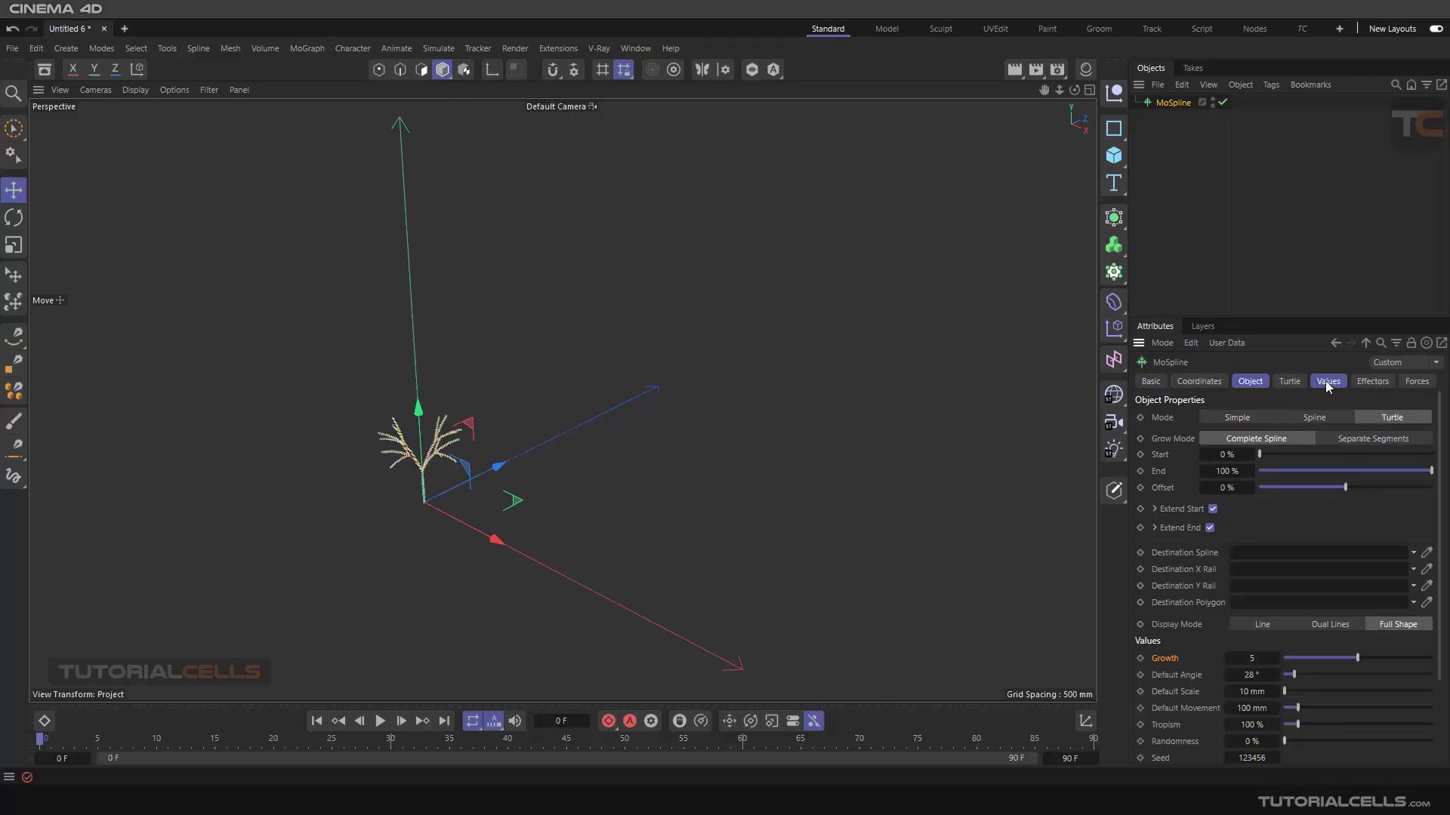
Replace the MoSpline's turtle premise with F|A and its rules with A=-F|A.
click(1288, 382)
drag(1274, 470, 1191, 456)
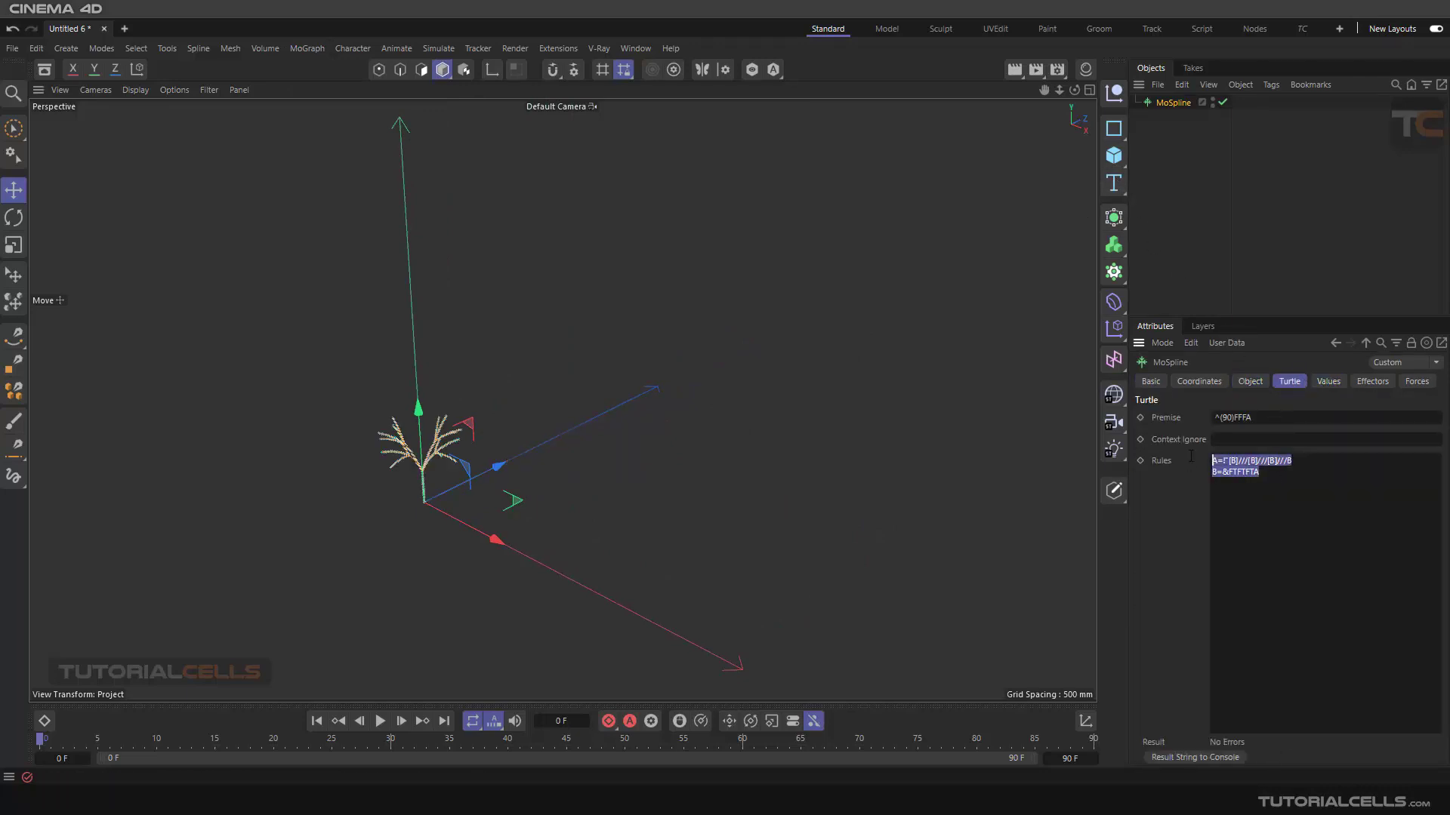
key(BackSpace)
click(1211, 418)
key(ctrl+a)
key(BackSpace)
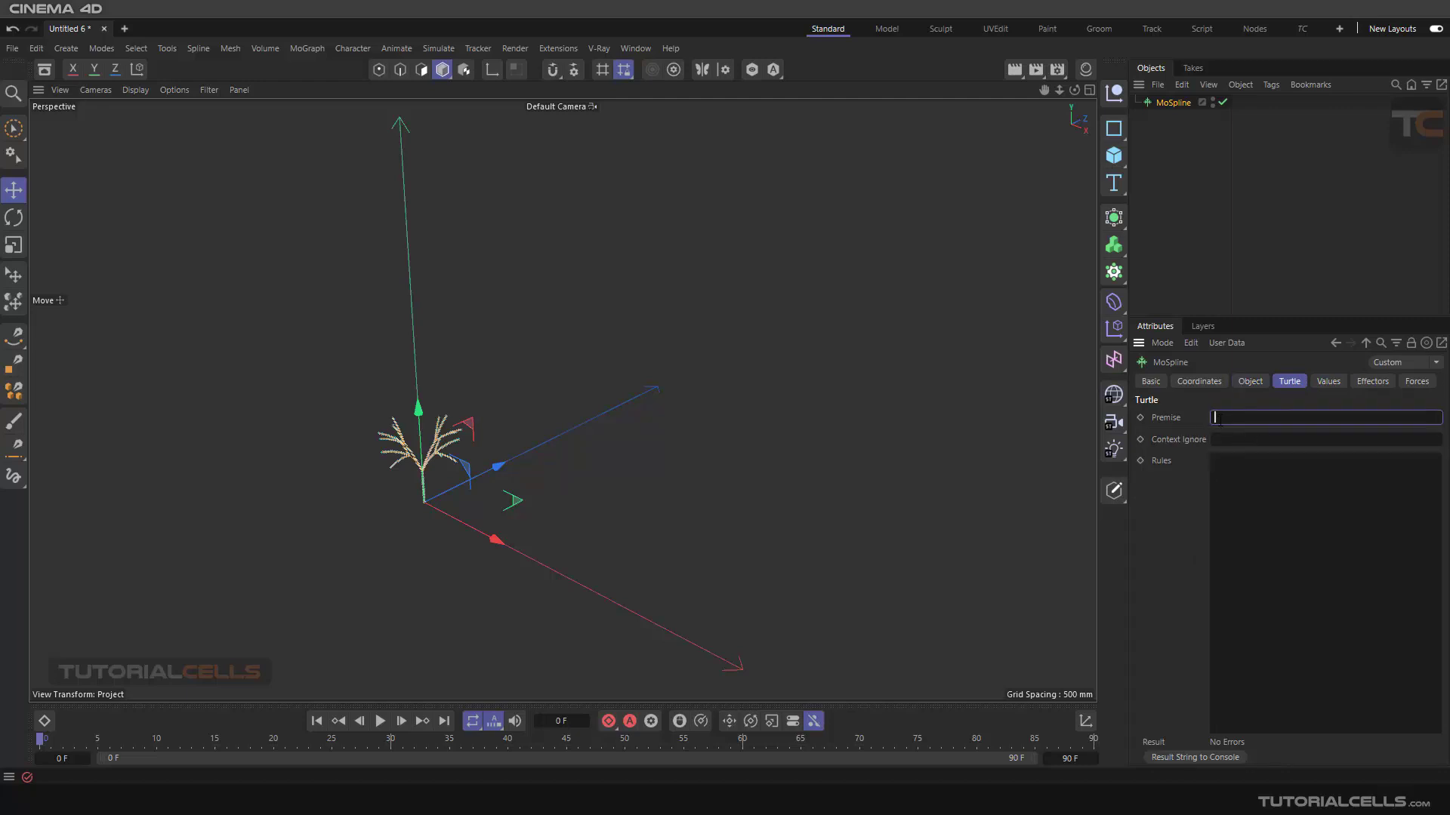
text(F|A)
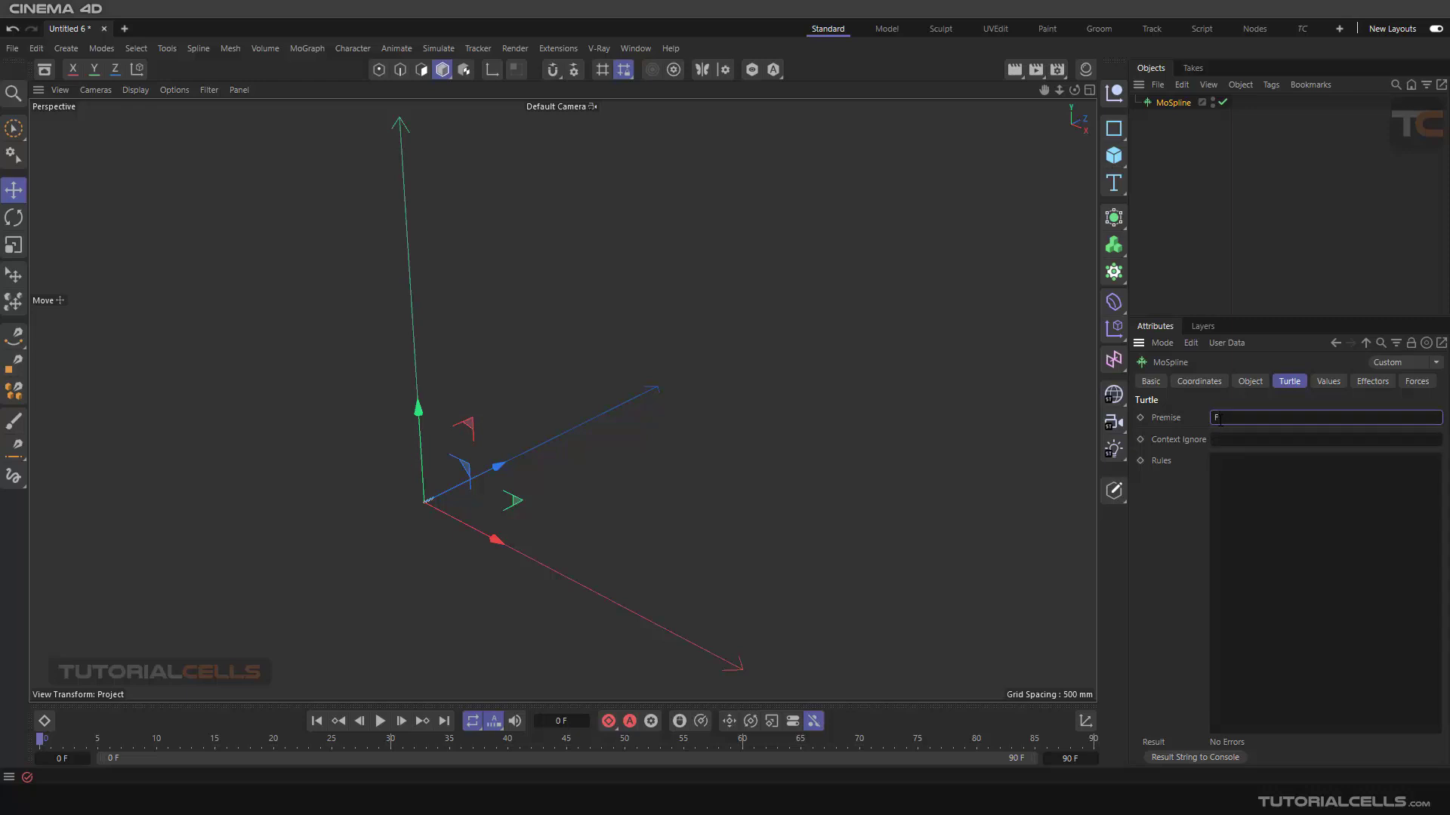
click(1279, 482)
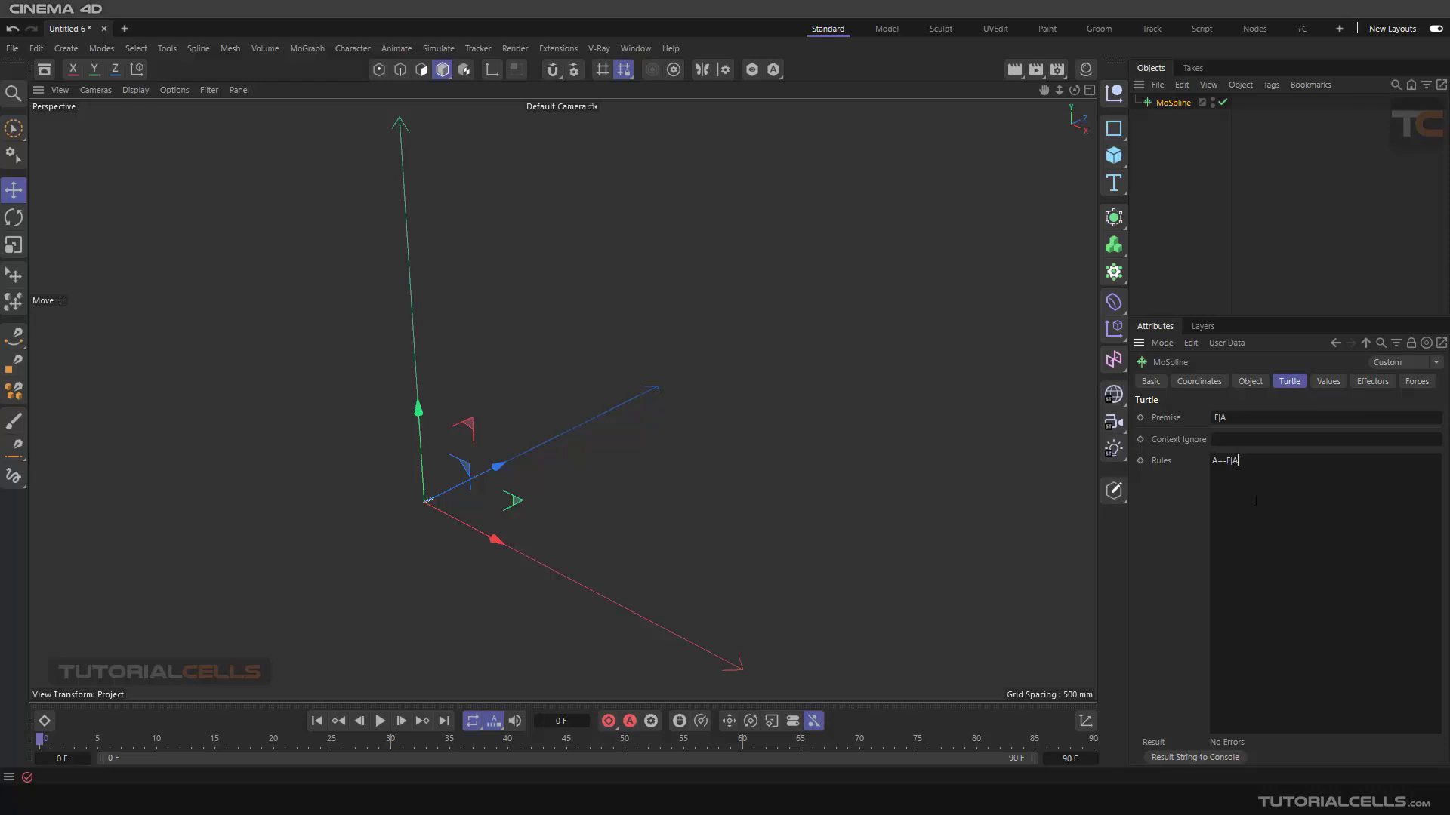
Set the MoSpline's Default Angle to 180°.
click(1328, 381)
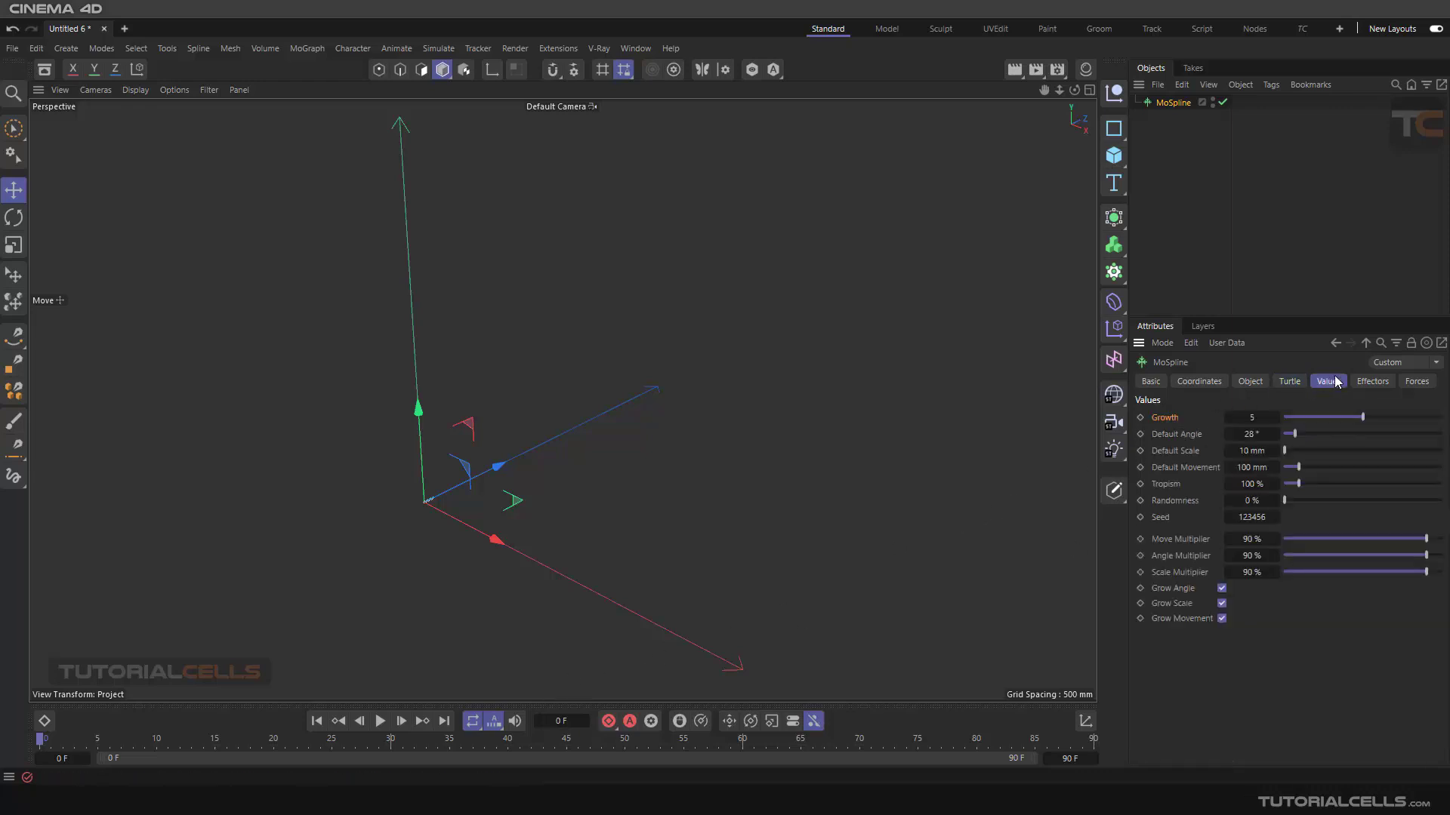
double_click(1251, 434)
key(BackSpace)
key(Return)
Test different Growth amounts on the MoSpline and set Growth to 10.
drag(1324, 415, 1270, 414)
mouse_move(1402, 416)
mouse_down()
mouse_move(1447, 420)
mouse_move(1321, 417)
mouse_move(1398, 417)
mouse_up()
scroll(433, 500, up, 5)
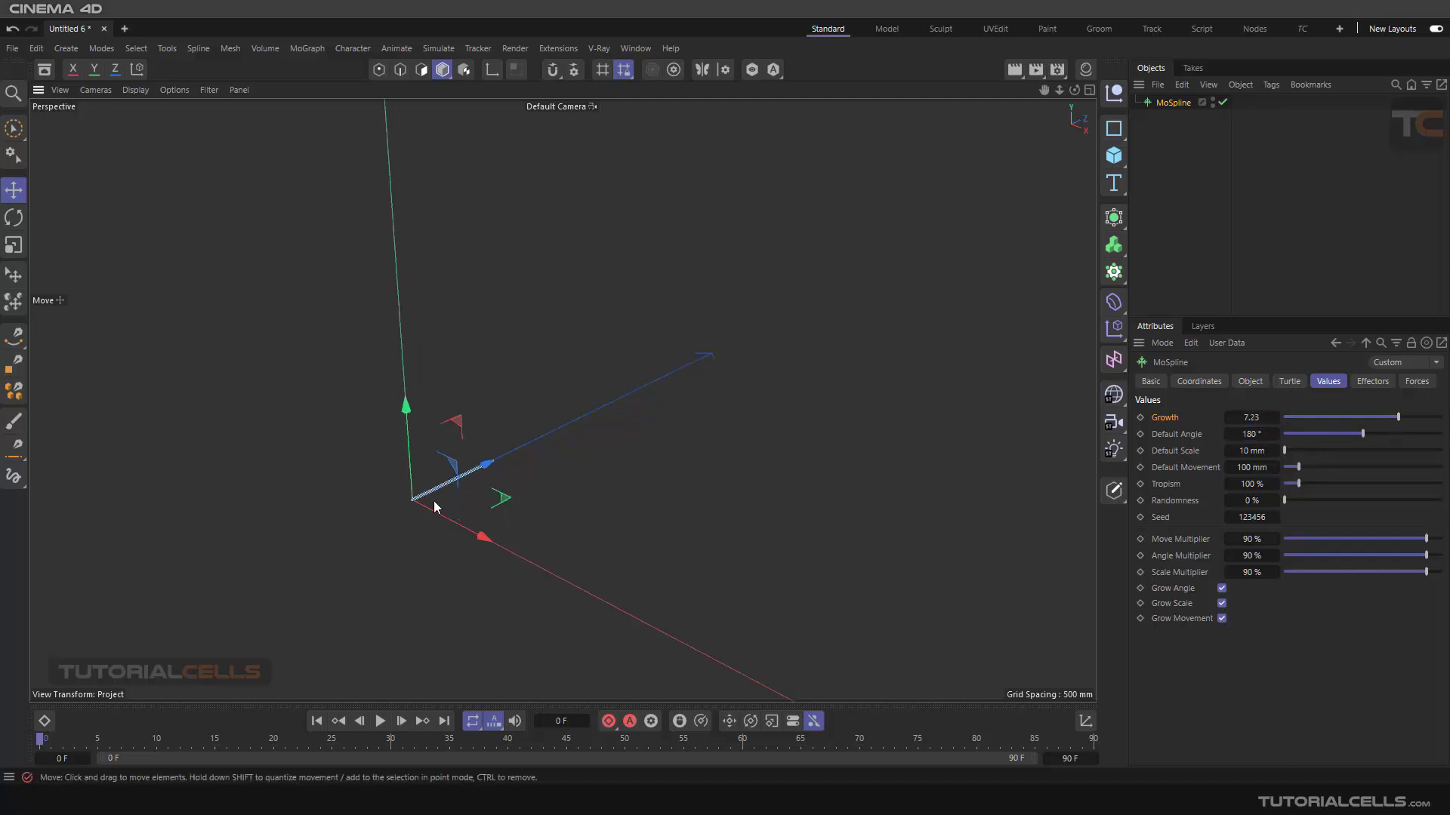
scroll(412, 493, up, 3)
alt+middle_drag(463, 510, 522, 500)
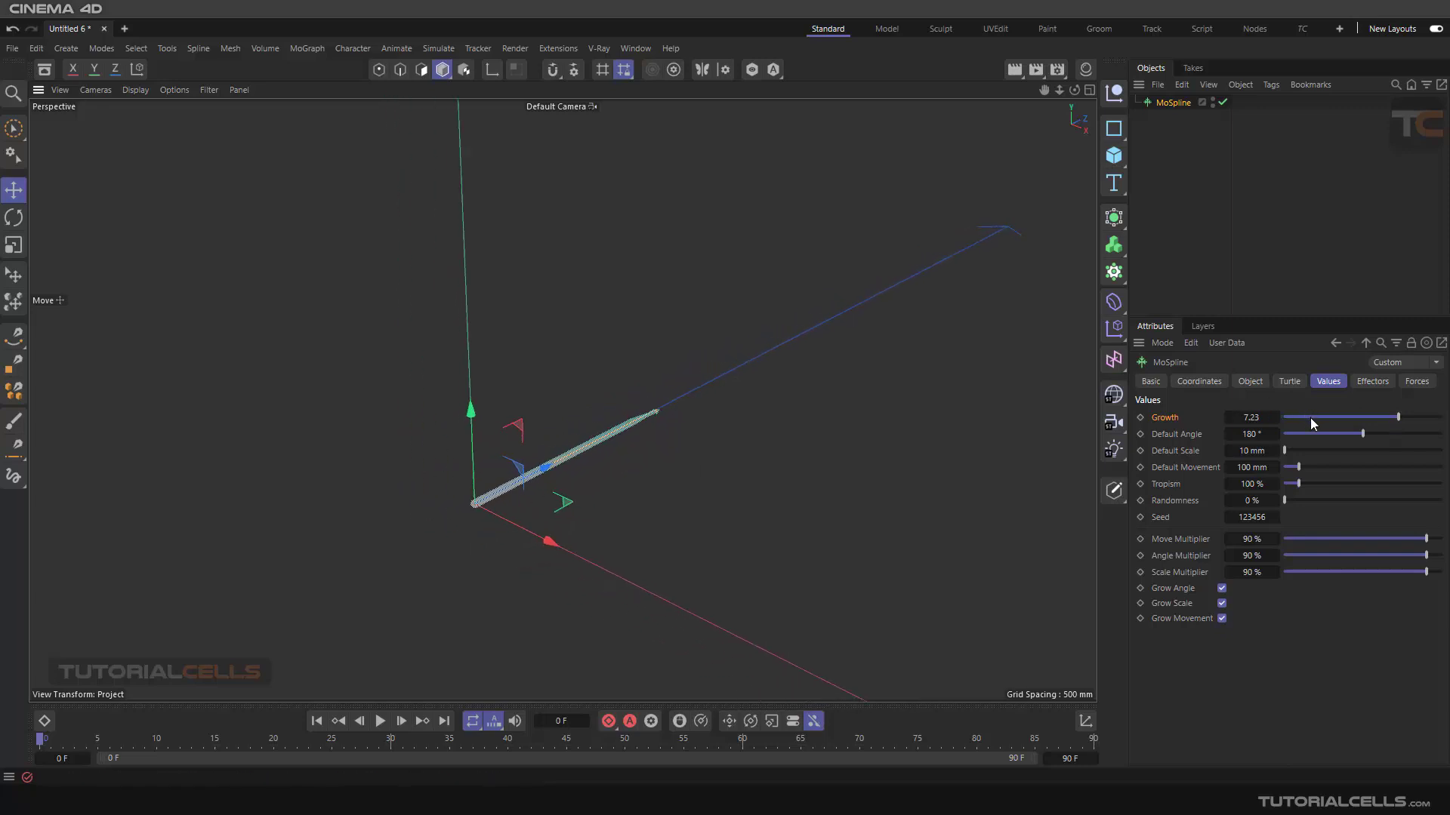
drag(1397, 416, 1441, 417)
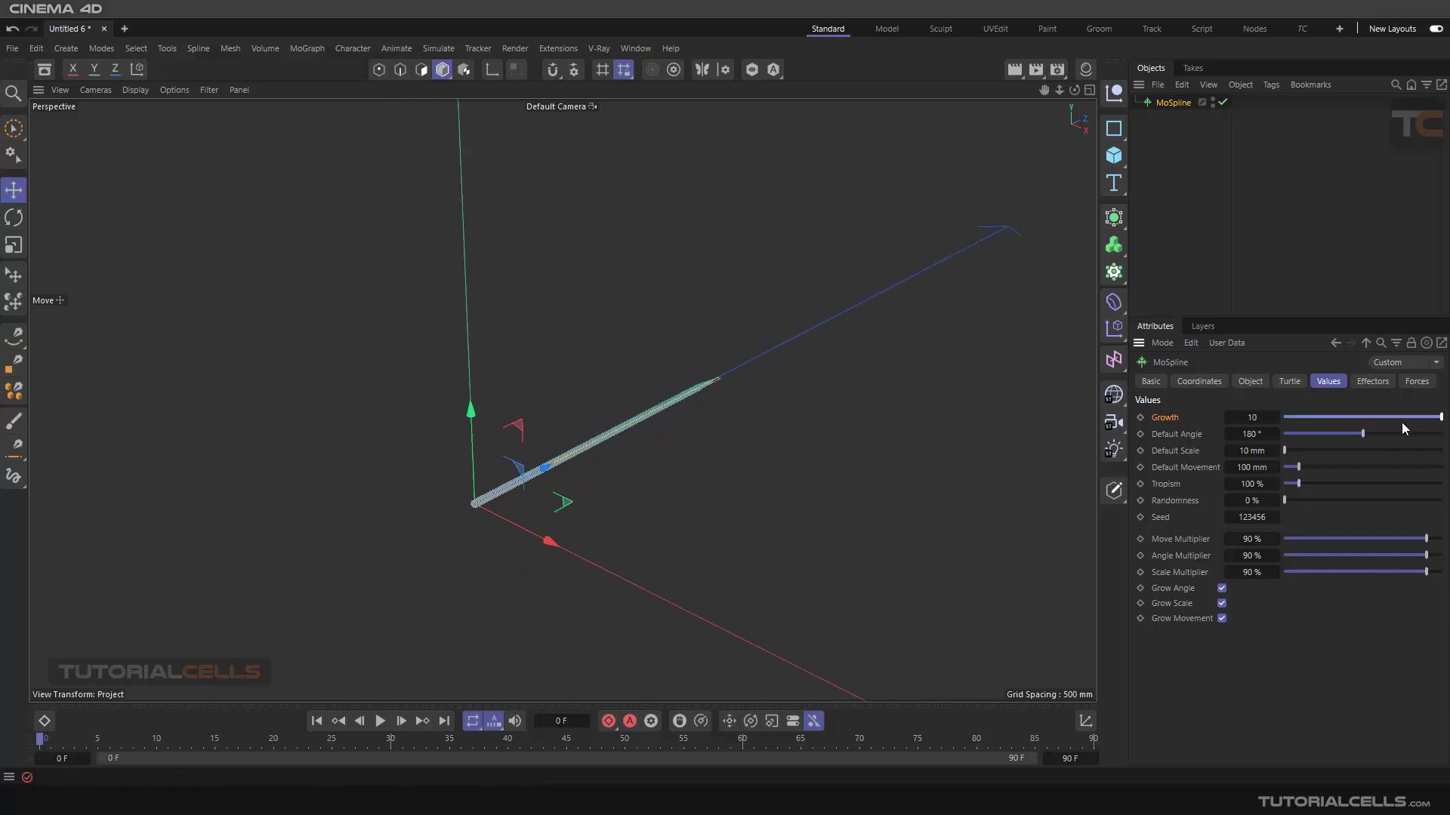
click(1249, 451)
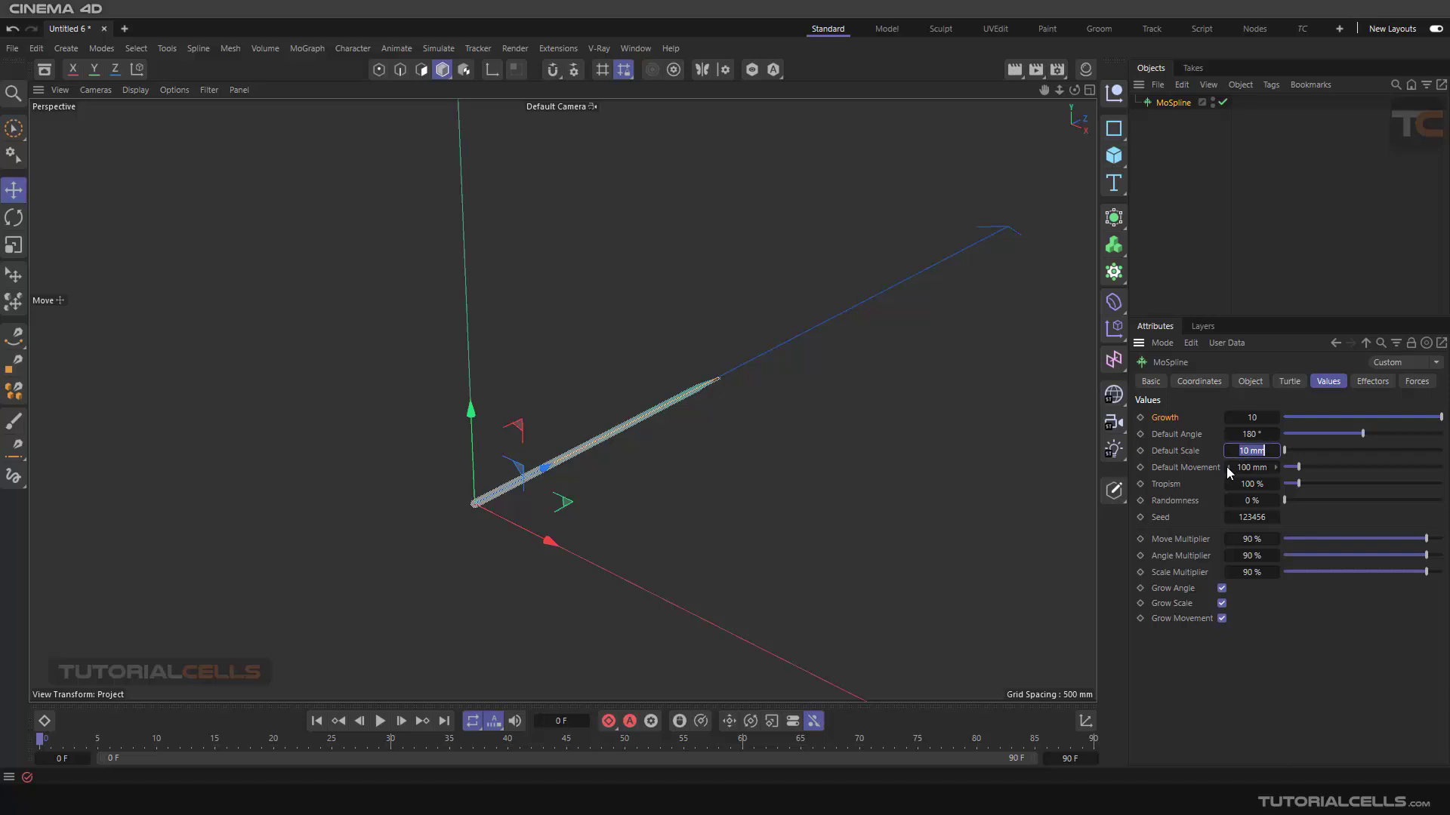
text(20)
key(Return)
key(ctrl+z)
Set the MoSpline's Default Movement to 200 mm.
click(1252, 468)
text(20)
key(Return)
scroll(748, 442, down, 2)
alt+middle_drag(743, 438, 707, 428)
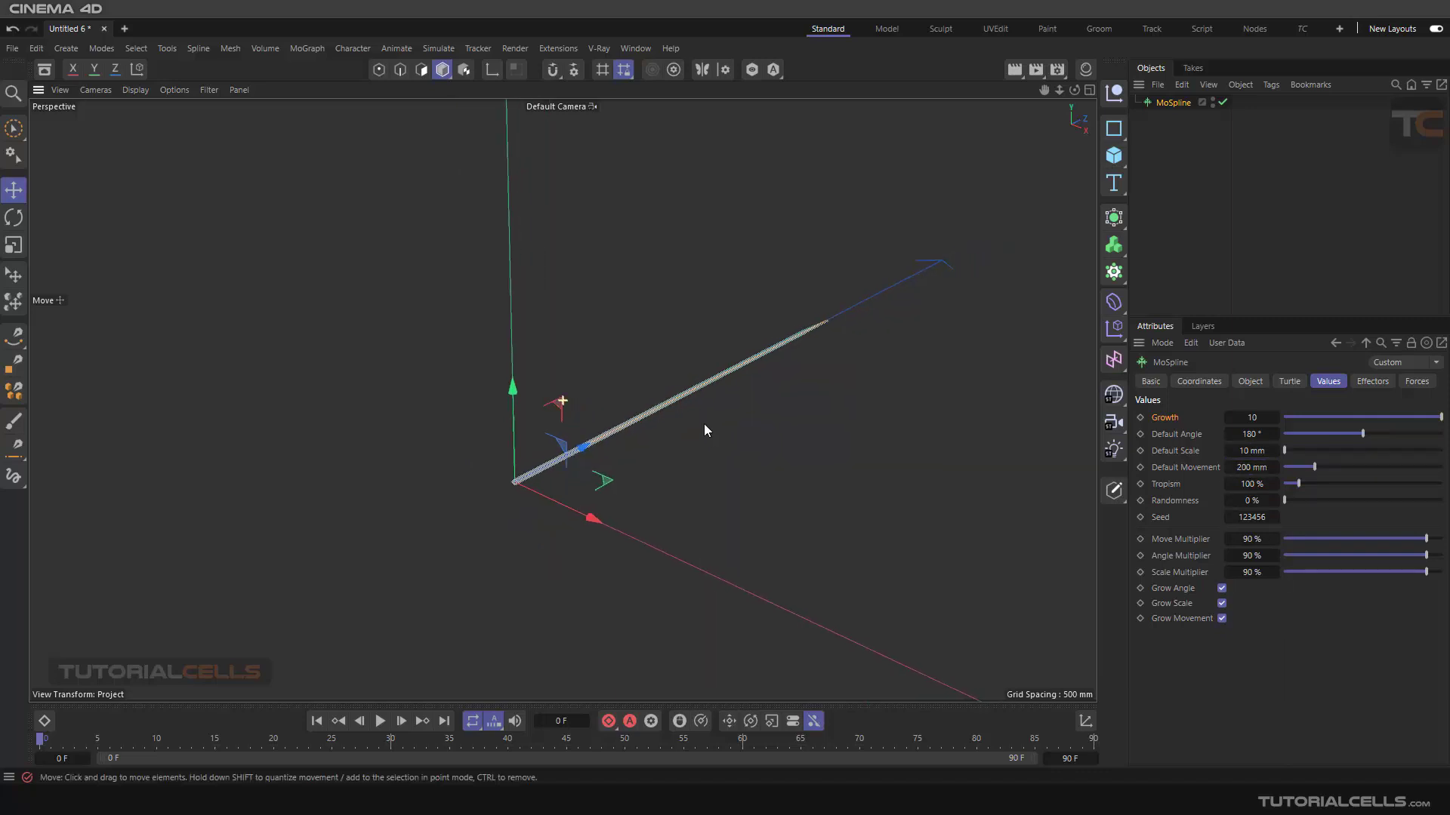
Rotate the MoSpline in snapped increments until it stands upright along the vertical Y axis.
key(r)
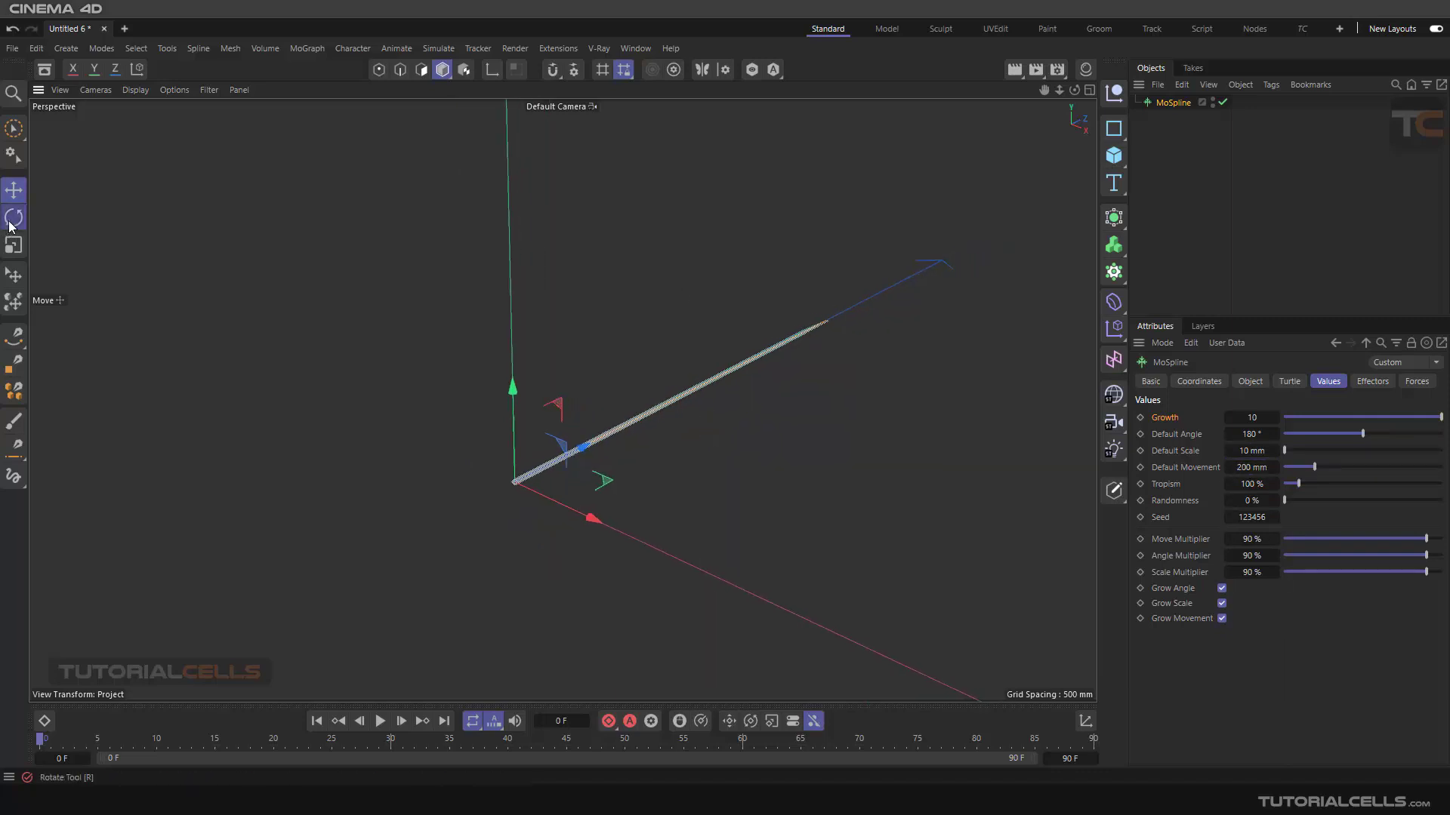
shift+drag(499, 439, 470, 521)
scroll(521, 365, down, 3)
scroll(521, 365, down, 3)
alt+middle_drag(522, 344, 601, 383)
scroll(602, 381, up, 3)
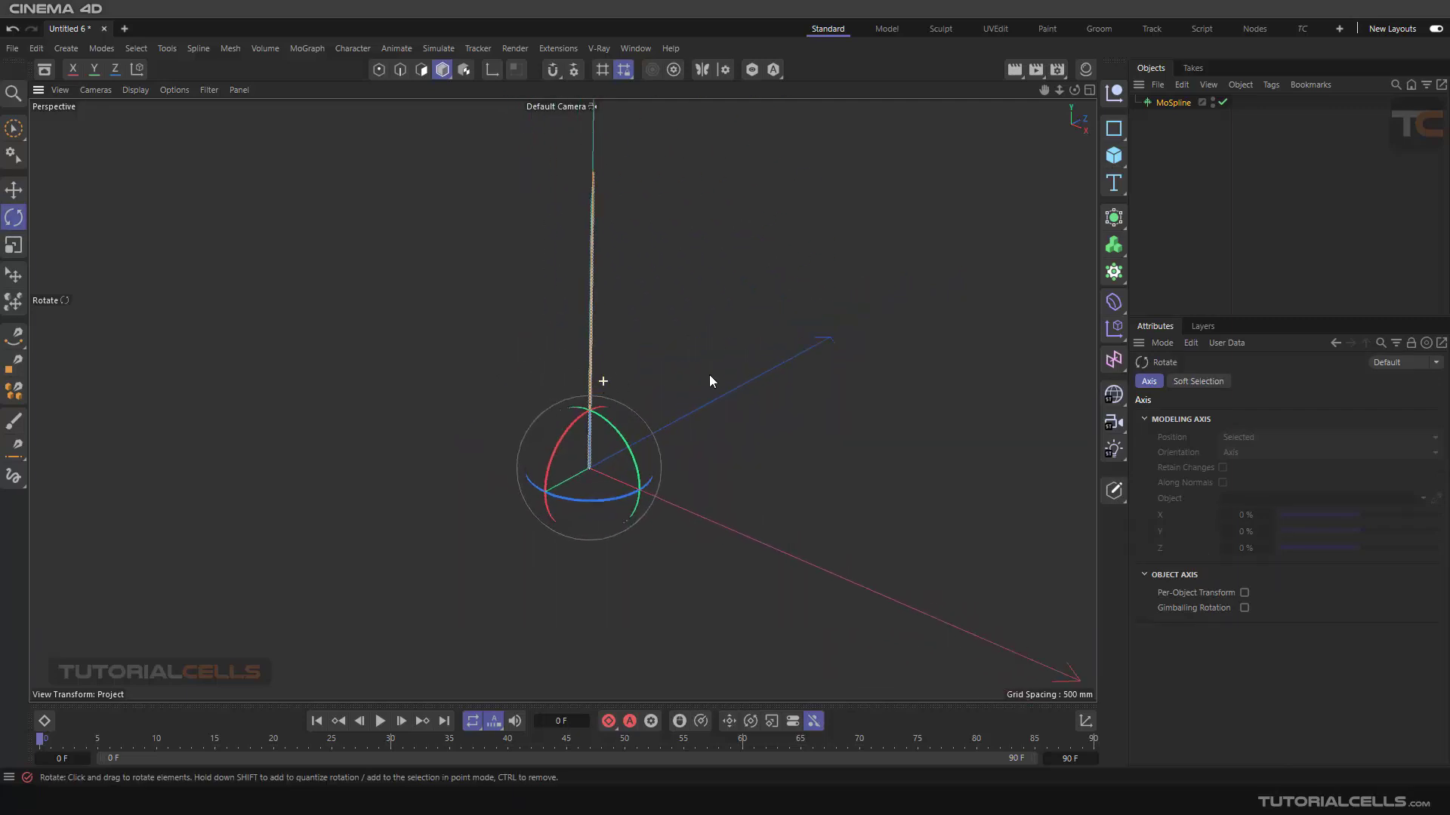
Add an Extrude generator and make the MoSpline its child.
click(1114, 223)
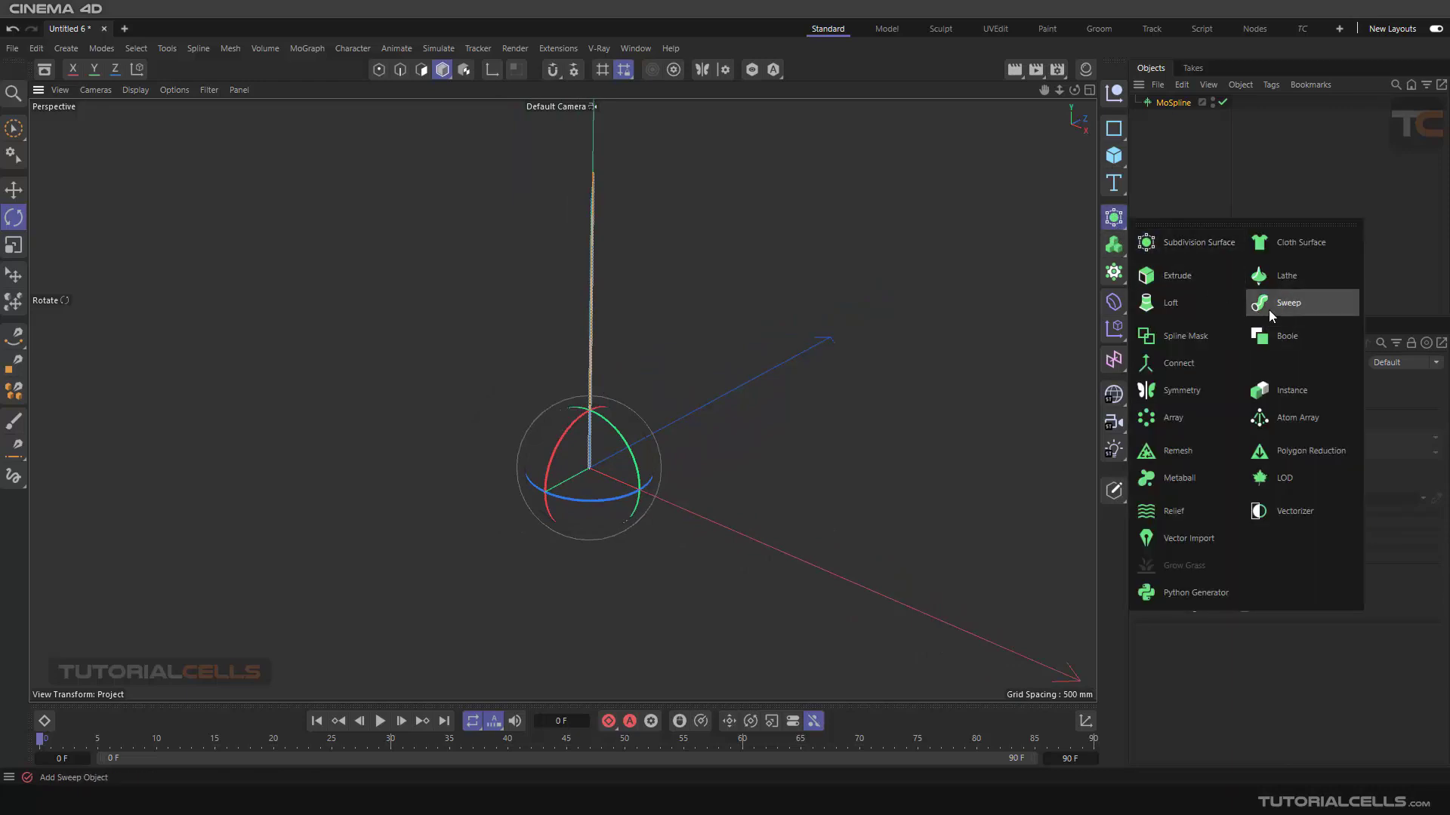
click(1172, 278)
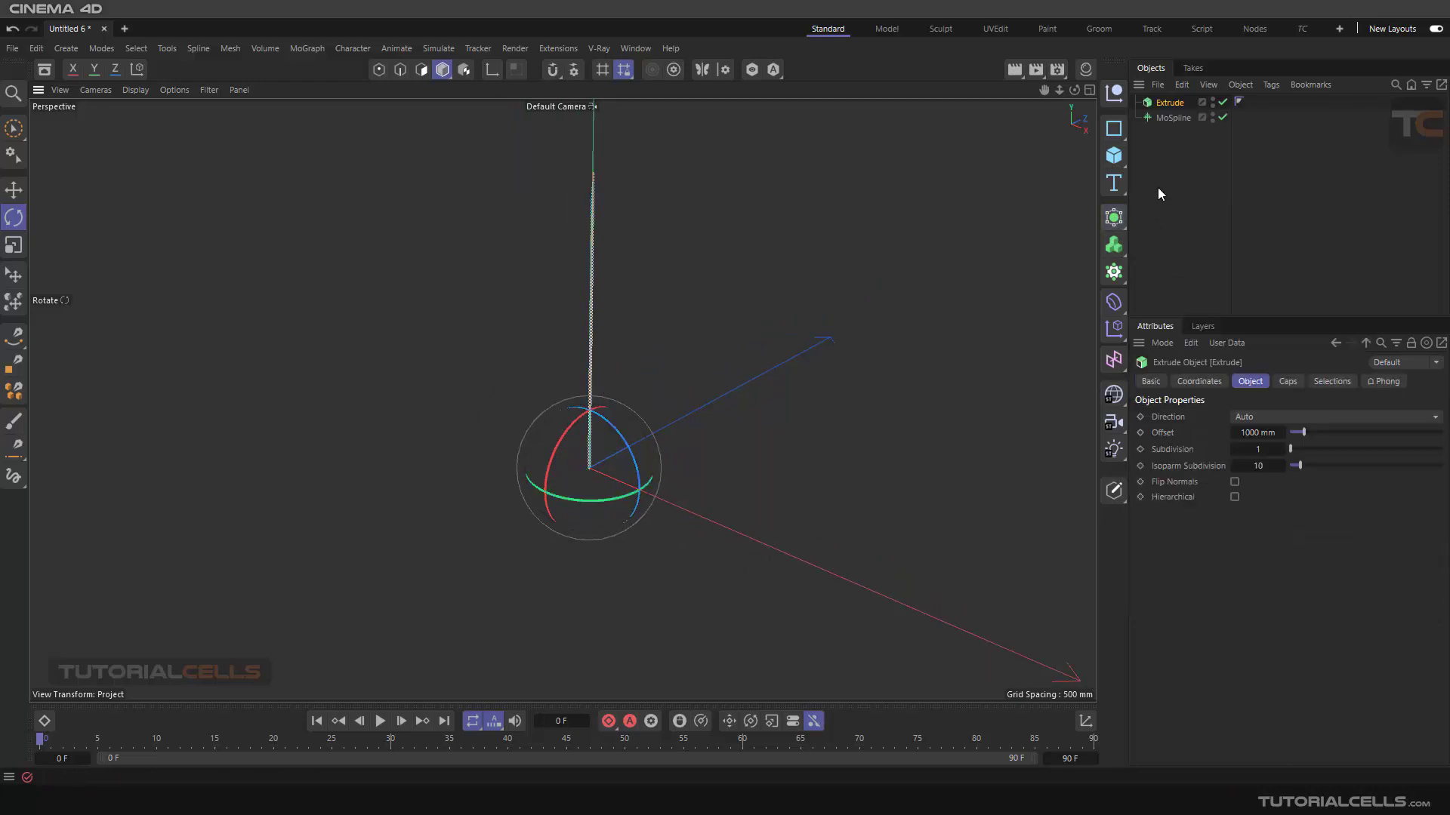
drag(1169, 105, 1170, 106)
click(1169, 103)
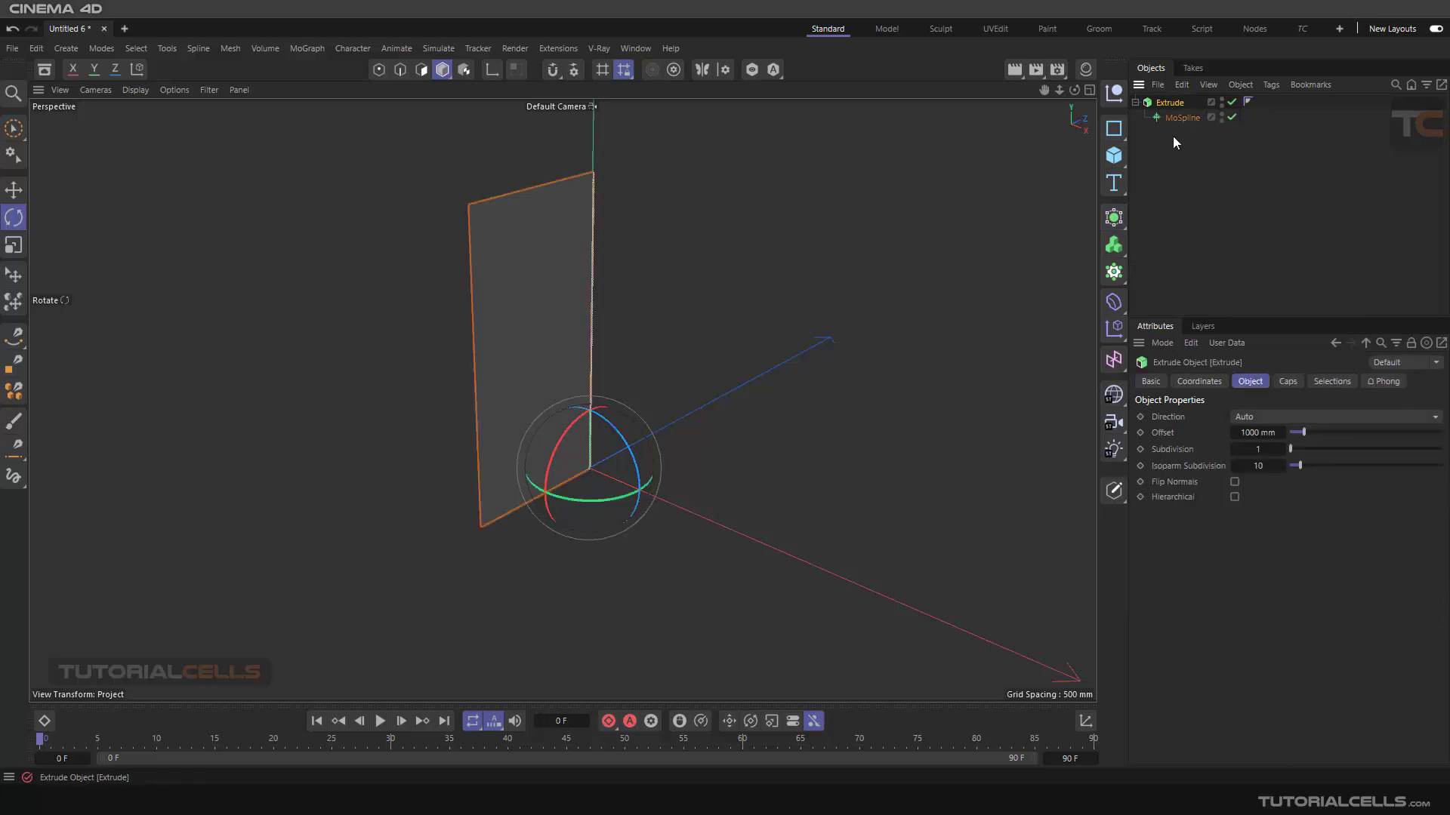
Set the Extrude object's Offset to 500 mm.
click(1251, 432)
text(500)
key(Return)
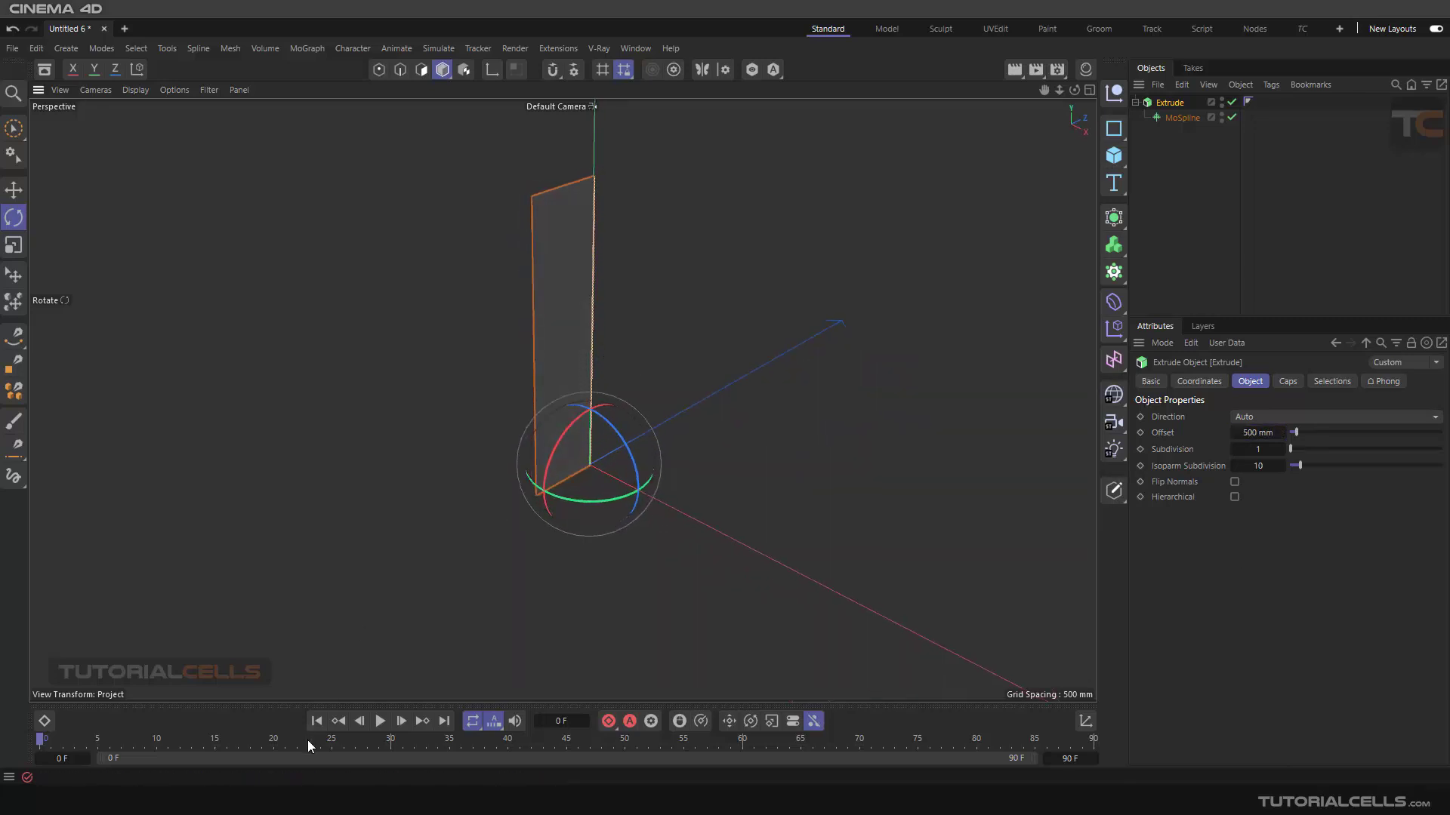
Set the MoSpline's Growth to 0 and record a Growth keyframe at frame 0.
click(1182, 118)
drag(1283, 417, 1232, 392)
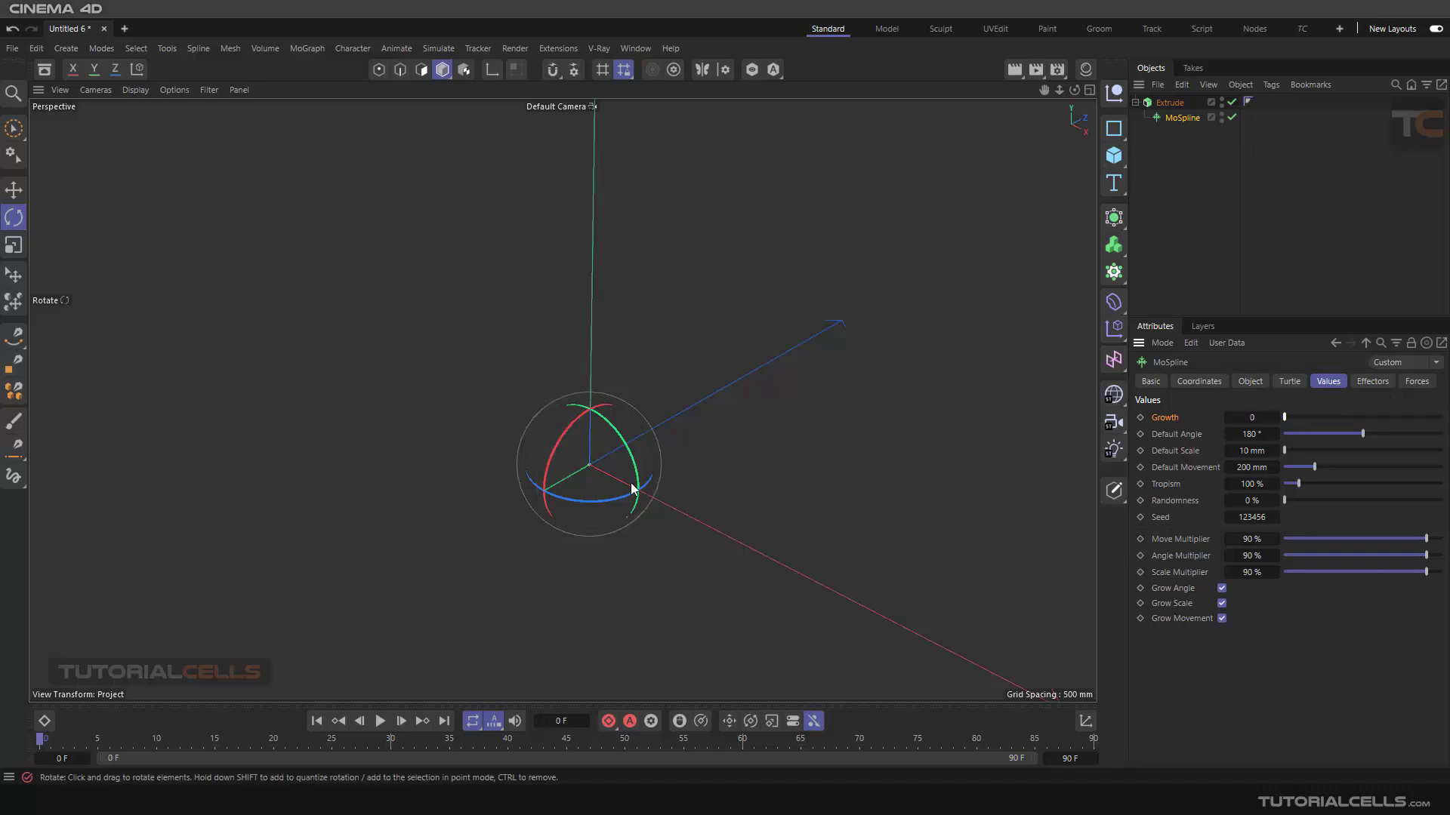
click(1140, 418)
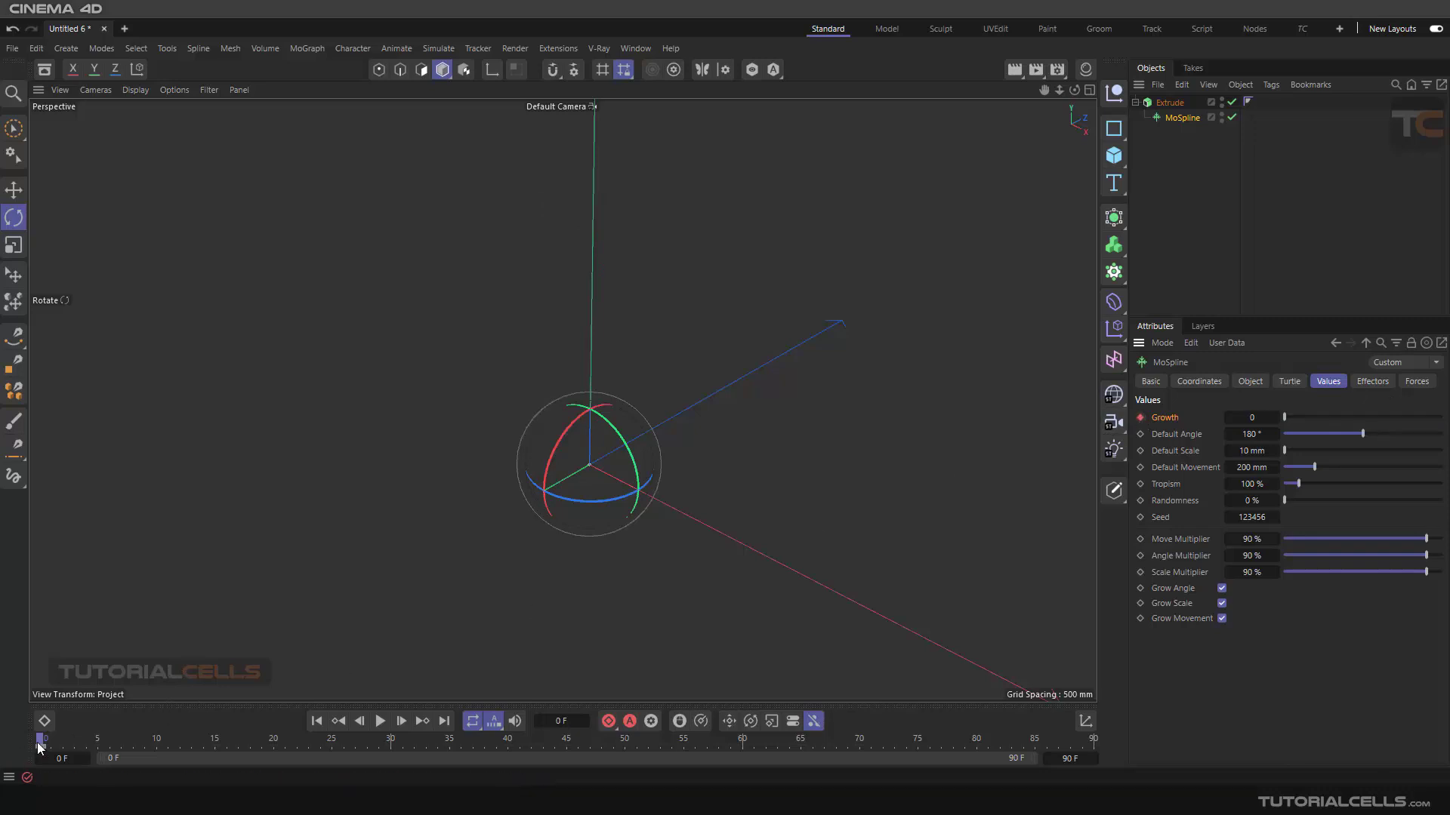
Record a MoSpline Growth keyframe of 10 at frame 60 and play back the growth animation.
drag(76, 739, 668, 759)
drag(1285, 418, 1441, 418)
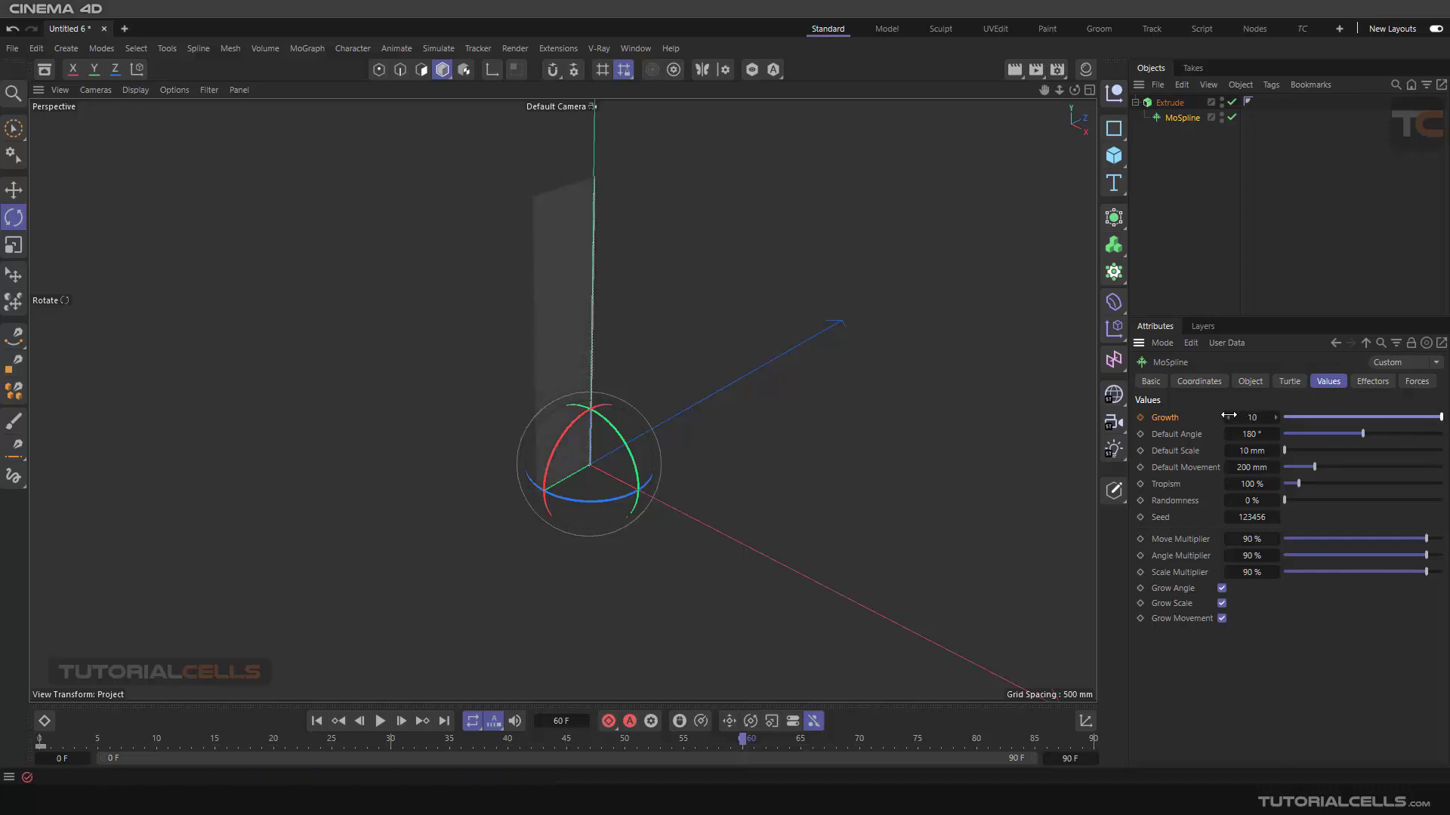
click(1140, 417)
click(379, 721)
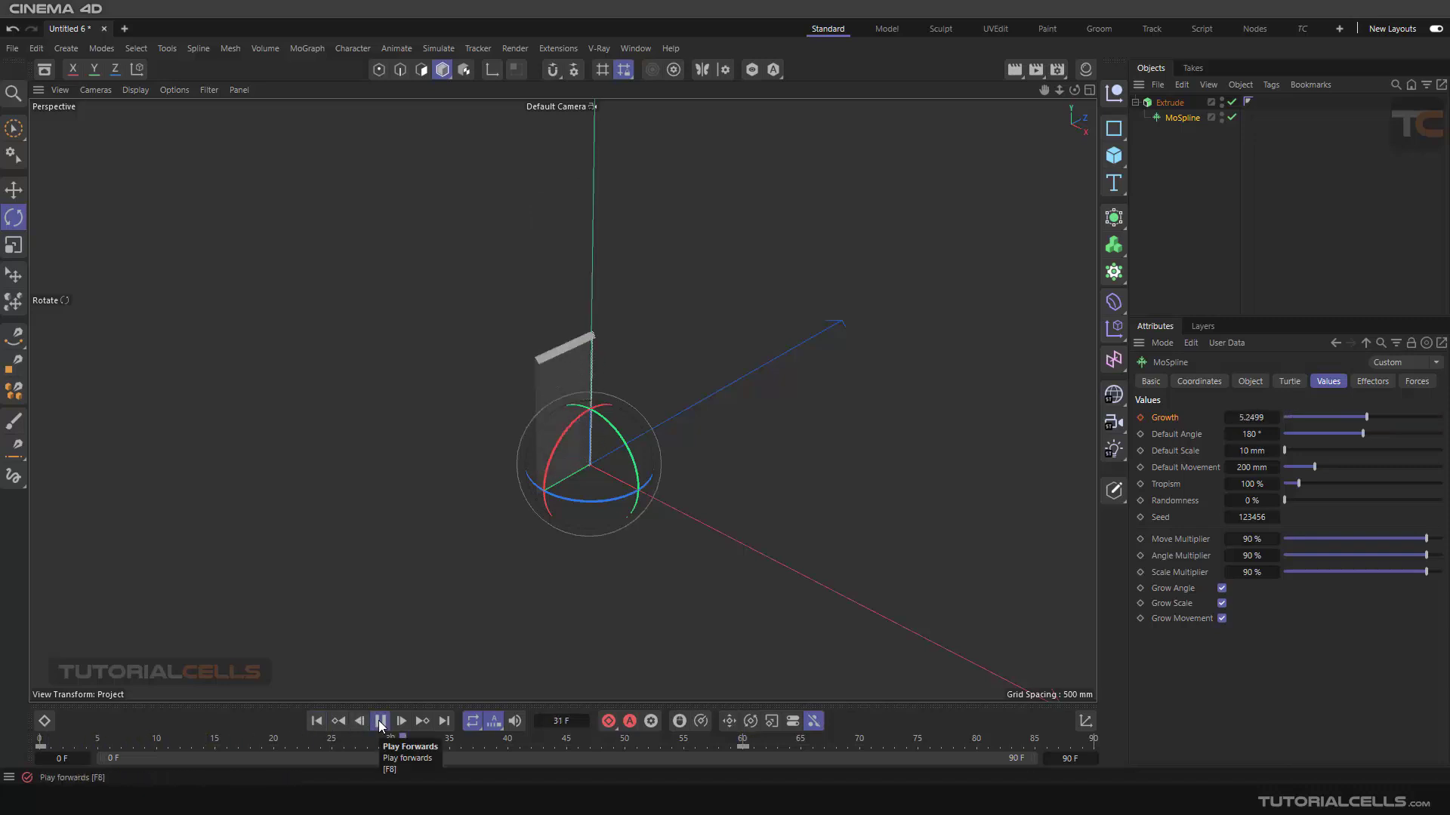
click(379, 721)
alt+drag(420, 363, 434, 312)
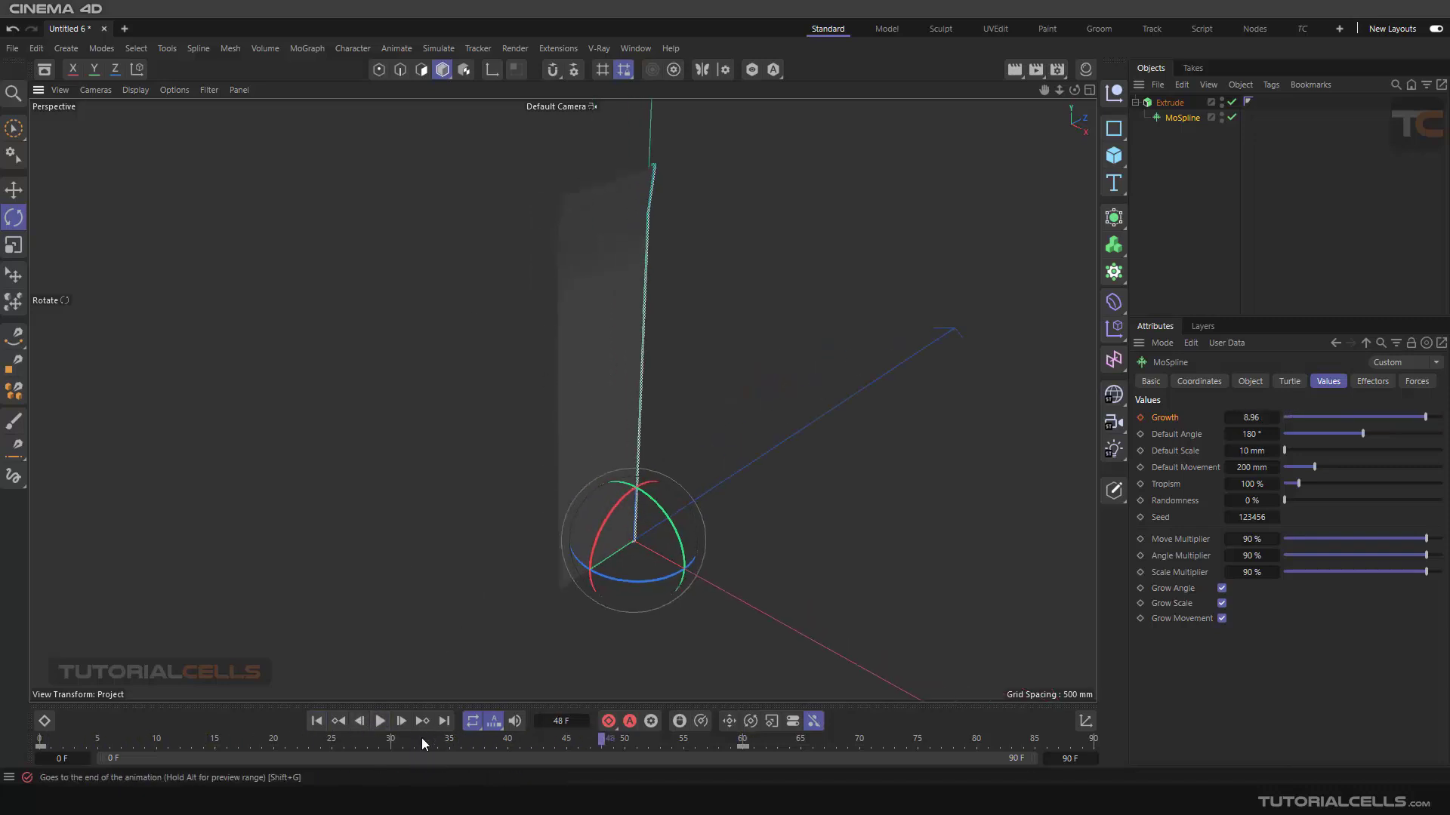
click(380, 721)
click(379, 721)
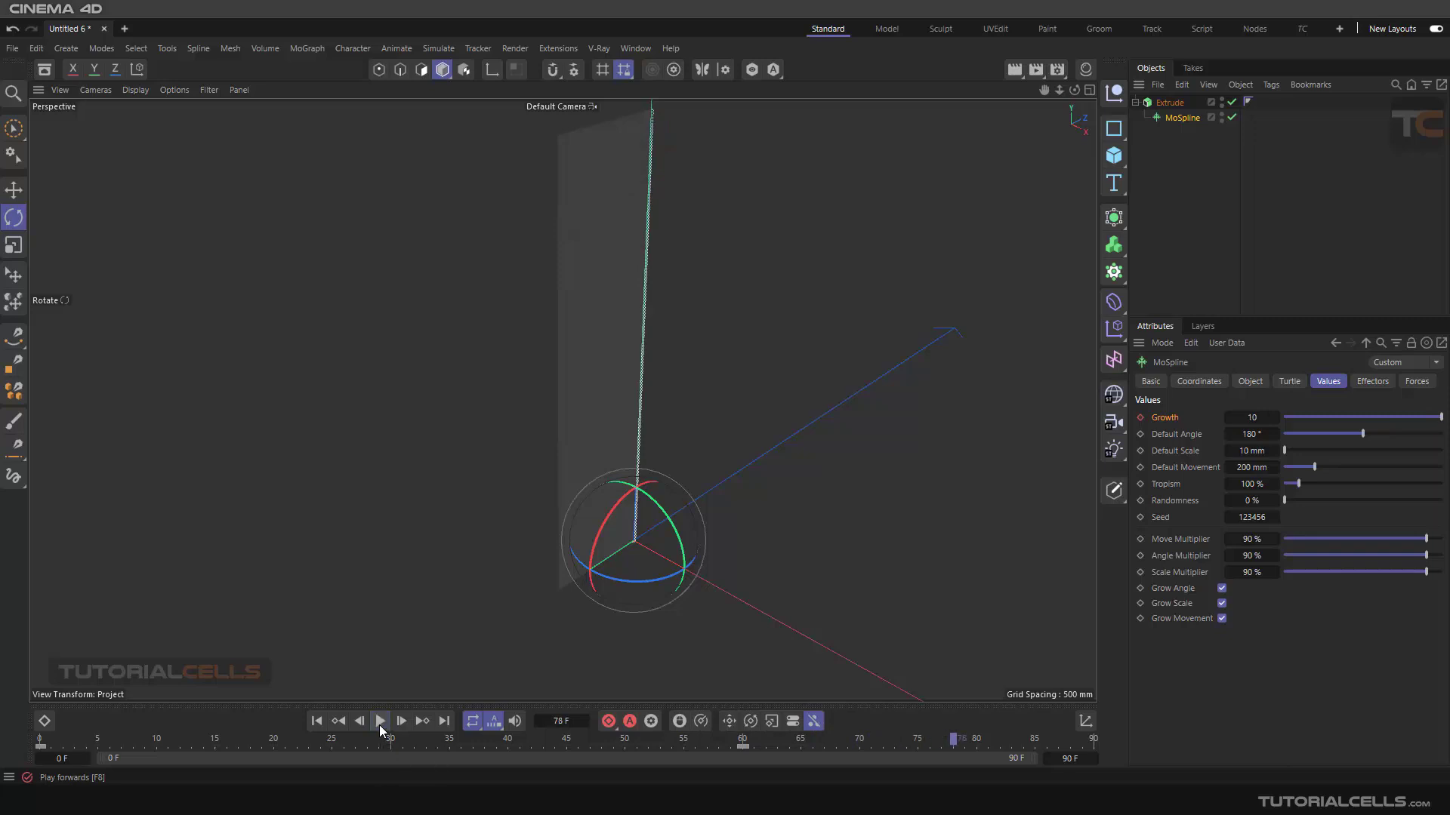
key(9)
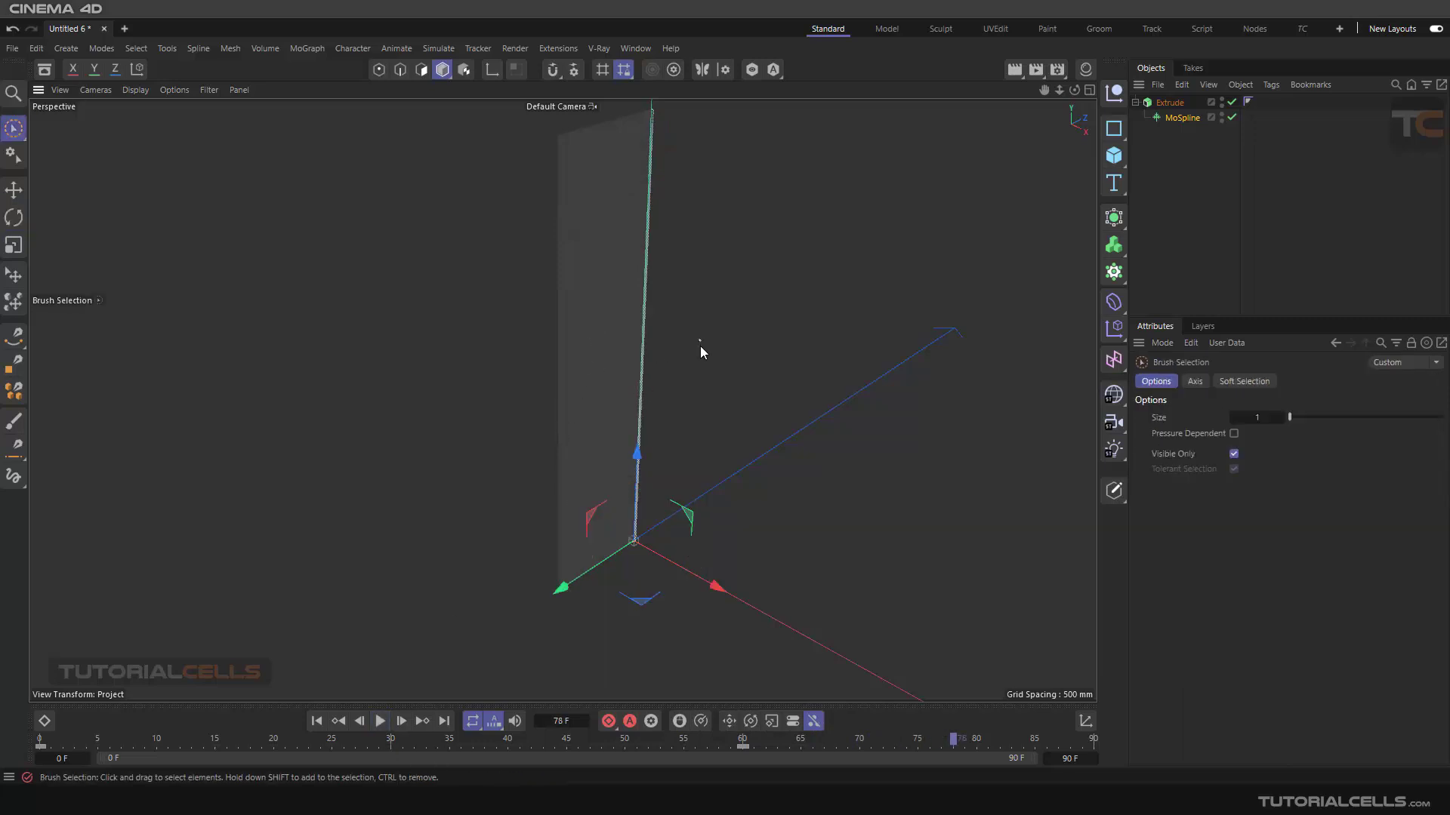
alt+middle_drag(699, 346, 708, 382)
click(741, 329)
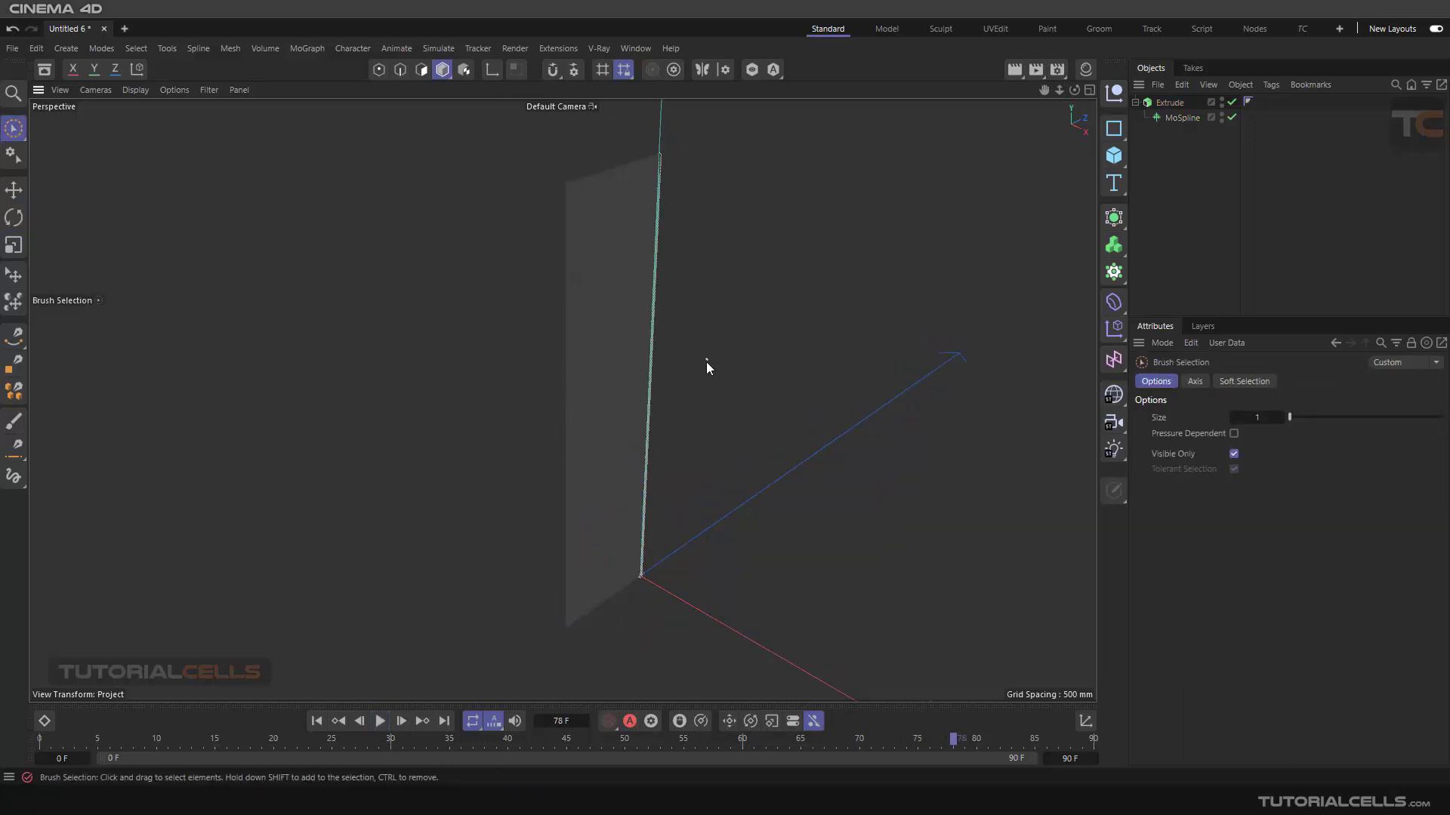
alt+drag(692, 387, 703, 411)
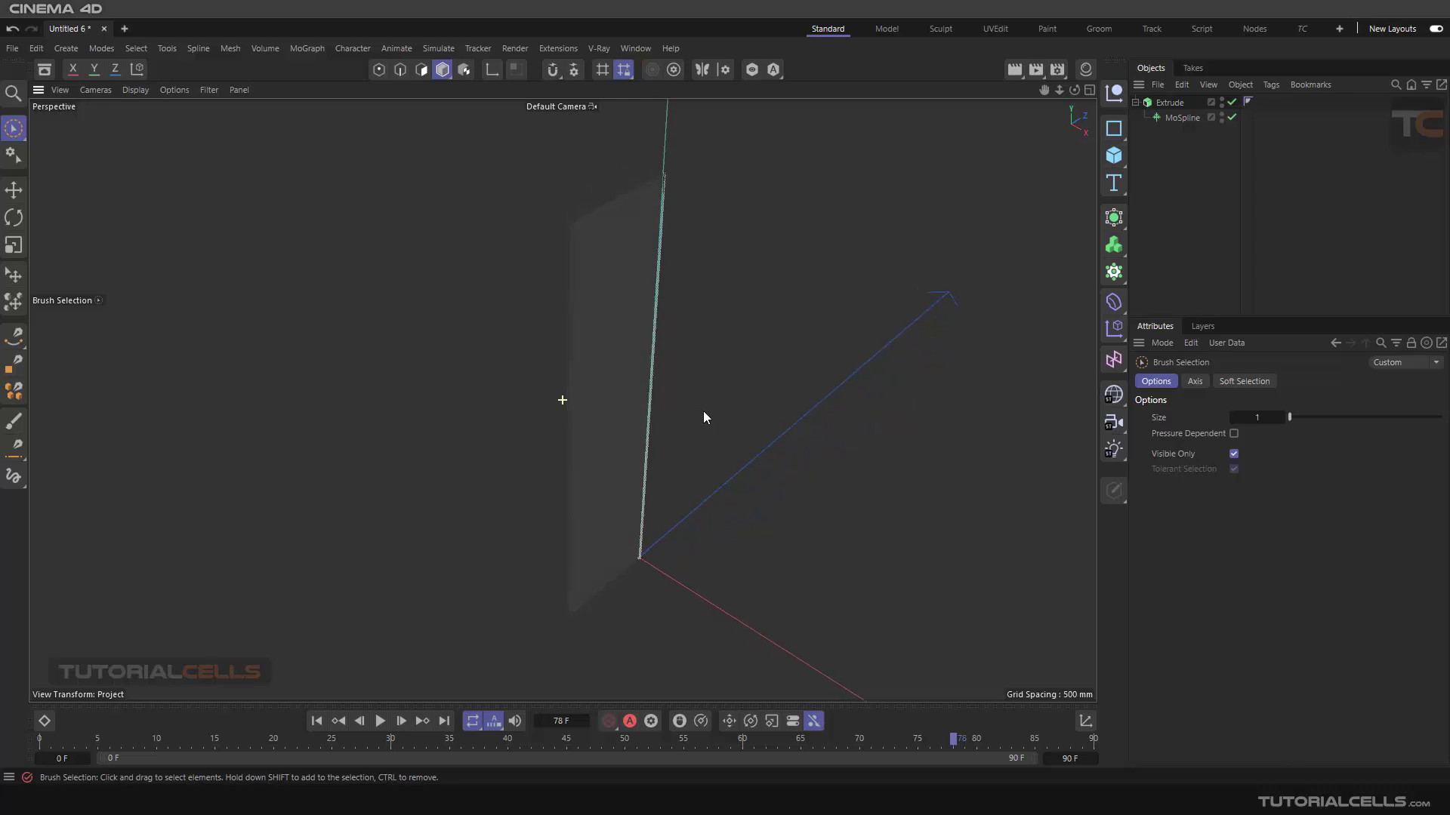
click(1171, 103)
alt+drag(834, 351, 831, 389)
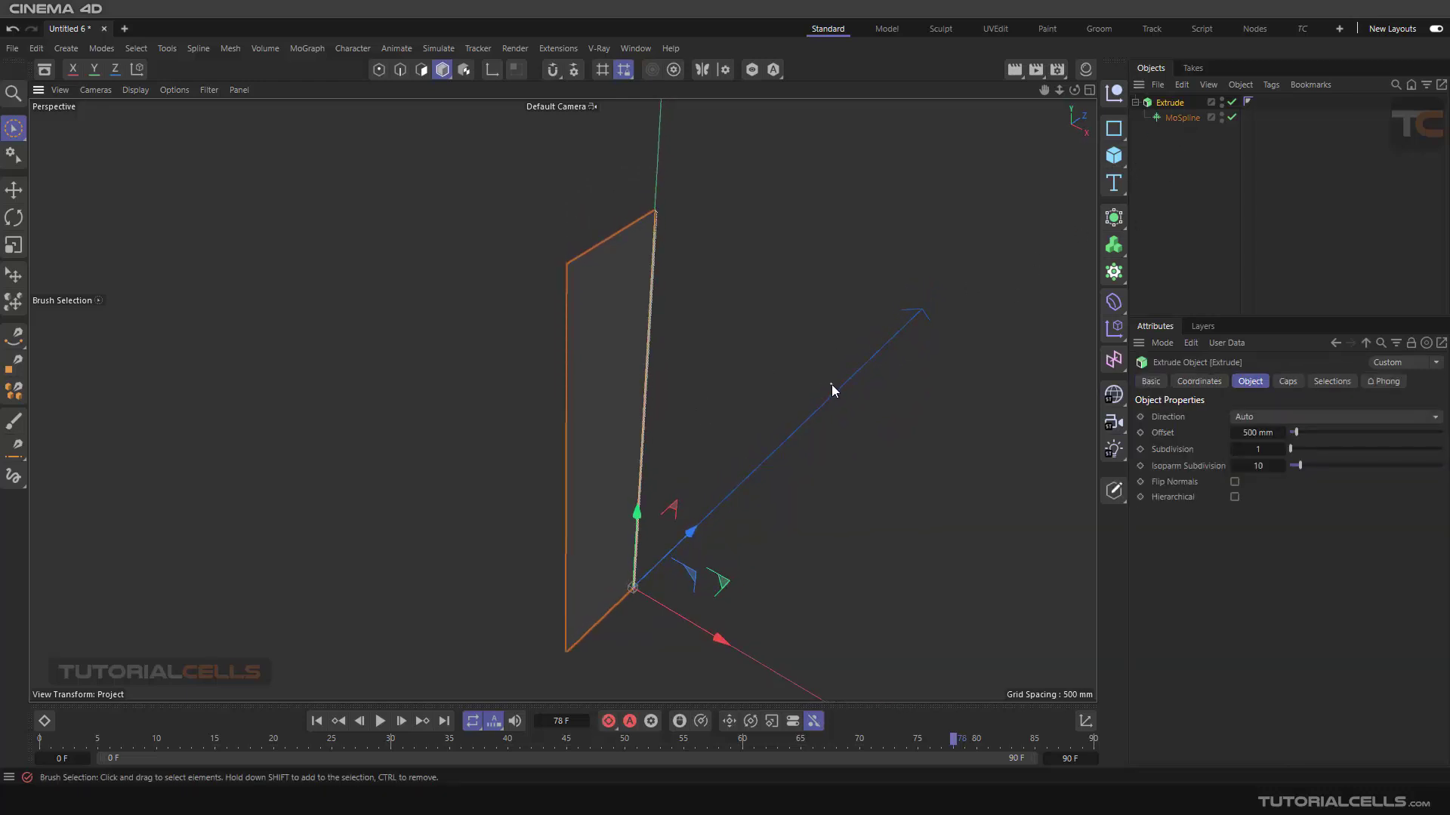
click(831, 386)
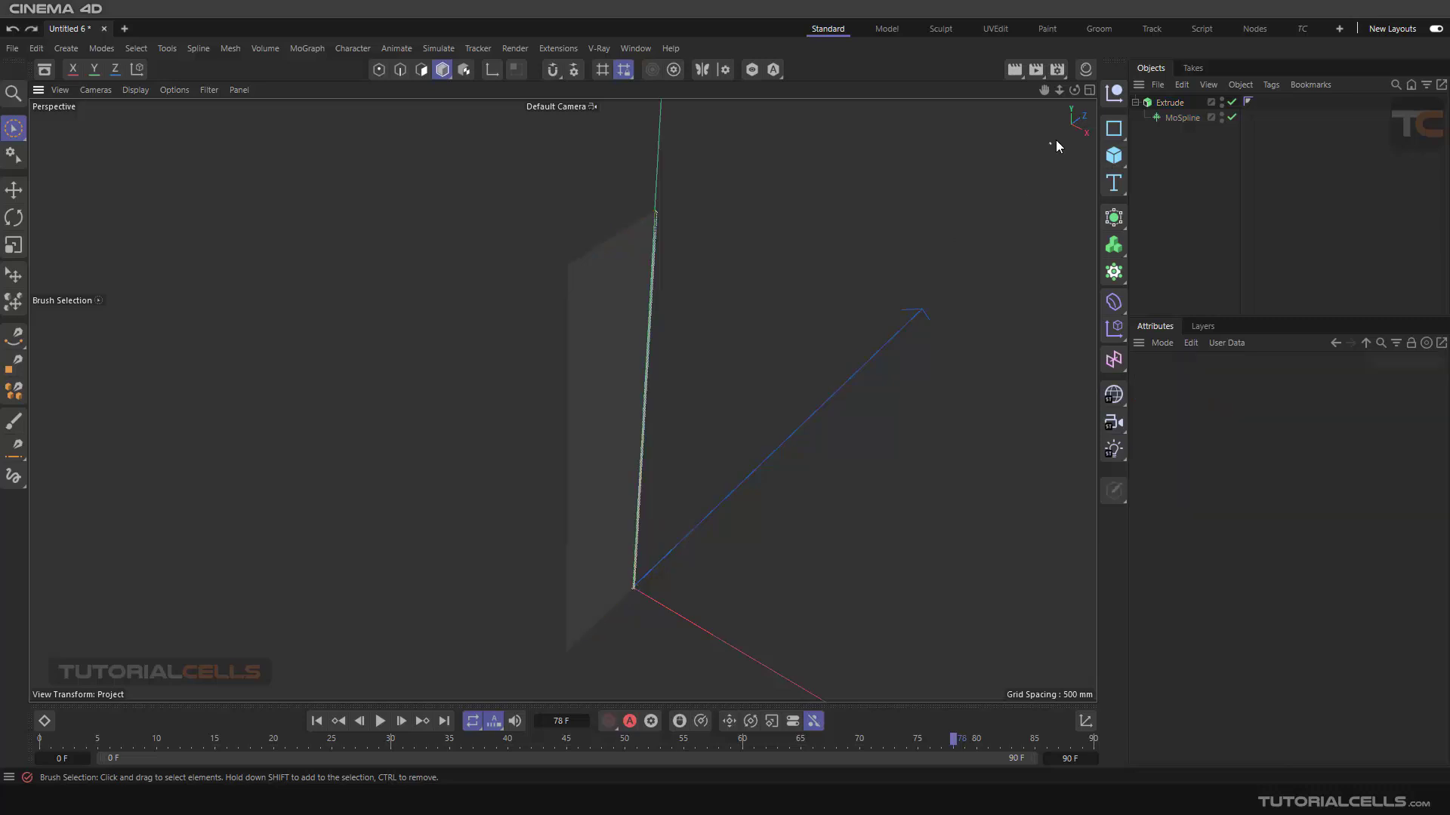
Add a Cloner and make the Extrude object its child.
click(1170, 103)
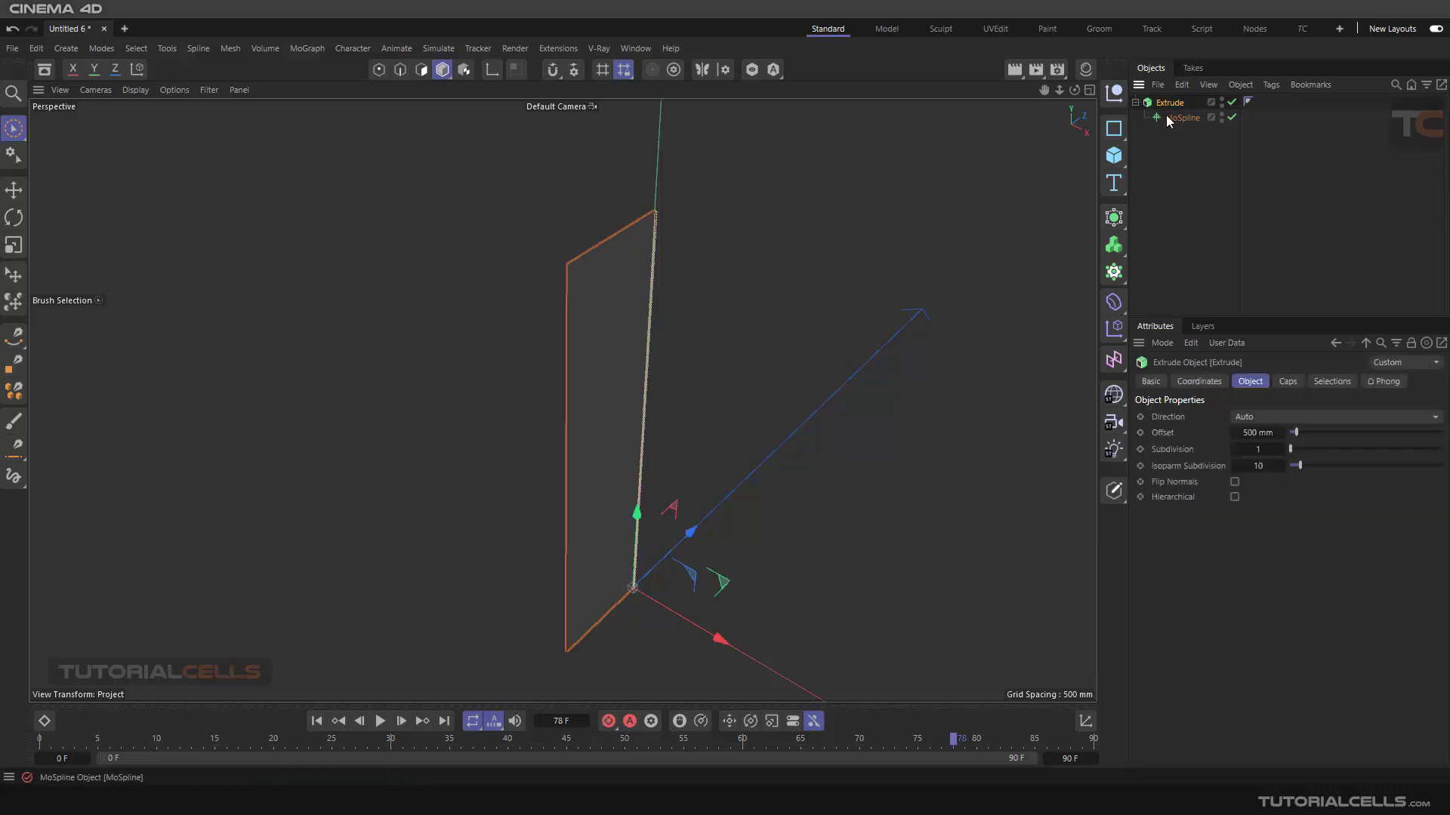
click(1105, 271)
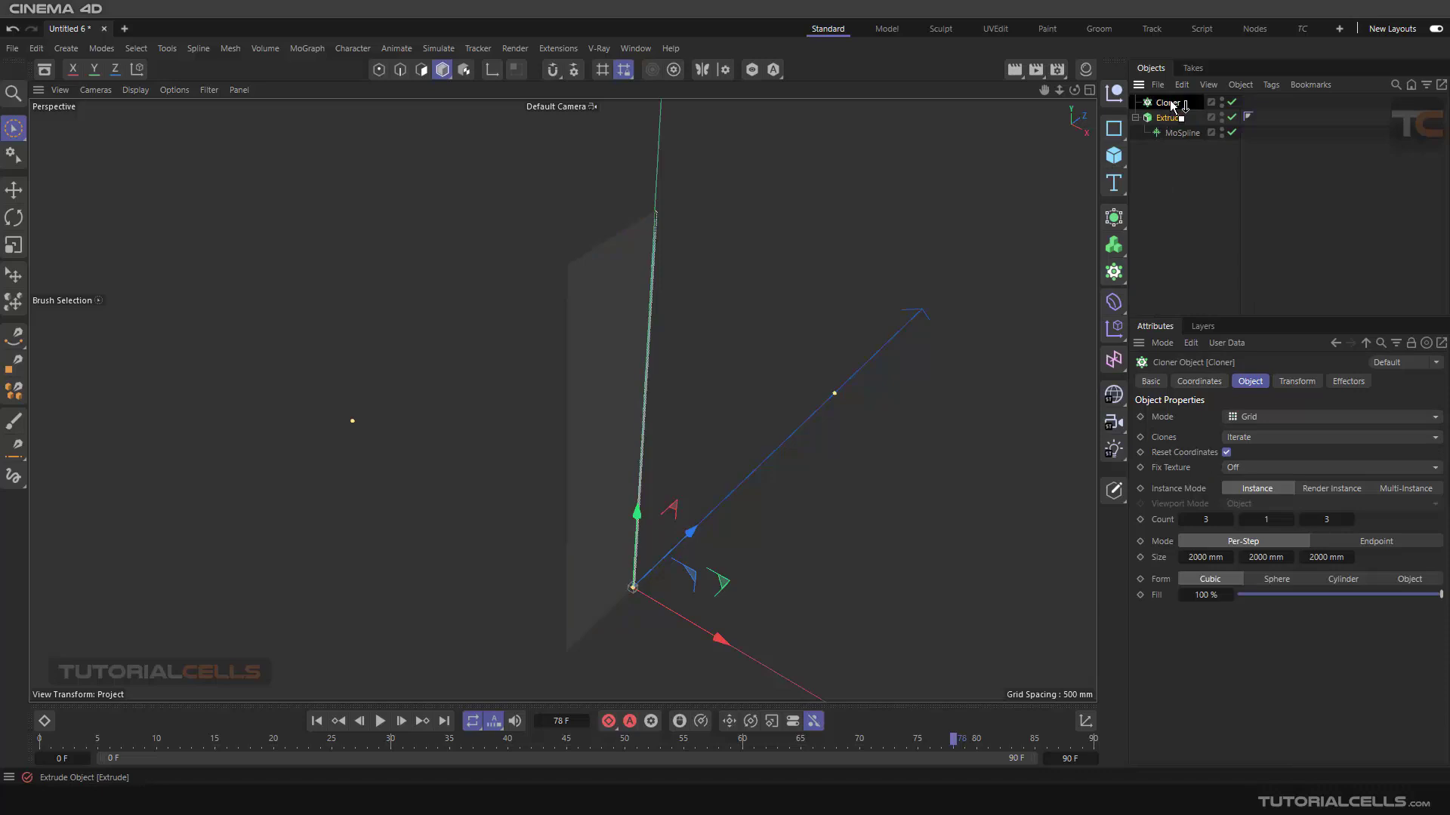
drag(1170, 99, 1172, 102)
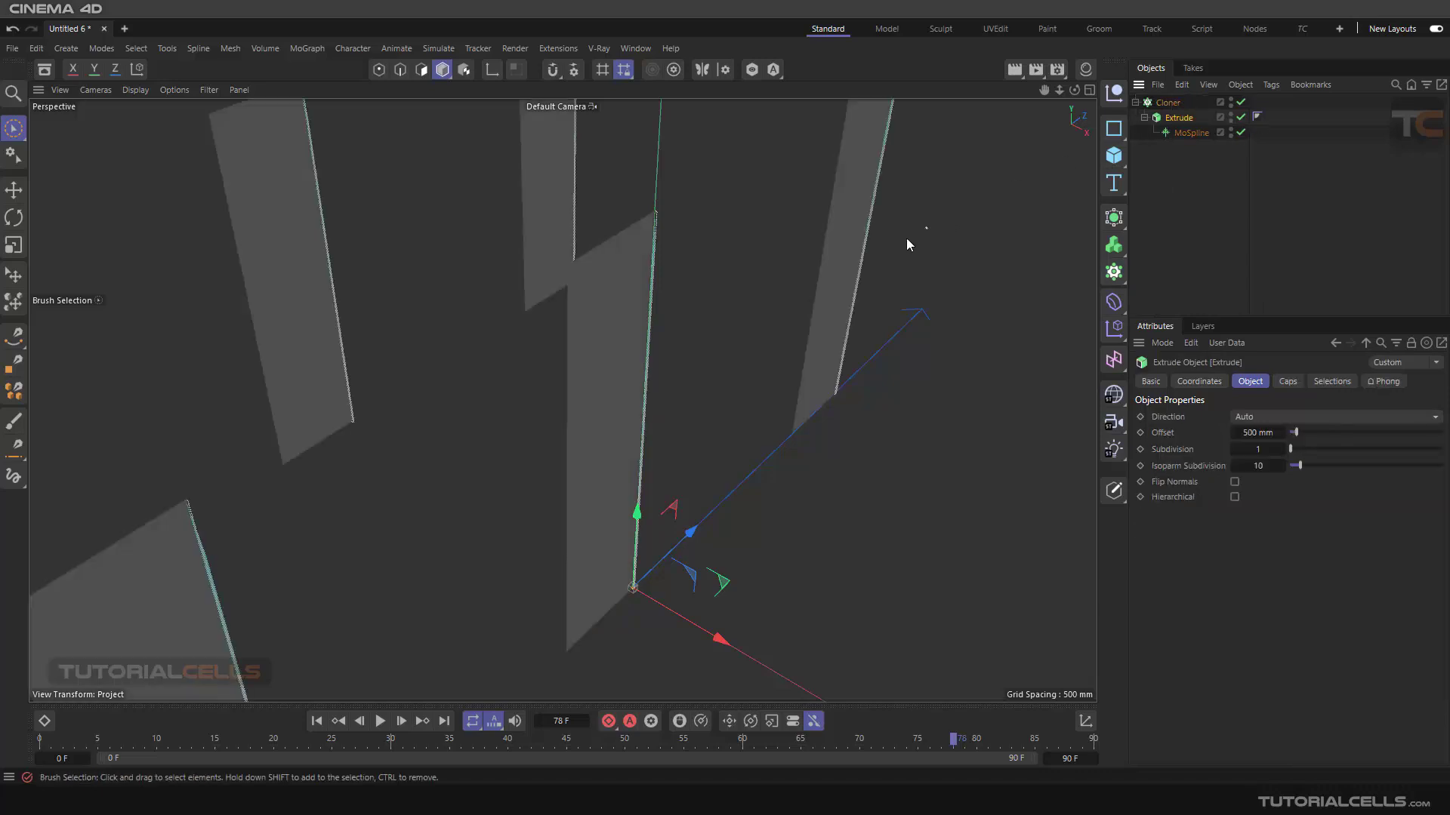
Set the Cloner's mode to Radial and check the arrangement from the top and in perspective.
middle_click(786, 280)
middle_click(786, 279)
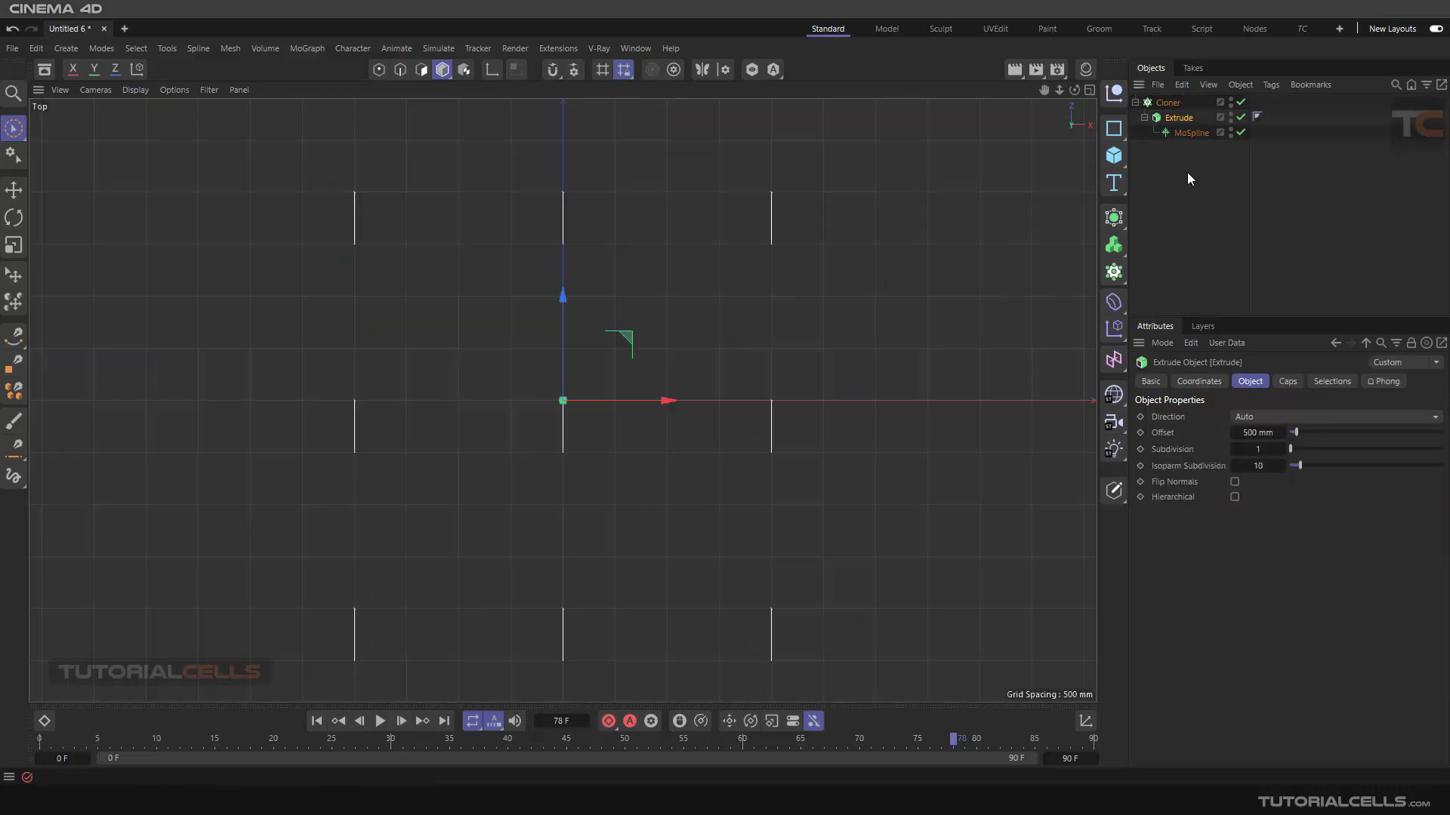
click(1167, 102)
click(1250, 416)
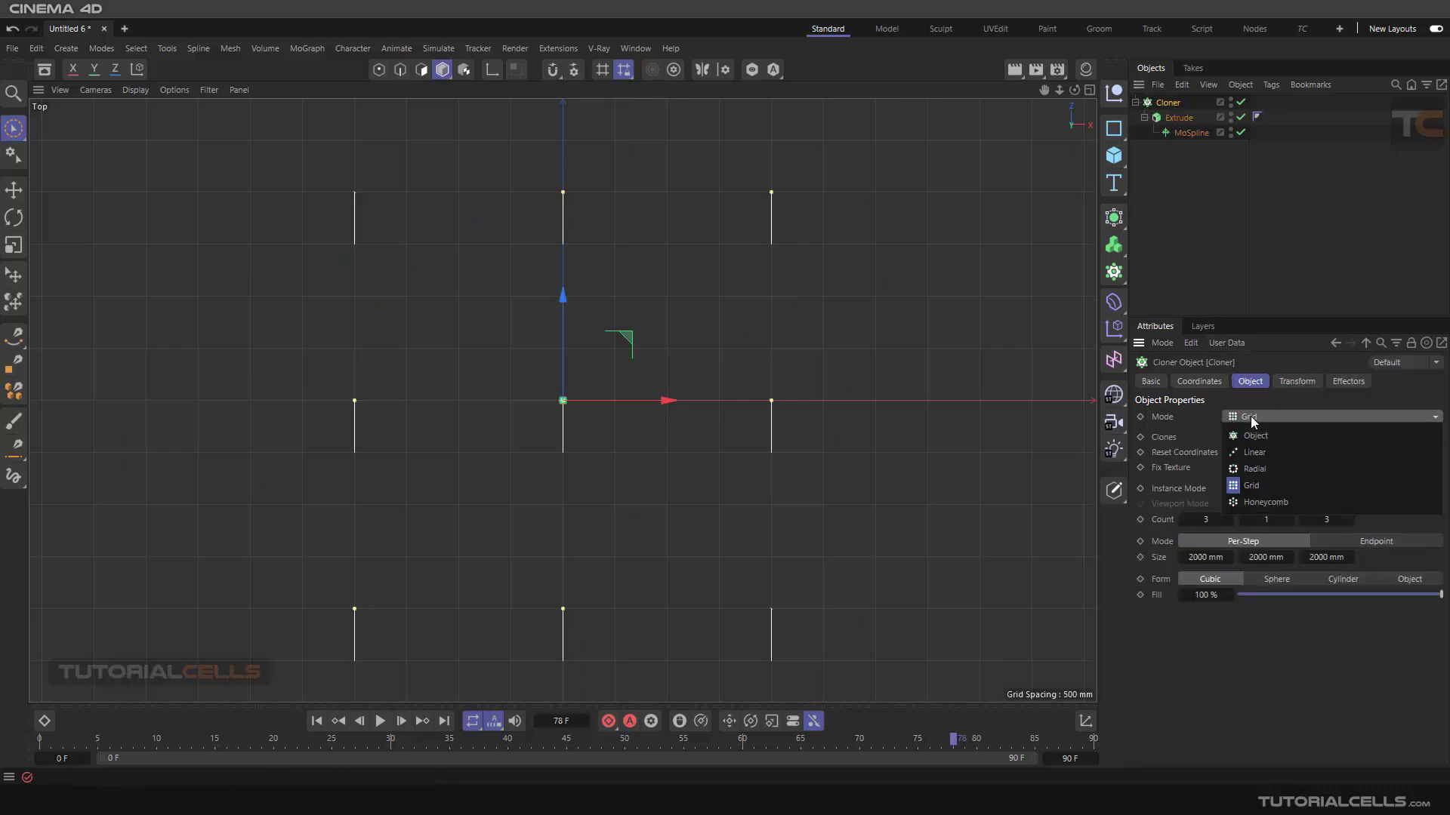
click(1241, 465)
scroll(565, 394, up, 5)
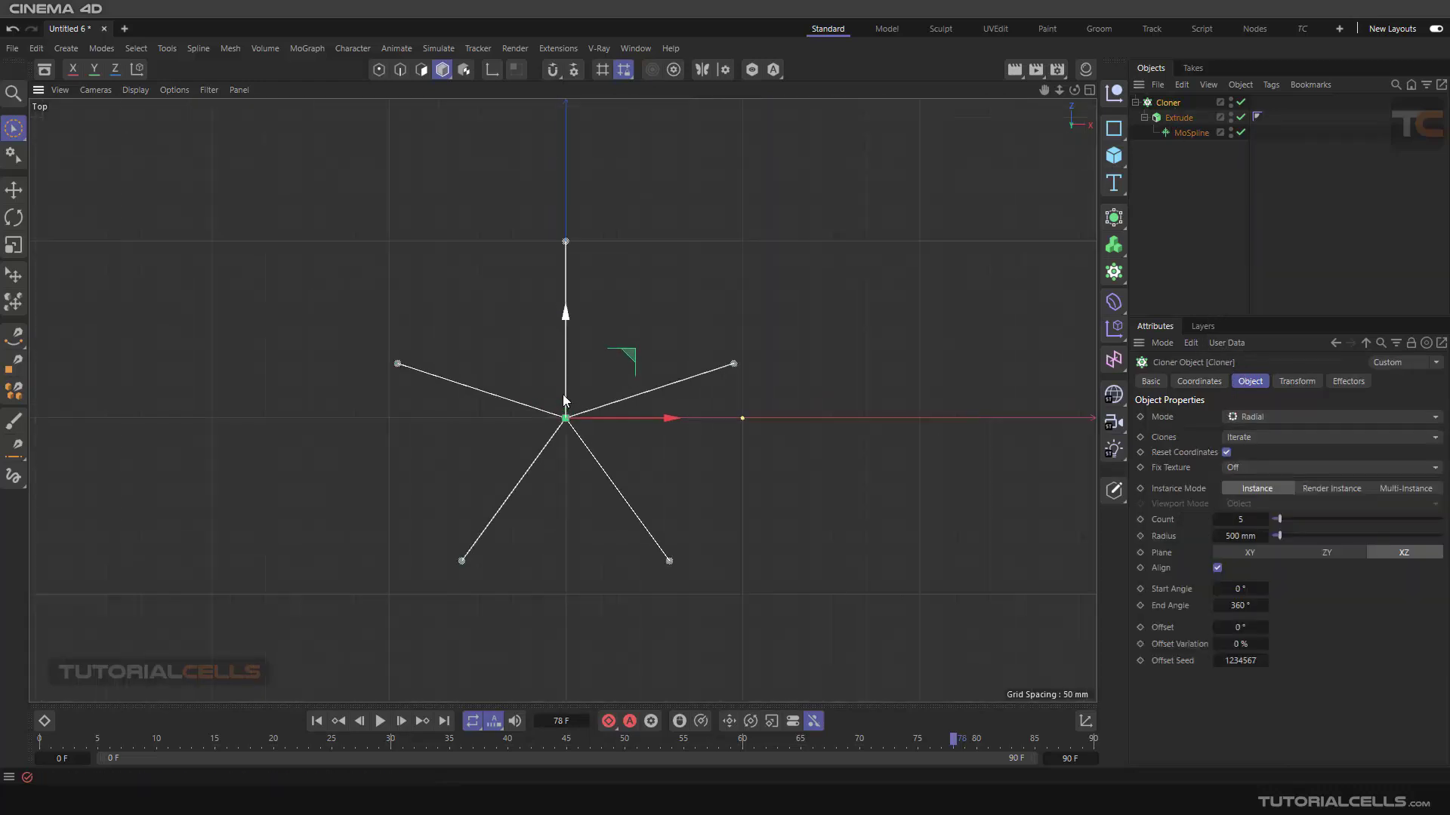
middle_click(610, 380)
middle_click(504, 287)
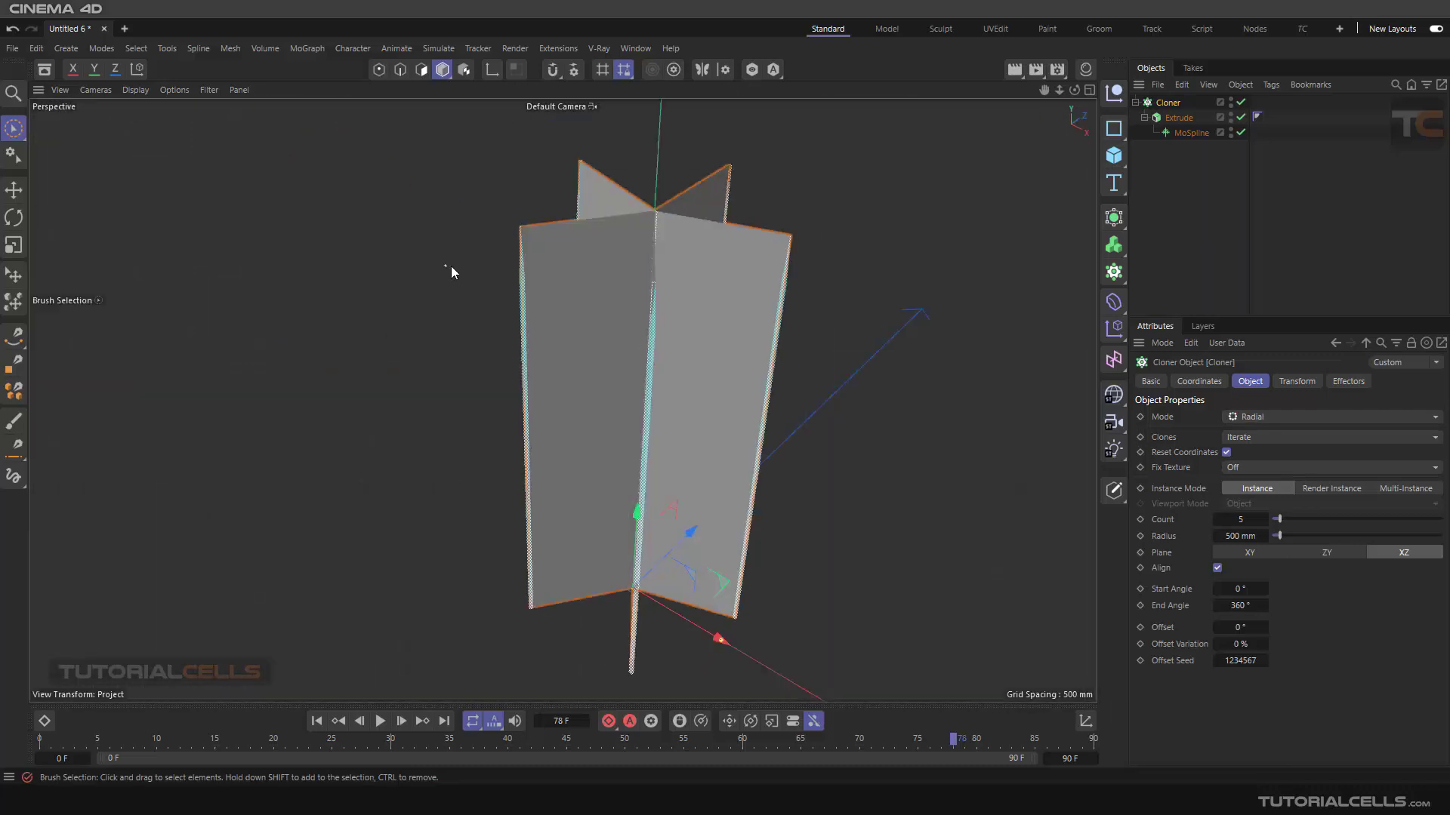
alt+drag(608, 316, 661, 325)
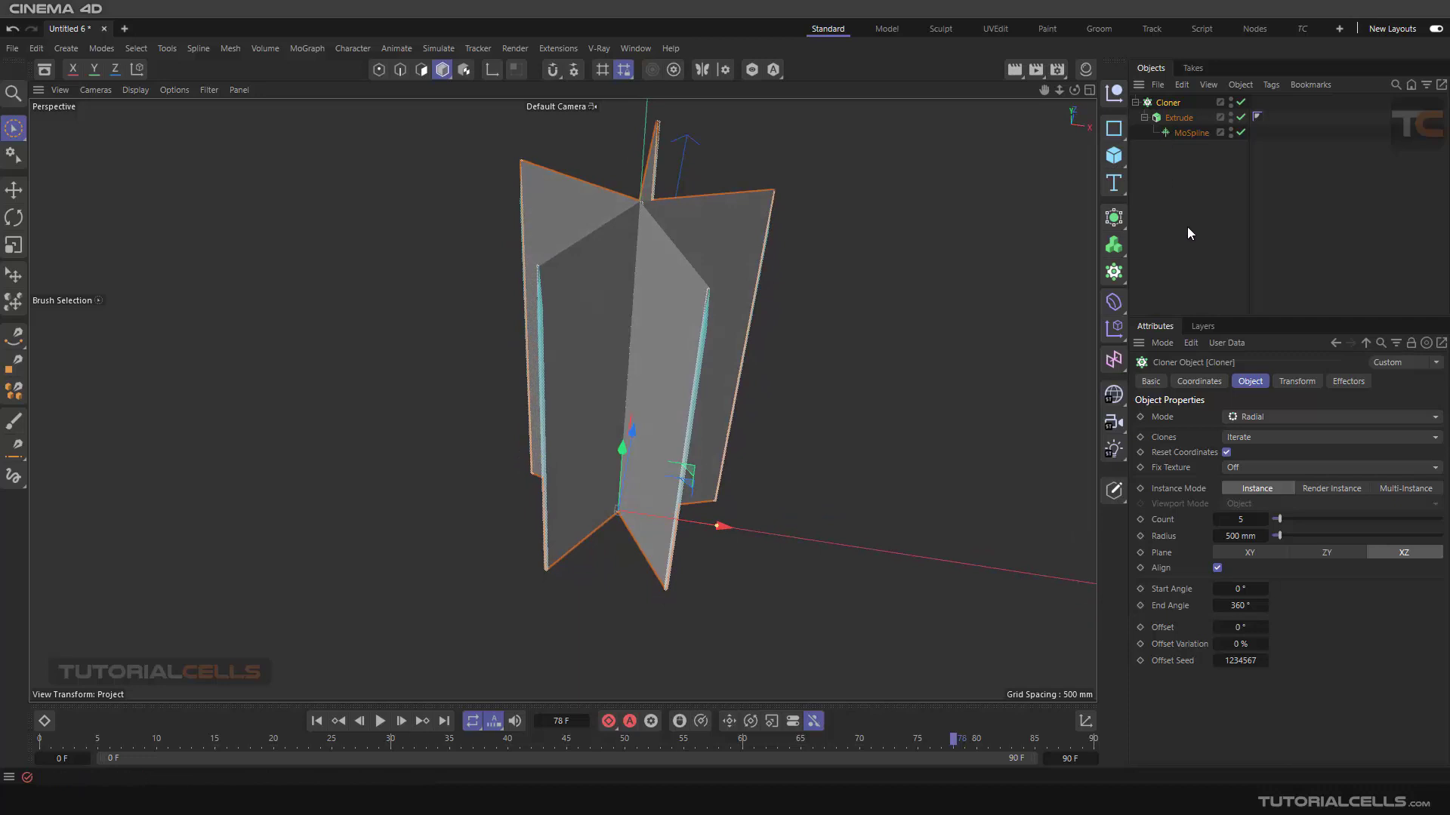
Set the radial Cloner's Count to 9 and its Radius to 910 mm.
double_click(1242, 520)
text(4)
key(Return)
drag(1280, 519, 1288, 533)
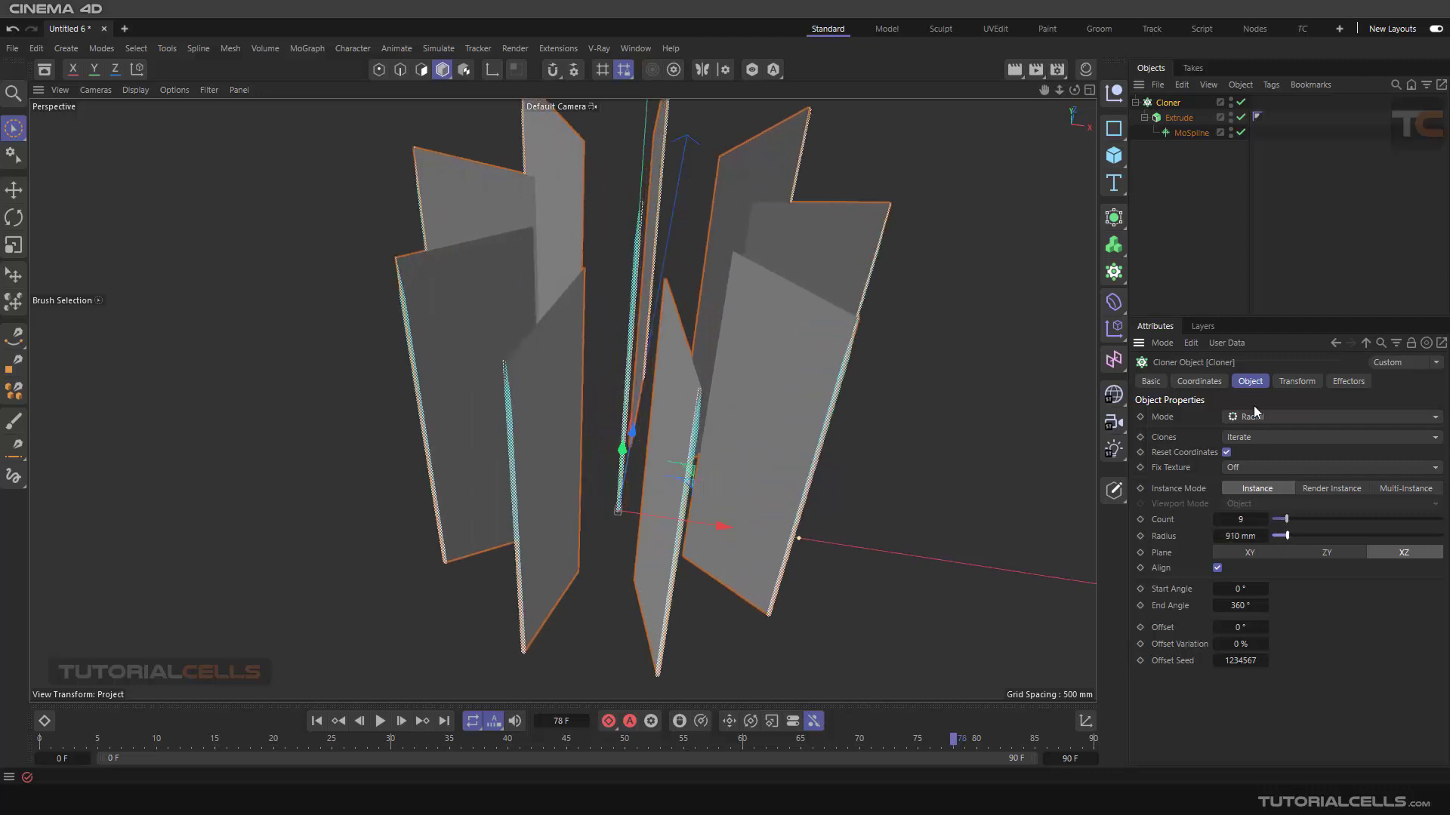
Rotate the clones to a heading (R.H) of 79° so the panels form a ring.
click(1298, 381)
drag(1294, 454, 1334, 437)
key(ctrl+z)
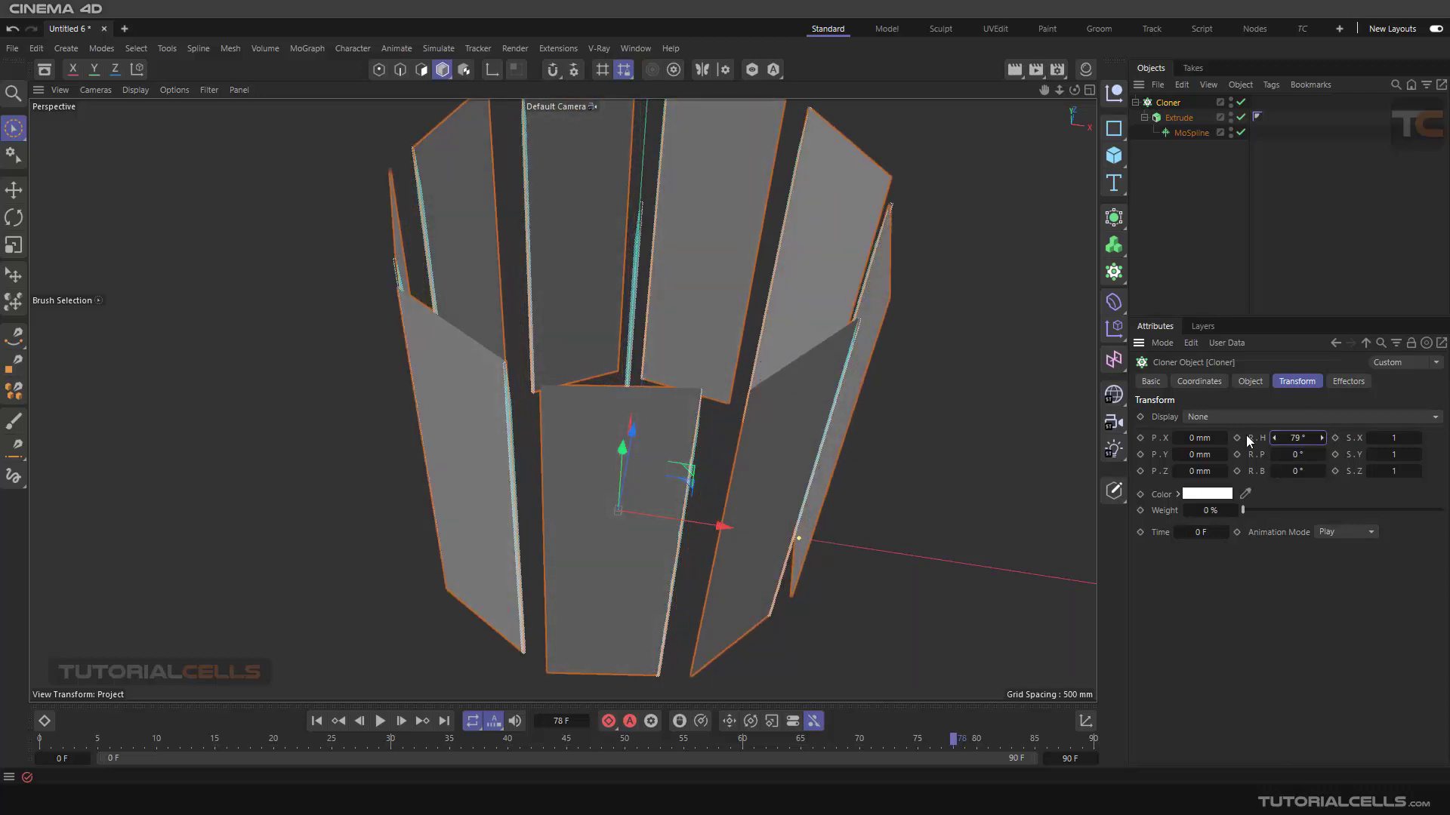
Show the ring of clones from the top and hide the MoSpline in the viewport.
middle_click(904, 350)
middle_click(841, 294)
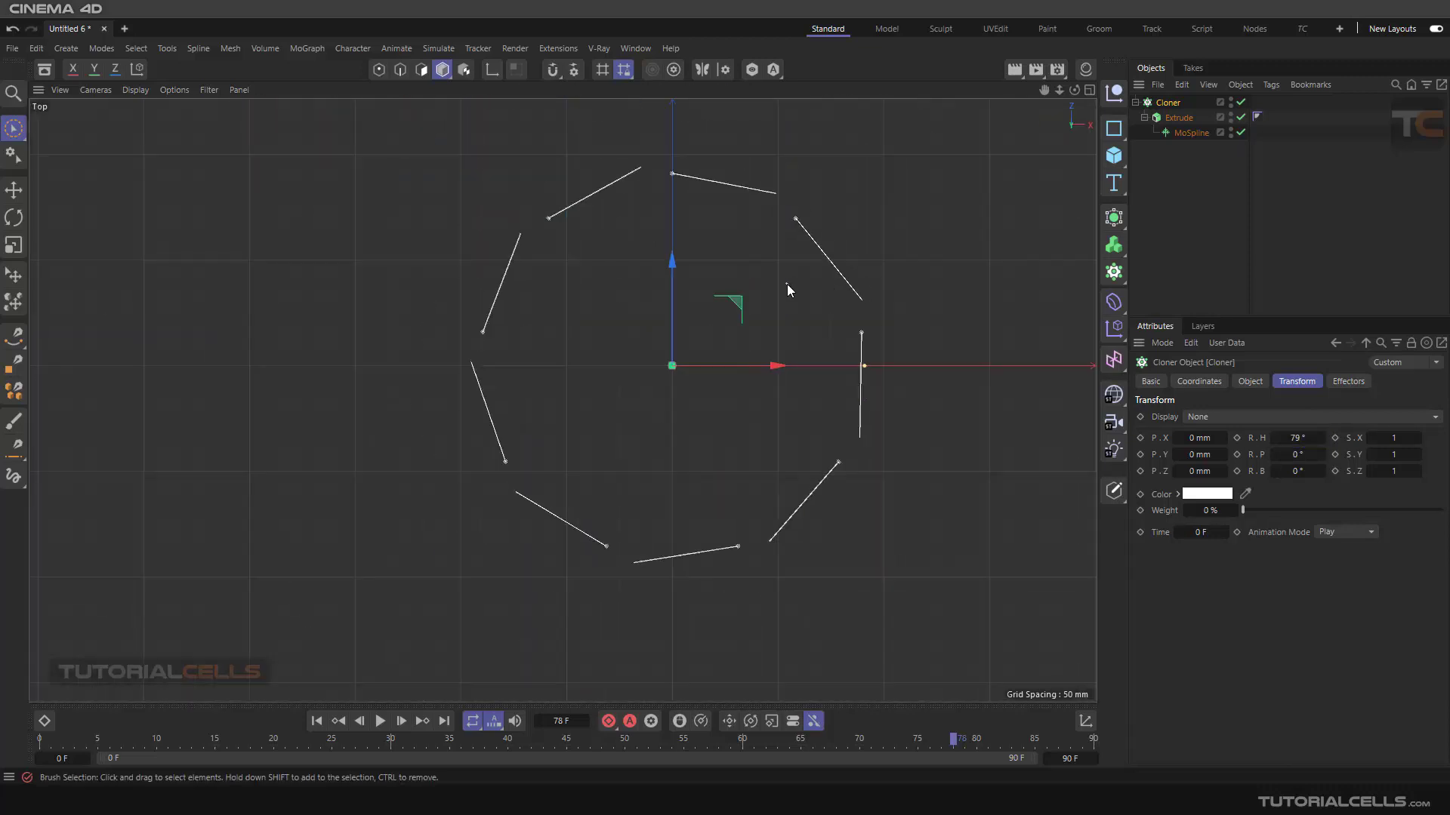
scroll(773, 259, up, 2)
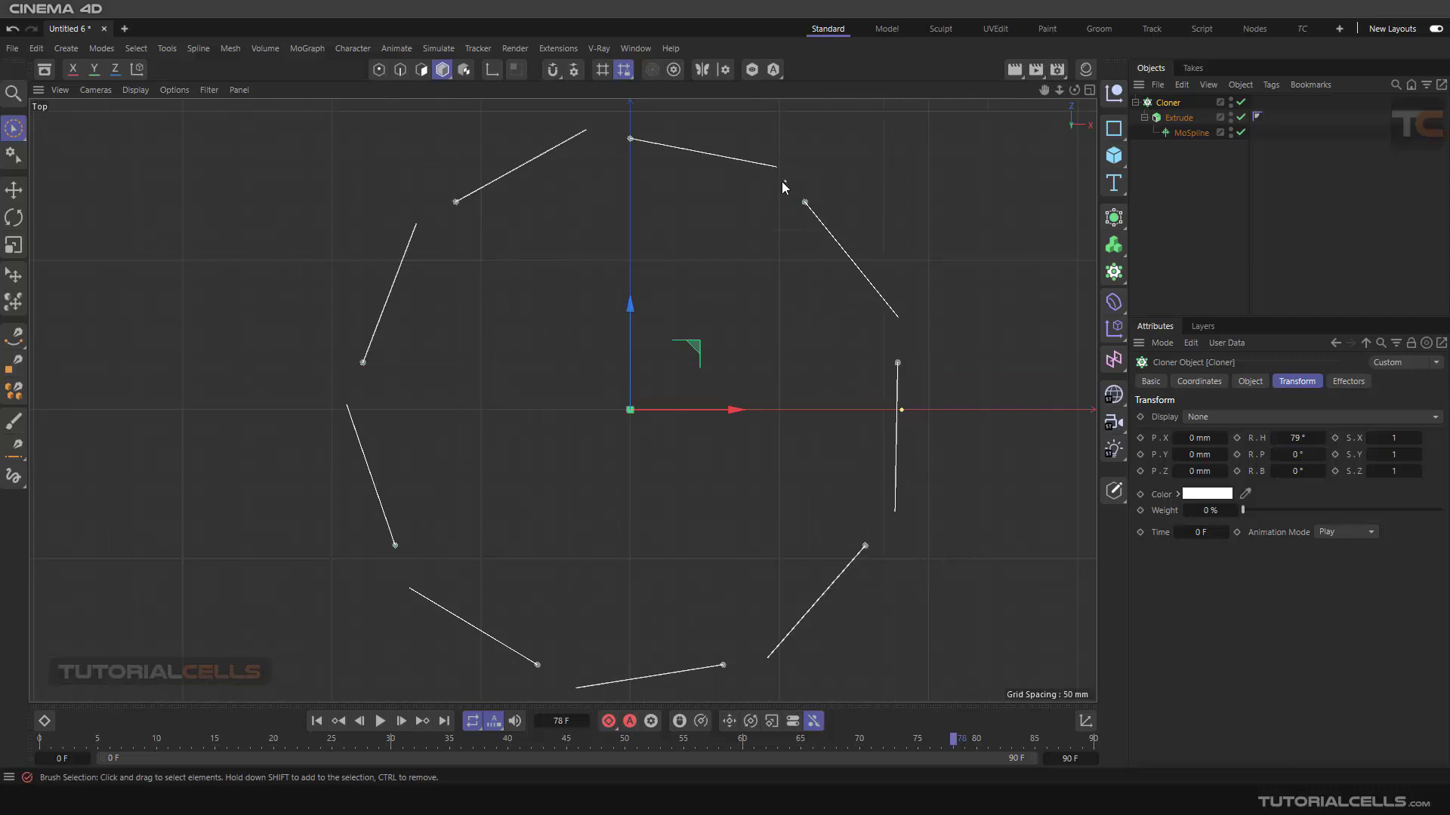
click(14, 189)
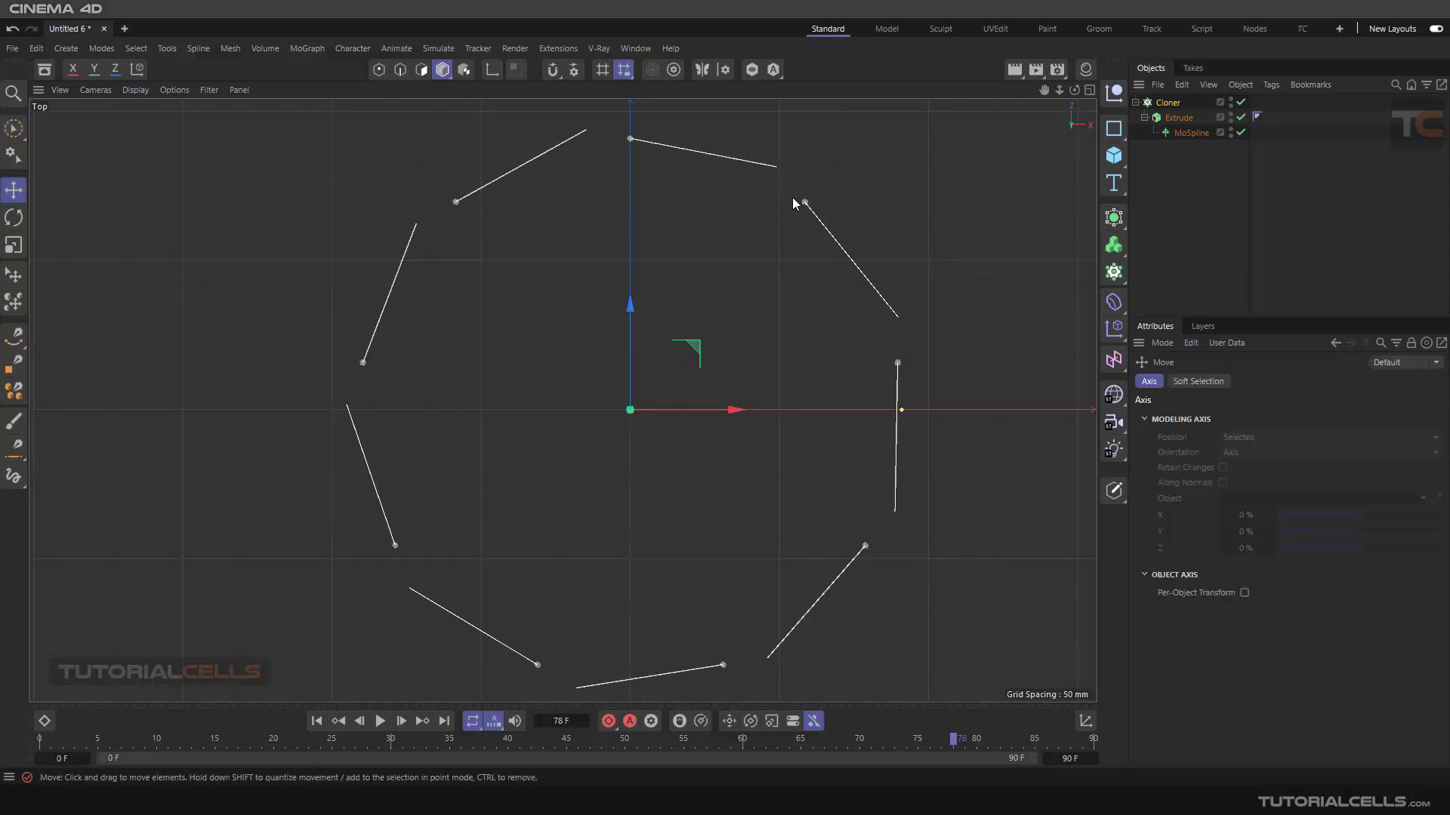
click(1230, 130)
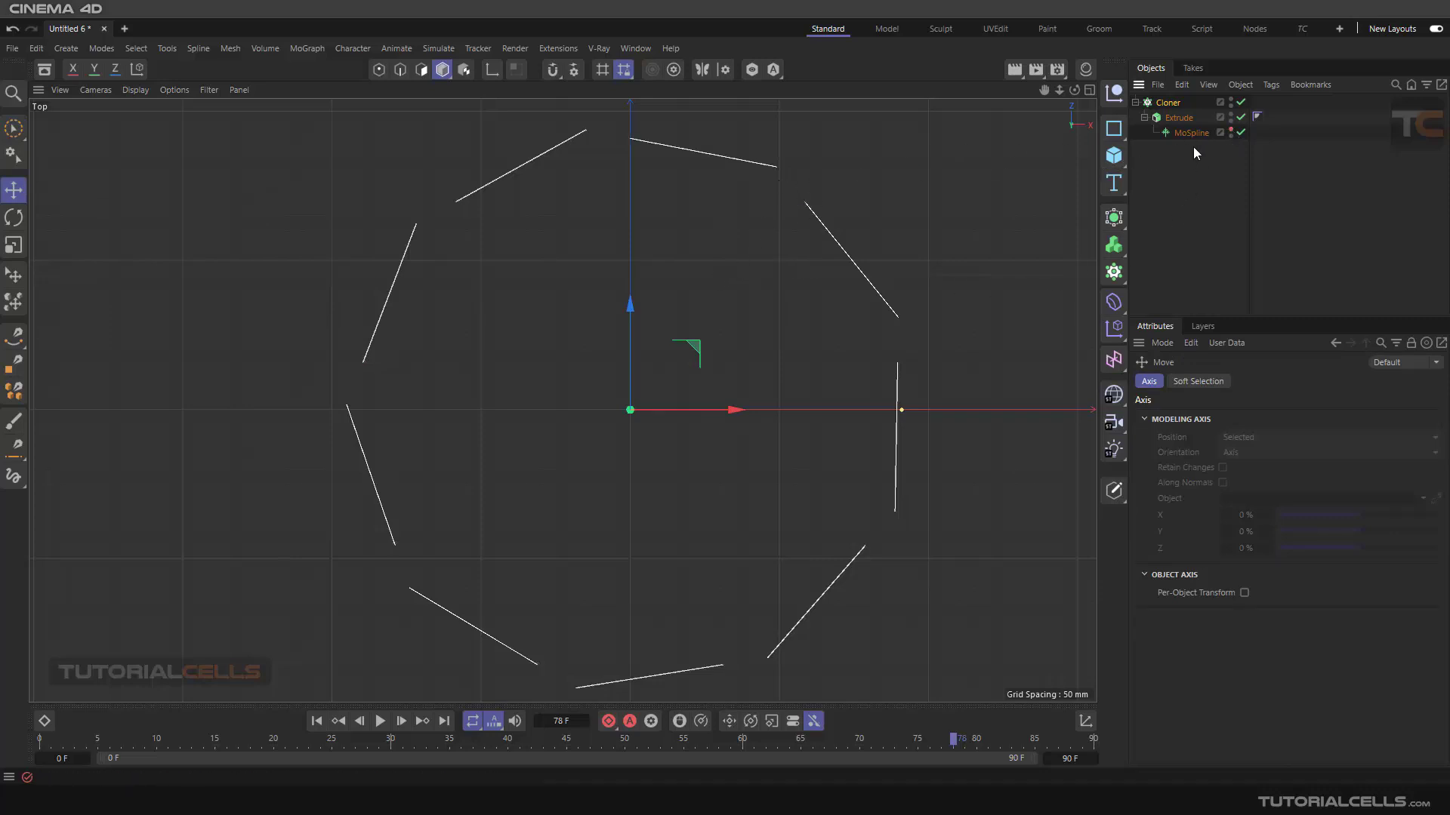
Reduce the Cloner's Radius to 718.9 mm and the clones' heading rotation to 70° to bring the panel ends together.
click(1169, 104)
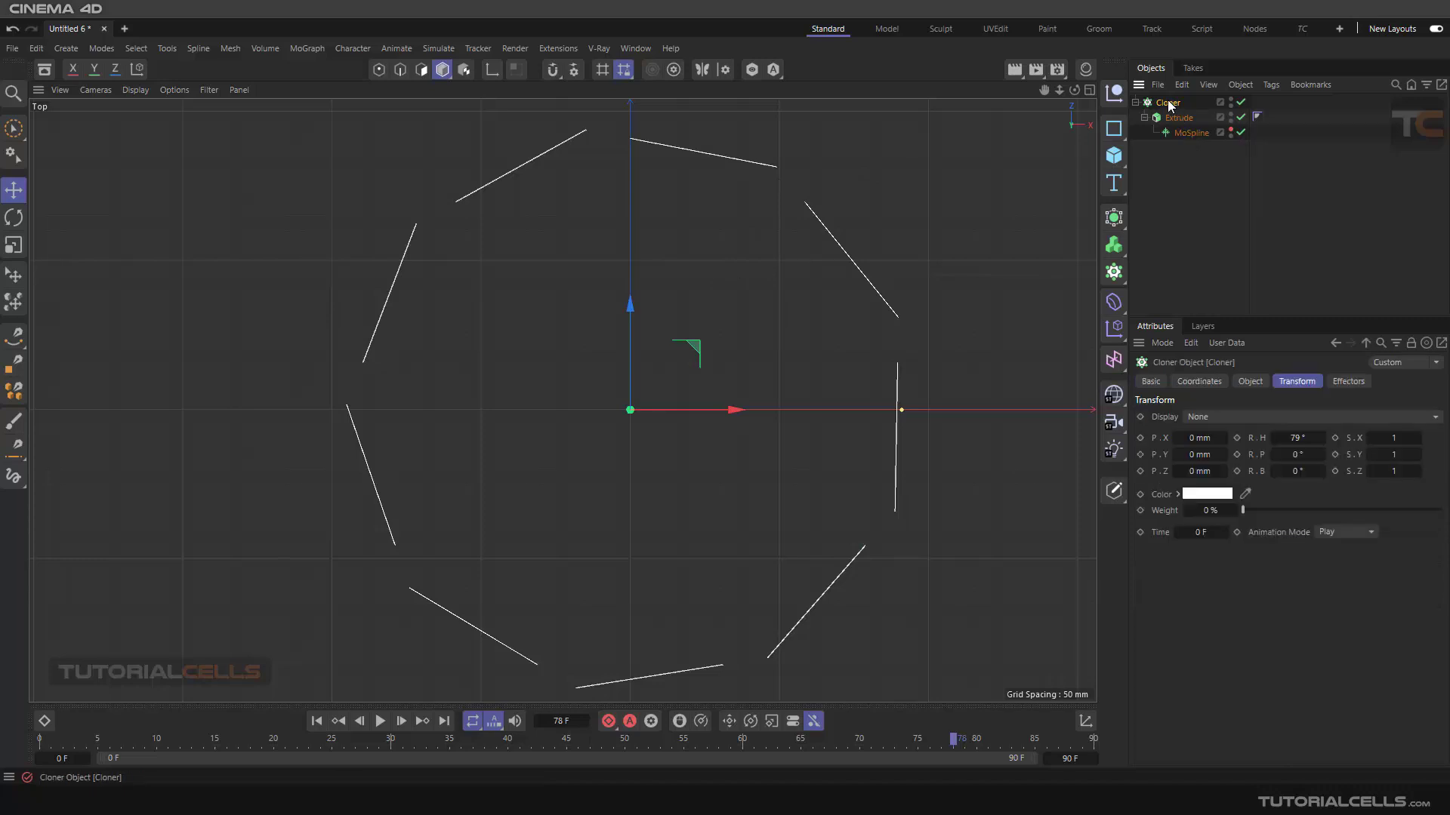
drag(1310, 451, 1300, 452)
click(1251, 382)
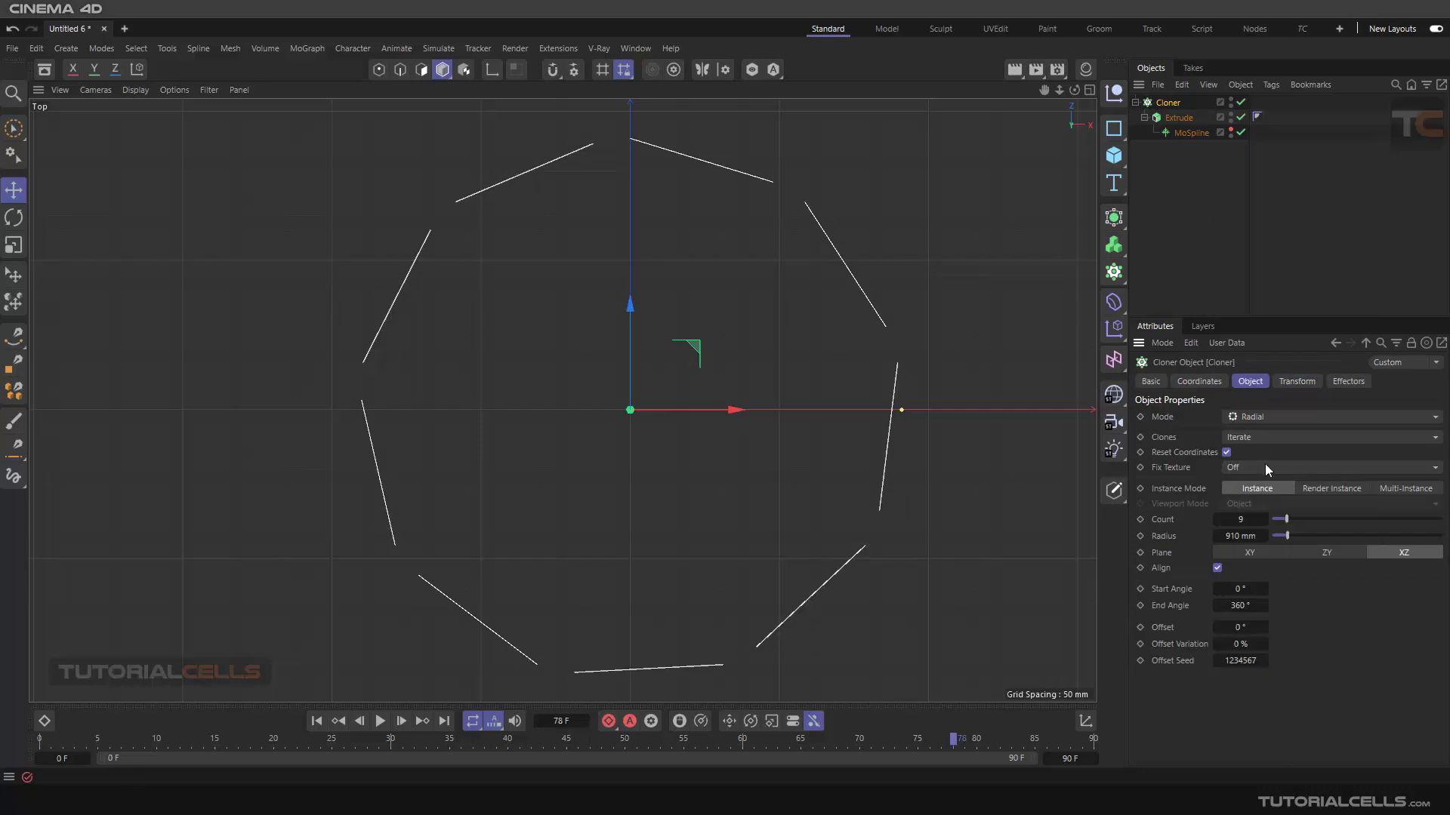
drag(1240, 536, 1187, 536)
scroll(974, 415, up, 5)
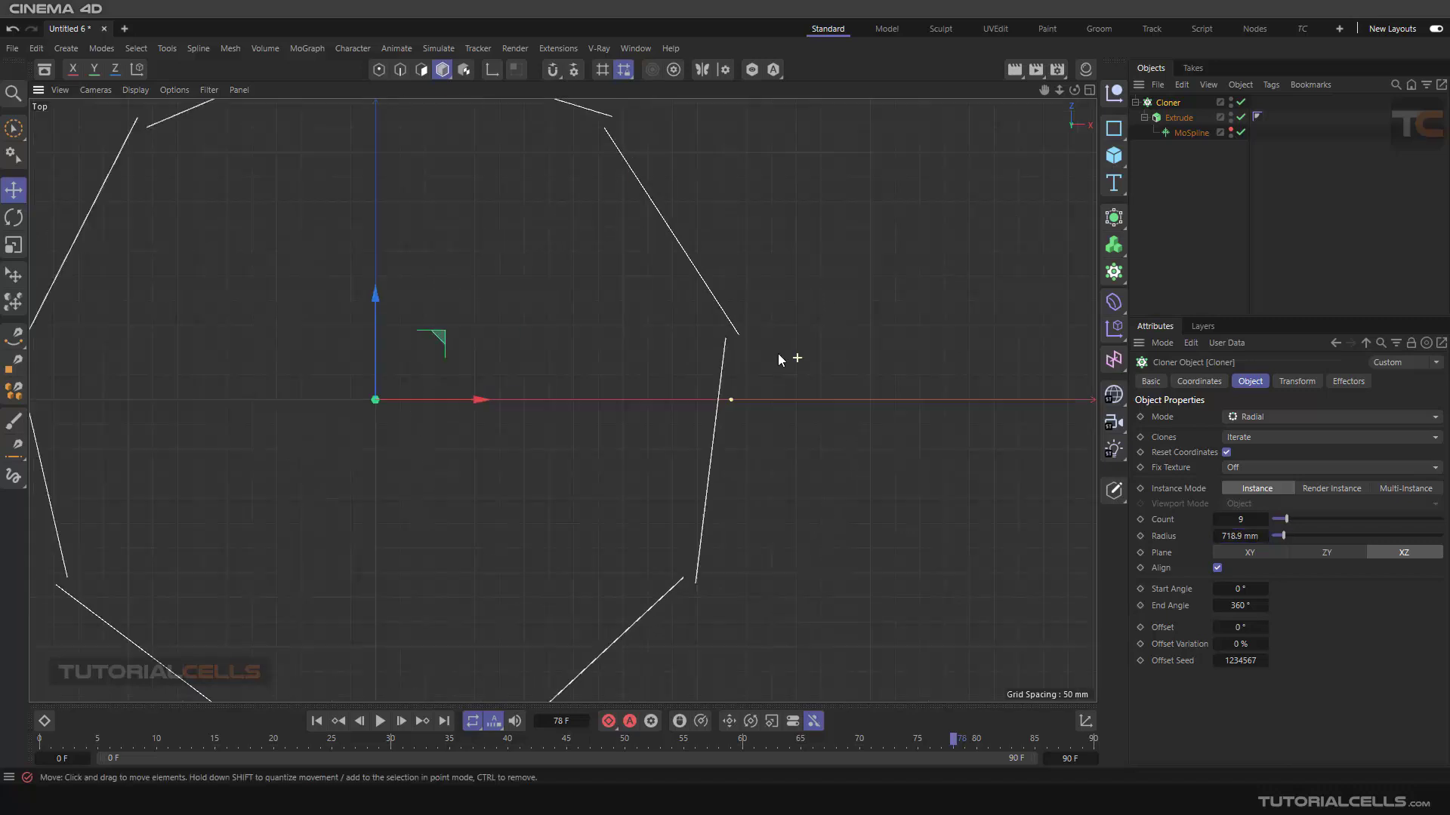
alt+middle_drag(521, 341, 645, 400)
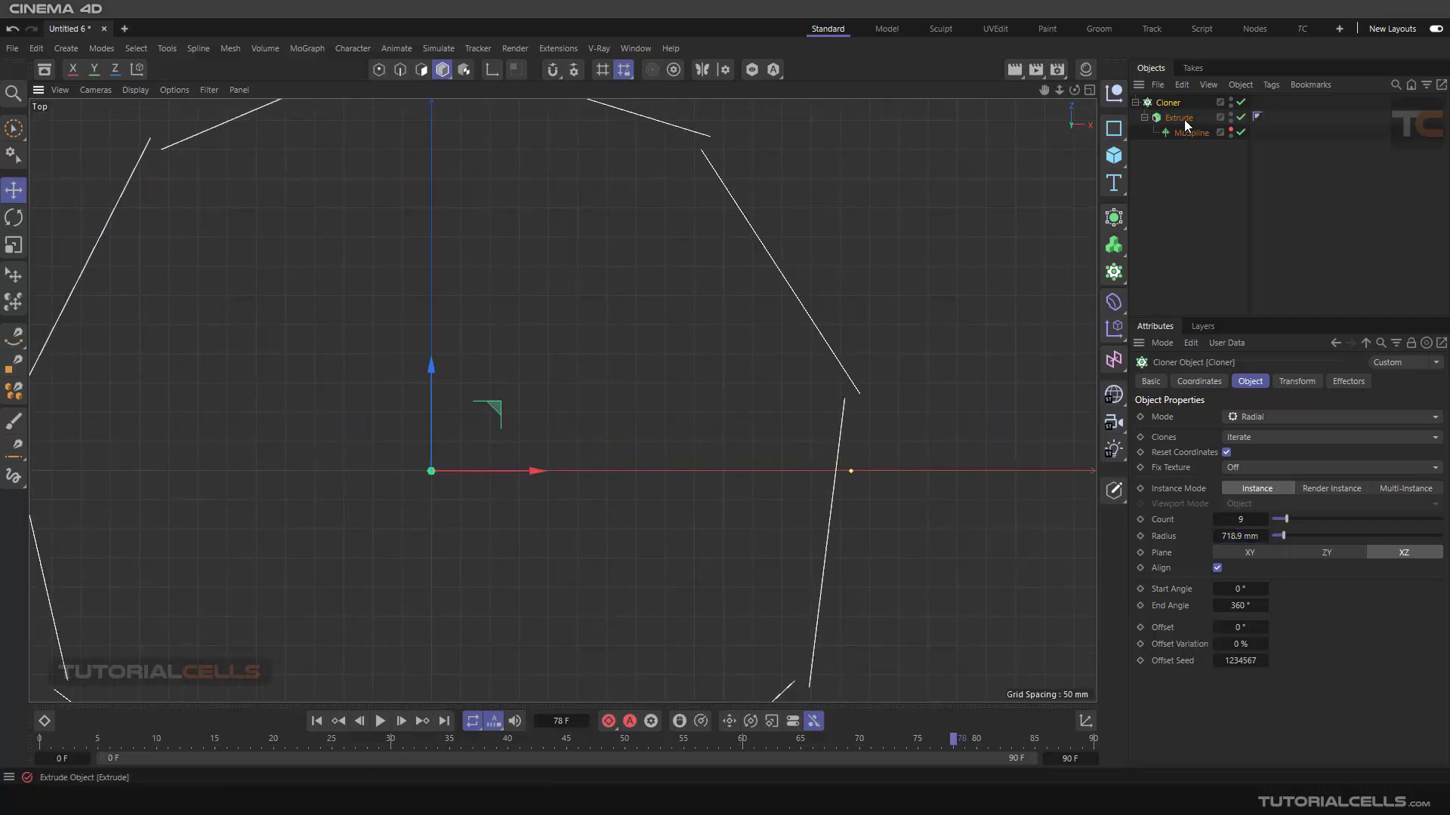
click(1294, 382)
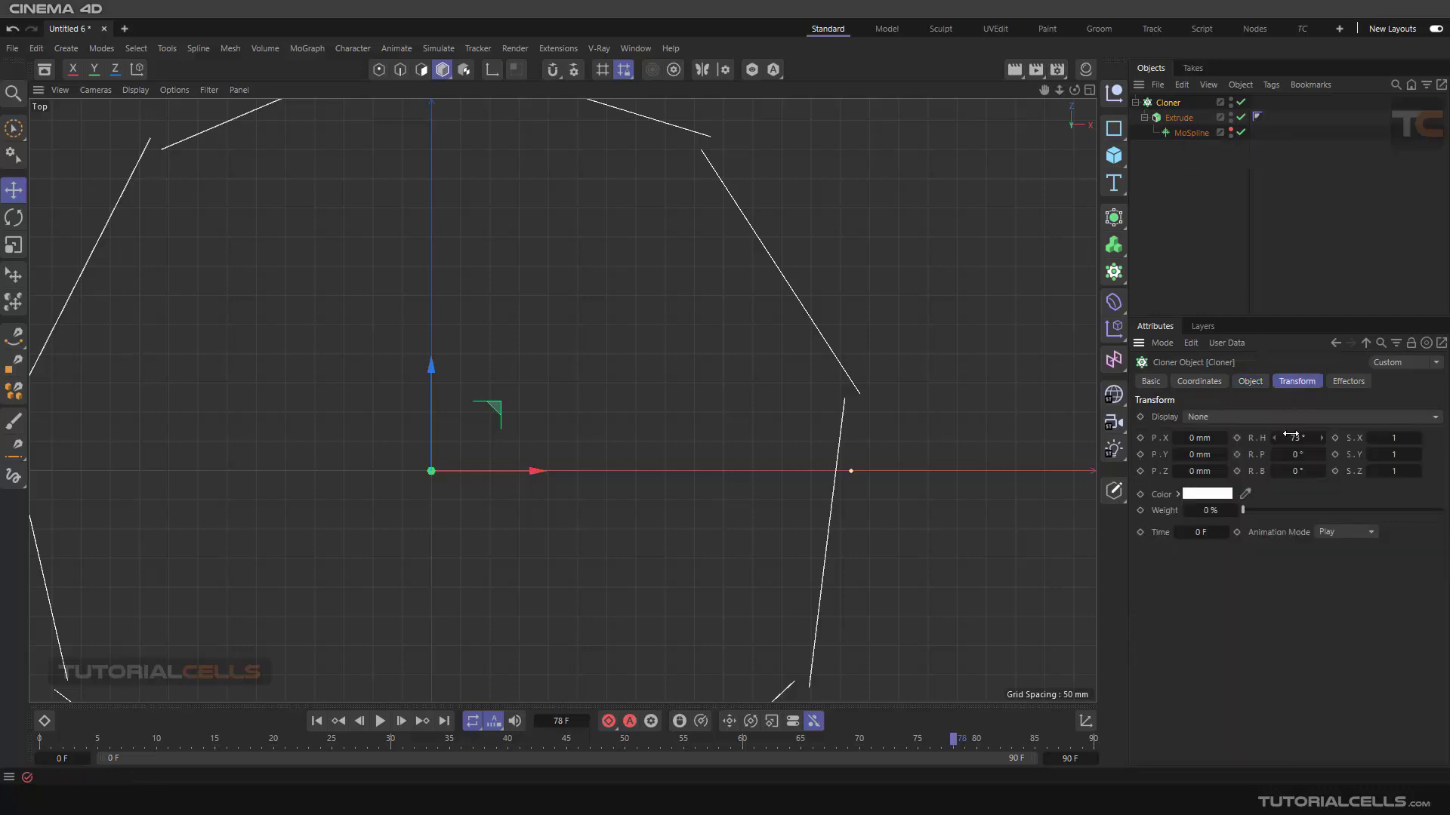
drag(1290, 436, 1287, 436)
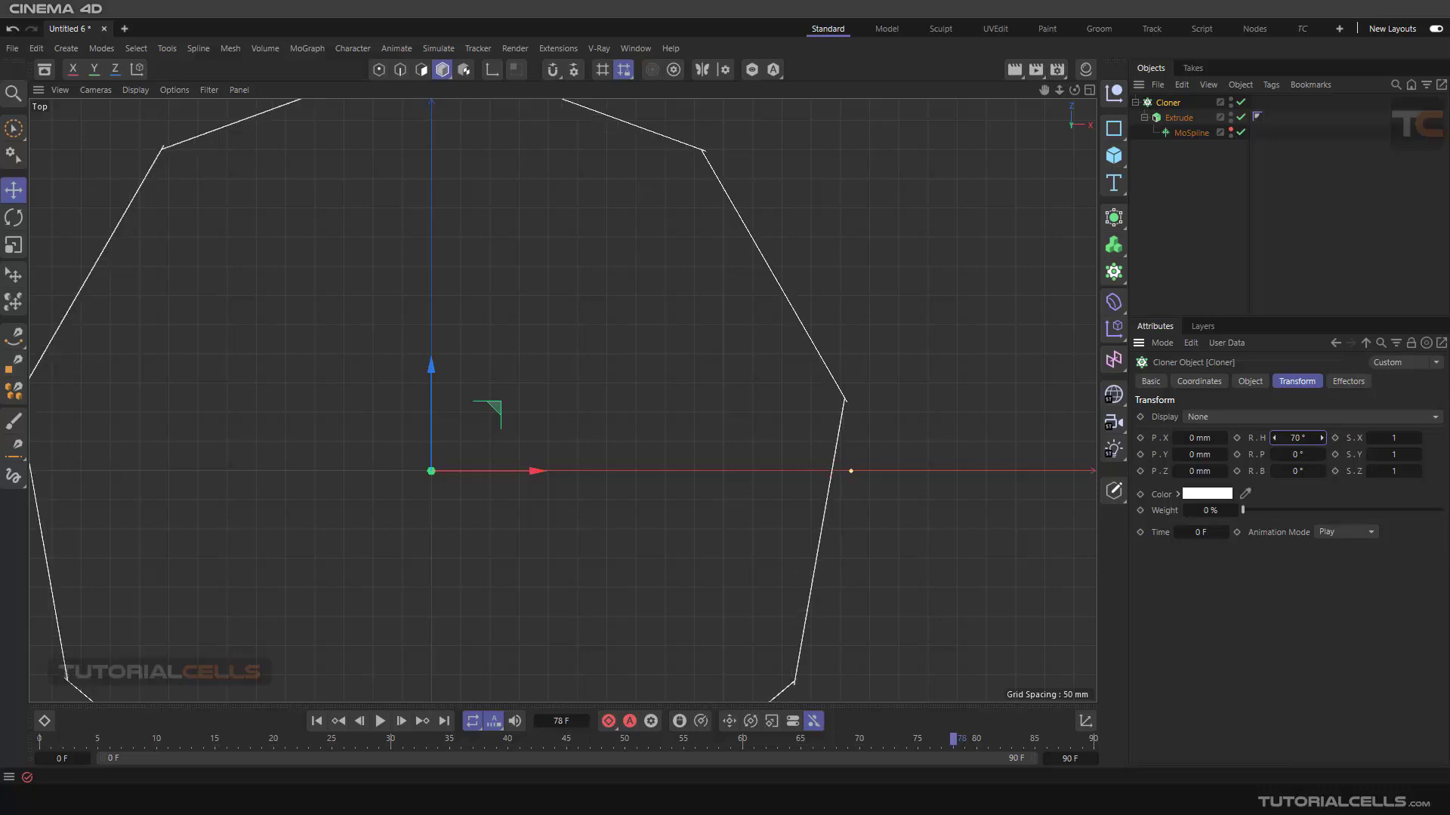
Fine-tune the Cloner's Radius at close range to tighten the corner between neighbouring panels.
click(1247, 382)
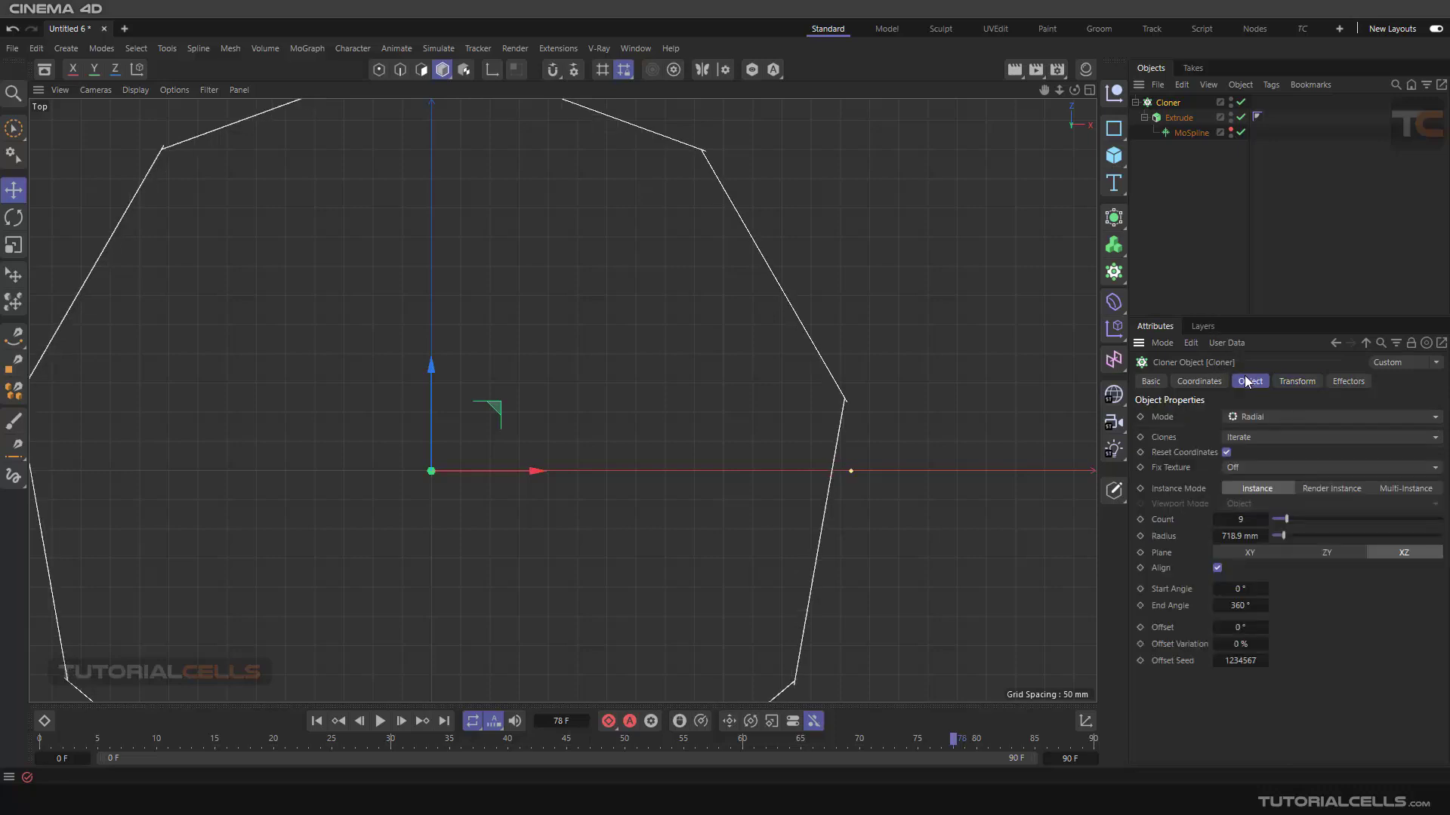
mouse_move(1236, 531)
mouse_down()
mouse_move(1258, 531)
mouse_move(1246, 535)
mouse_up()
scroll(838, 417, up, 5)
scroll(839, 419, up, 3)
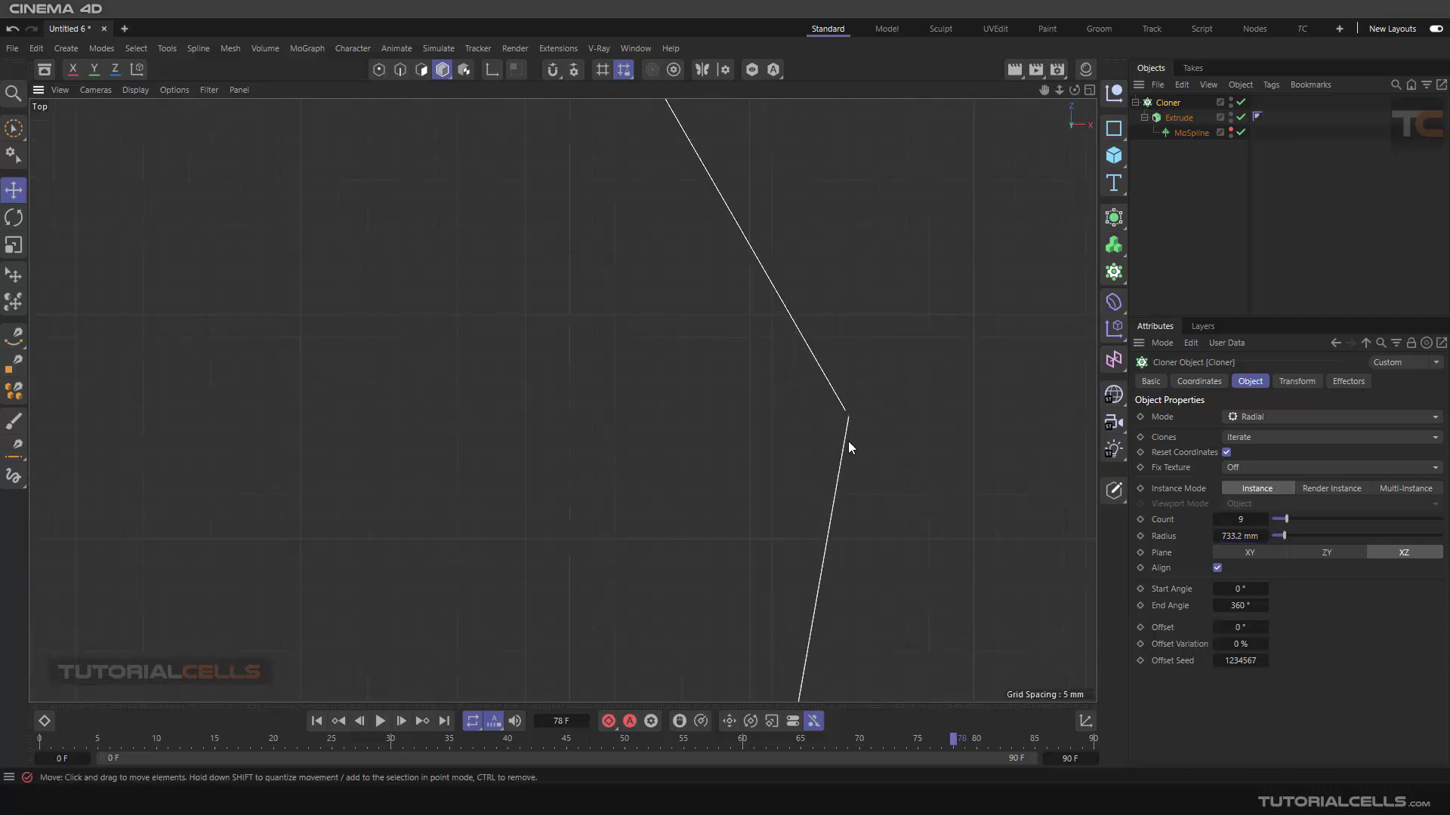
drag(1239, 535, 1238, 536)
Set the clones' heading rotation to 70.1° and examine the corners where the panels meet.
click(1296, 381)
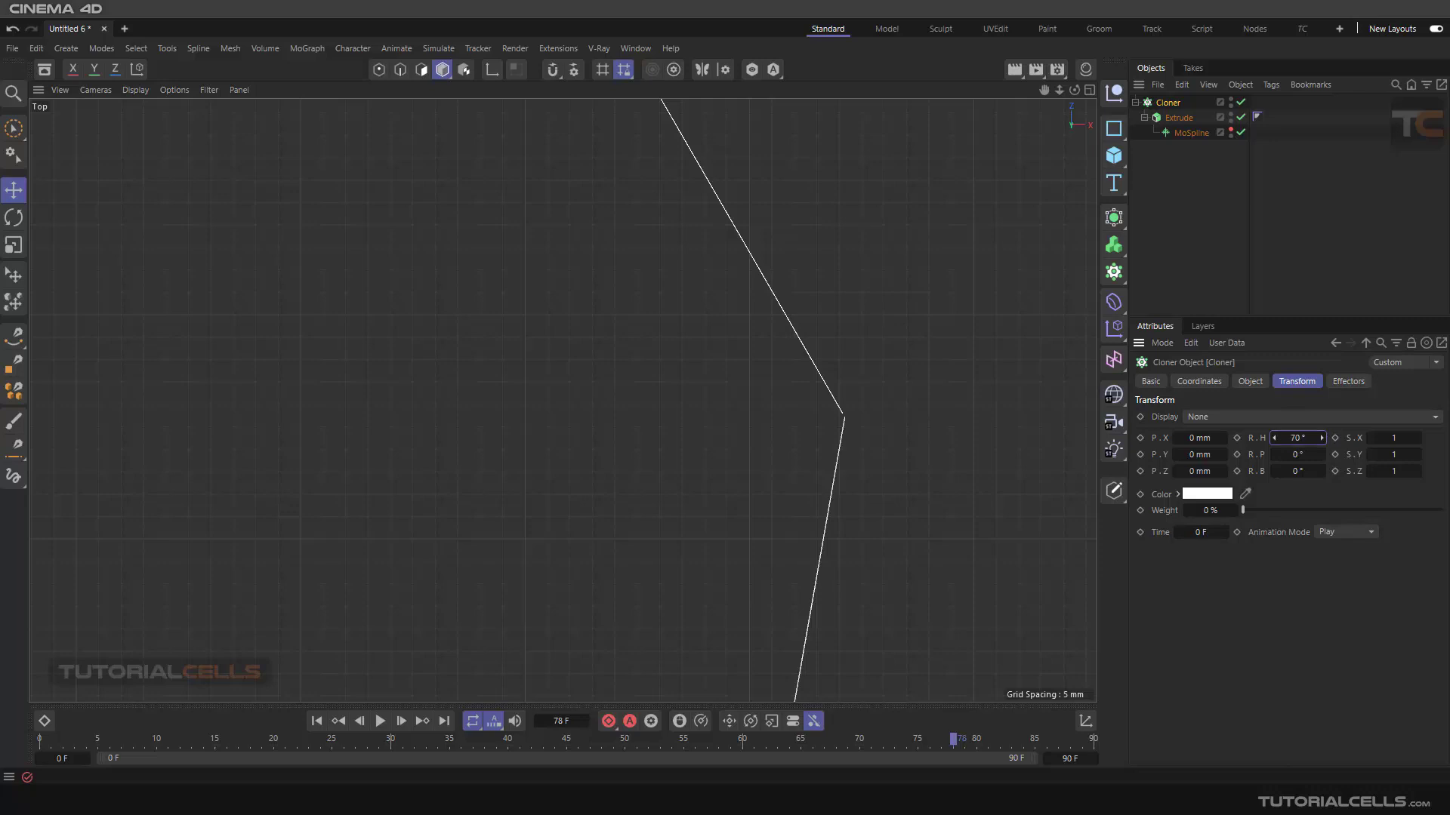
drag(1297, 437, 1297, 438)
scroll(624, 290, down, 6)
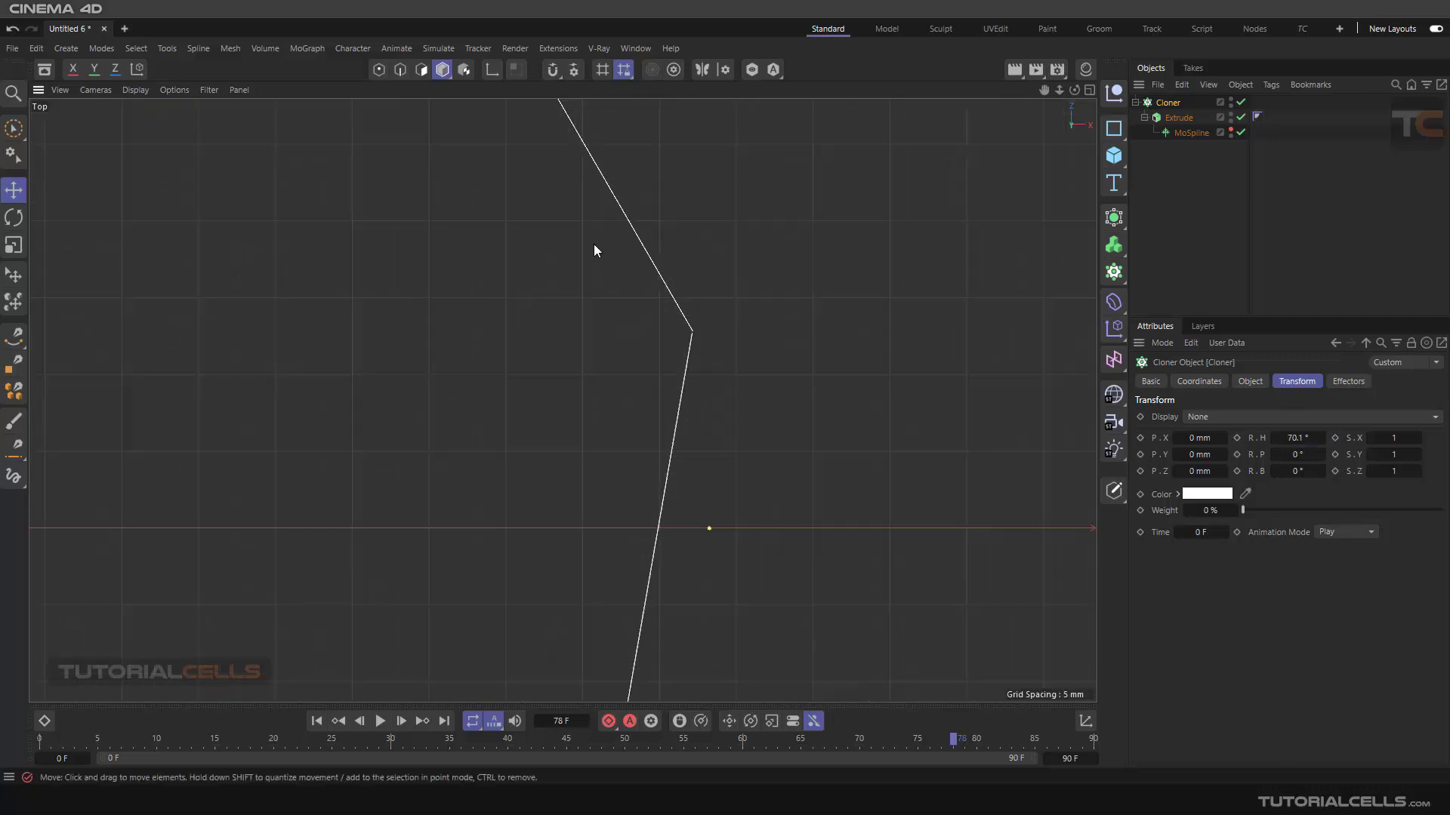
alt+middle_drag(604, 261, 758, 488)
scroll(786, 467, up, 8)
scroll(786, 467, down, 8)
scroll(654, 204, up, 4)
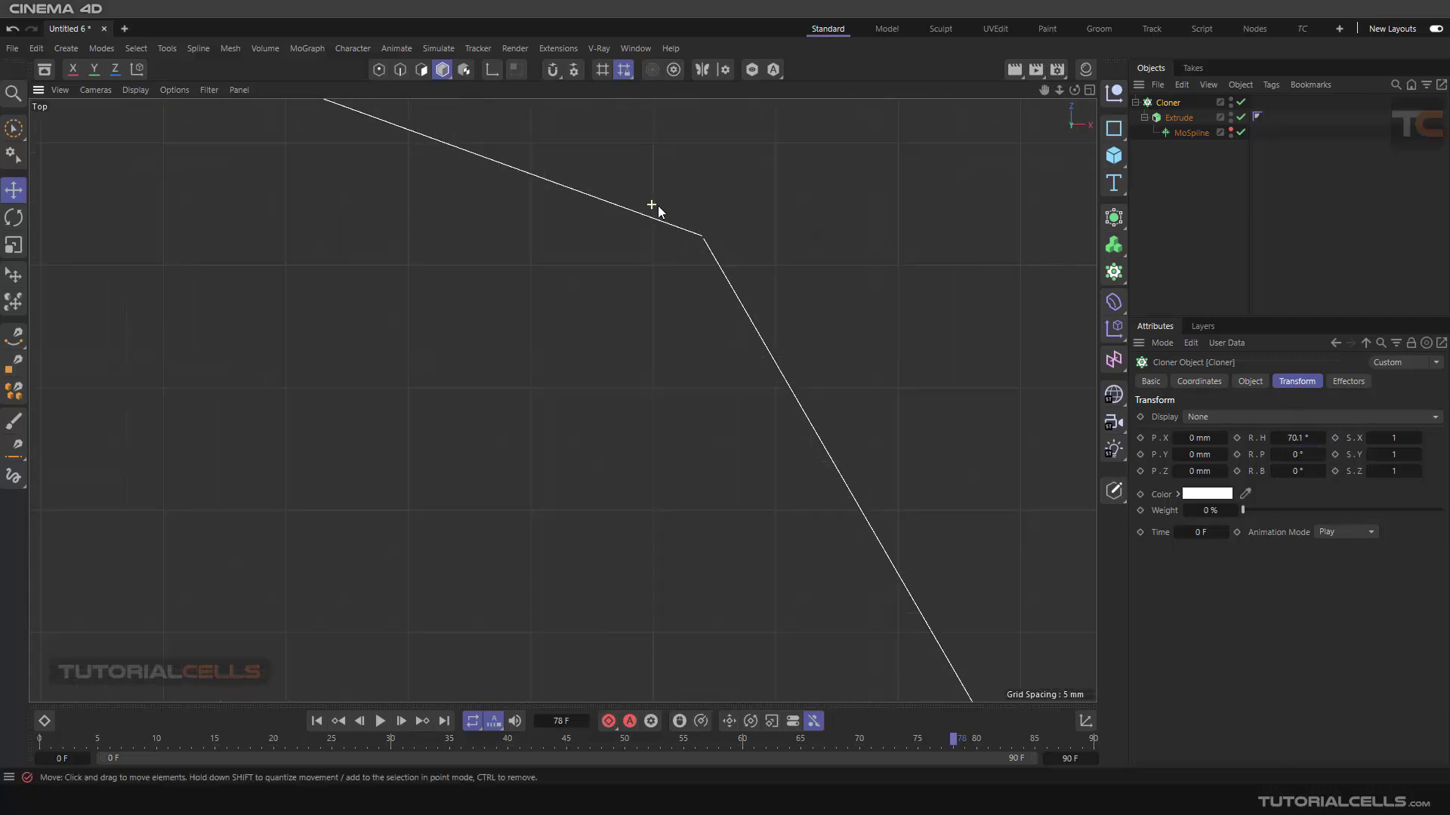
scroll(701, 240, up, 6)
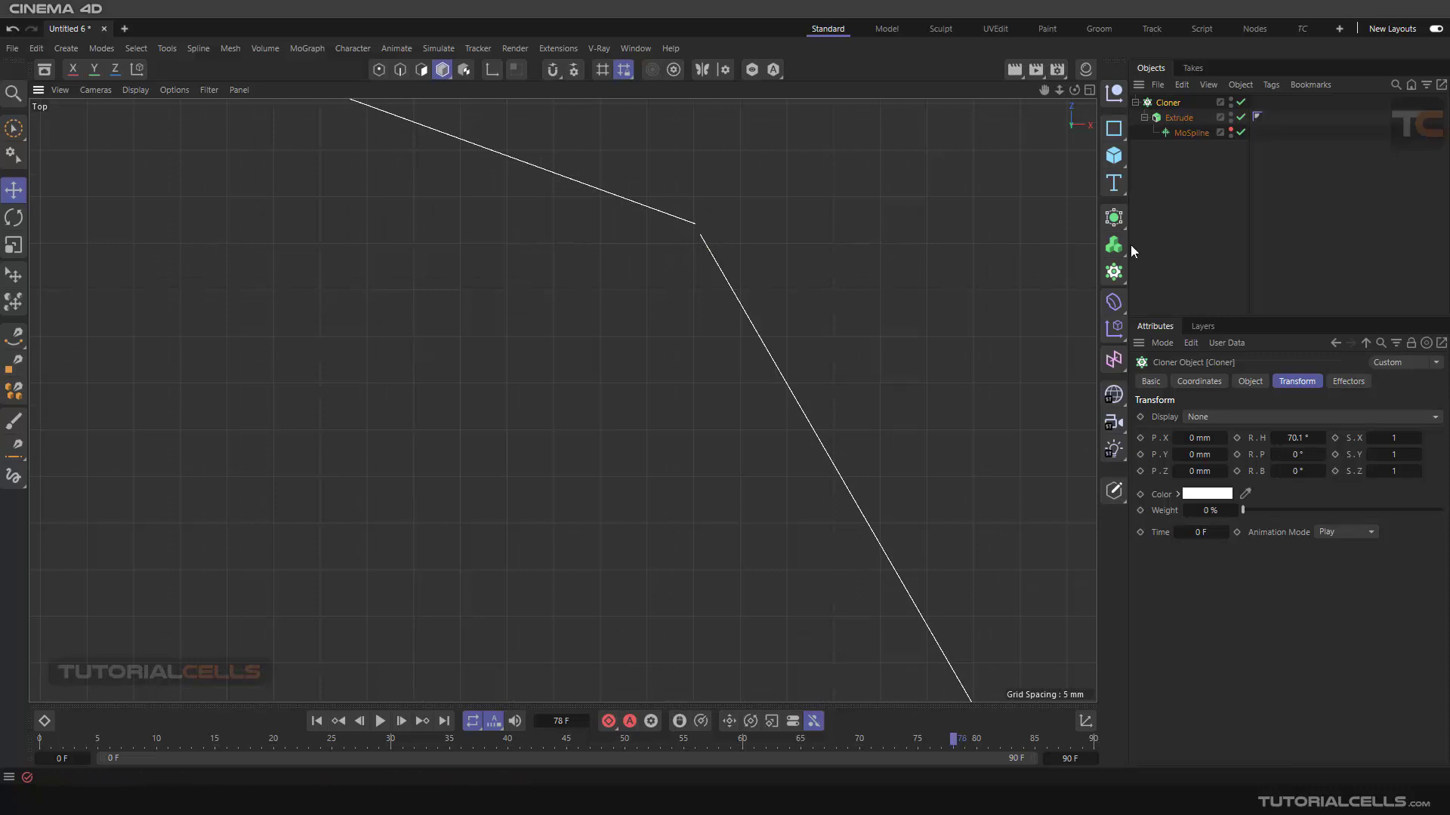
Place the Cloner inside a new Connect object and raise the weld Tolerance to 1.65 mm to close the panel corners.
click(1114, 221)
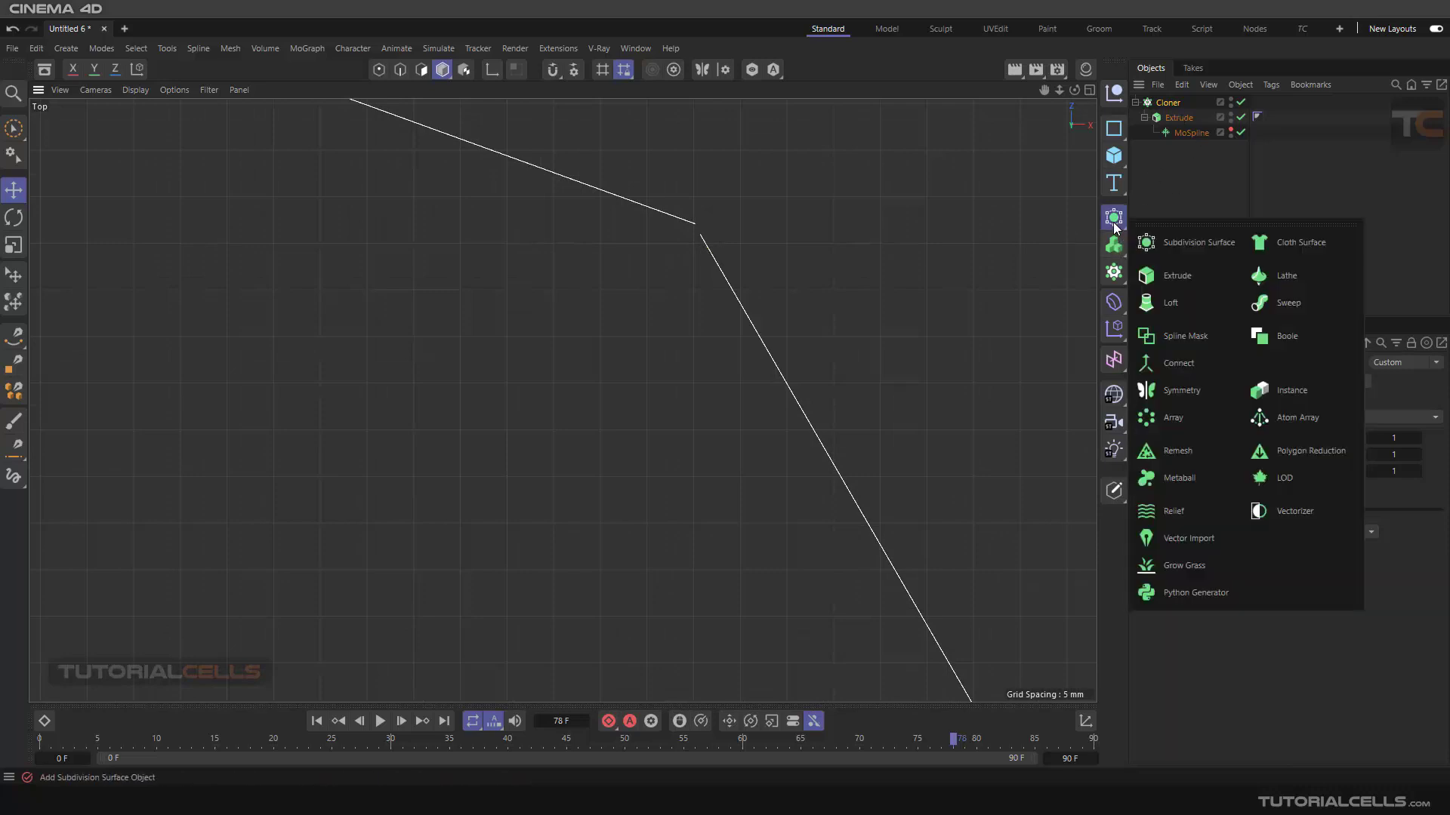
click(1167, 363)
drag(1160, 122, 1175, 108)
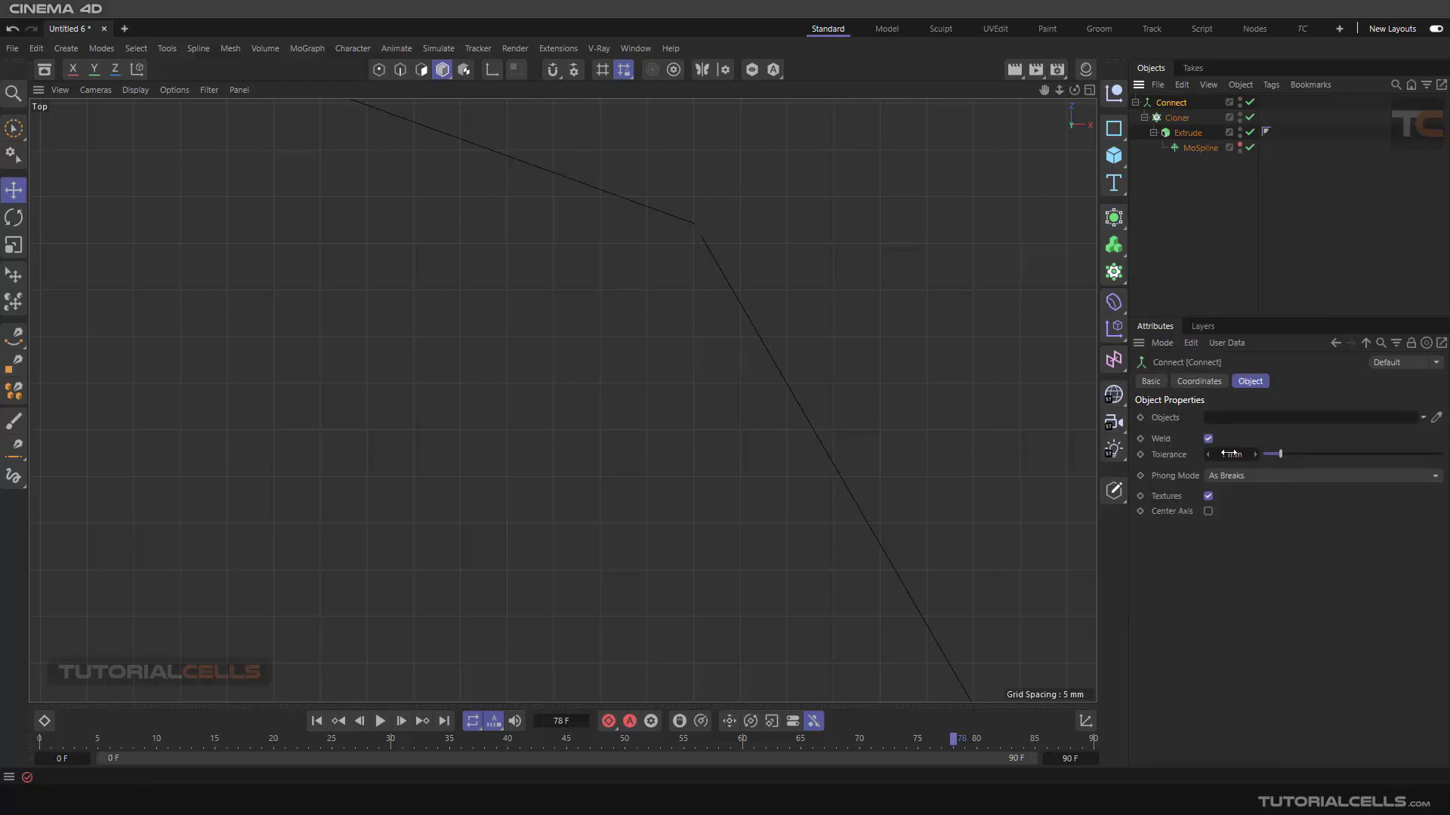
drag(1228, 454, 1253, 453)
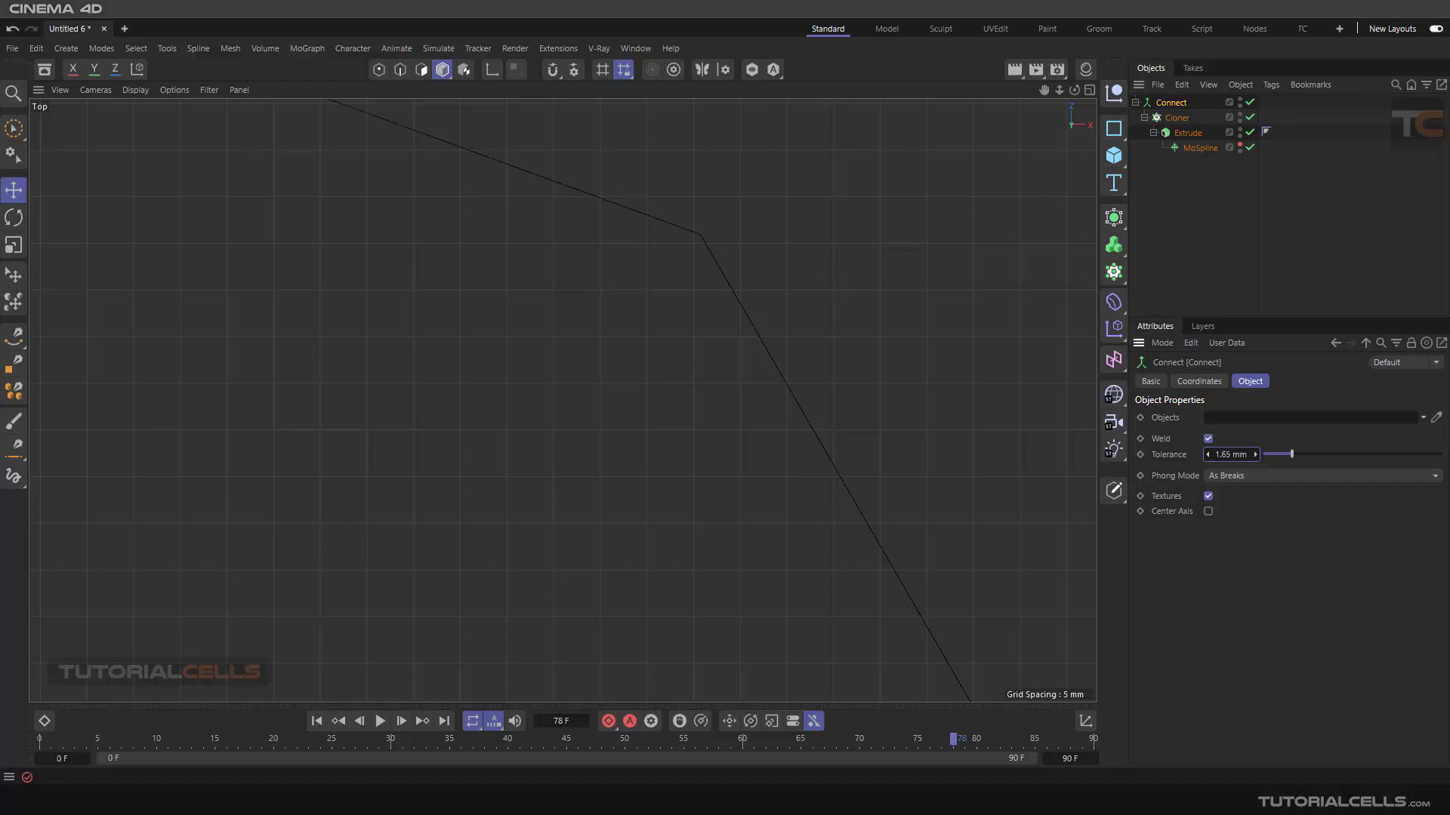
Inspect the welded form in the perspective view and play its growth from the first frame.
middle_click(719, 239)
middle_click(375, 265)
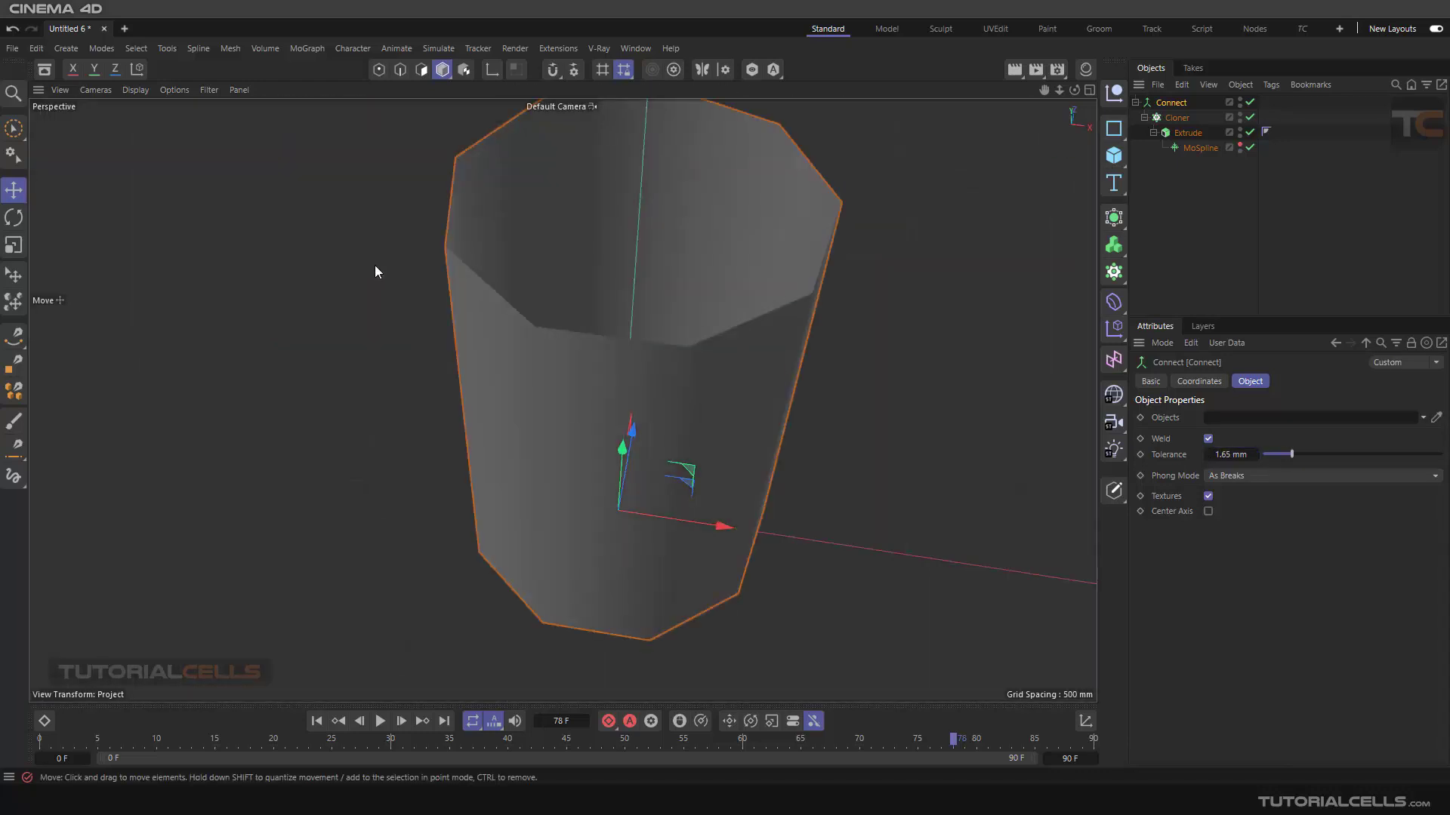
alt+drag(705, 456, 693, 400)
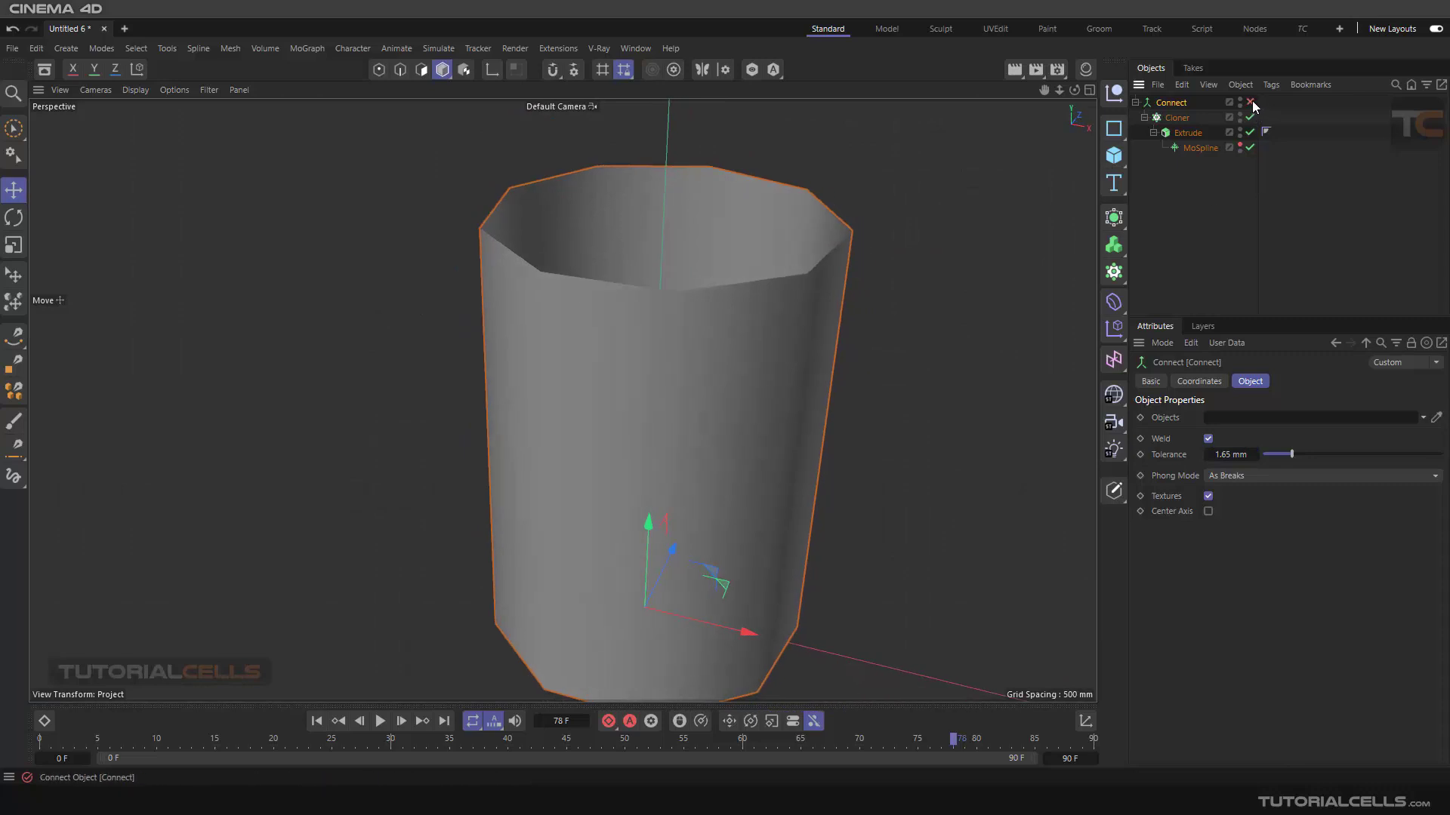
scroll(808, 332, down, 4)
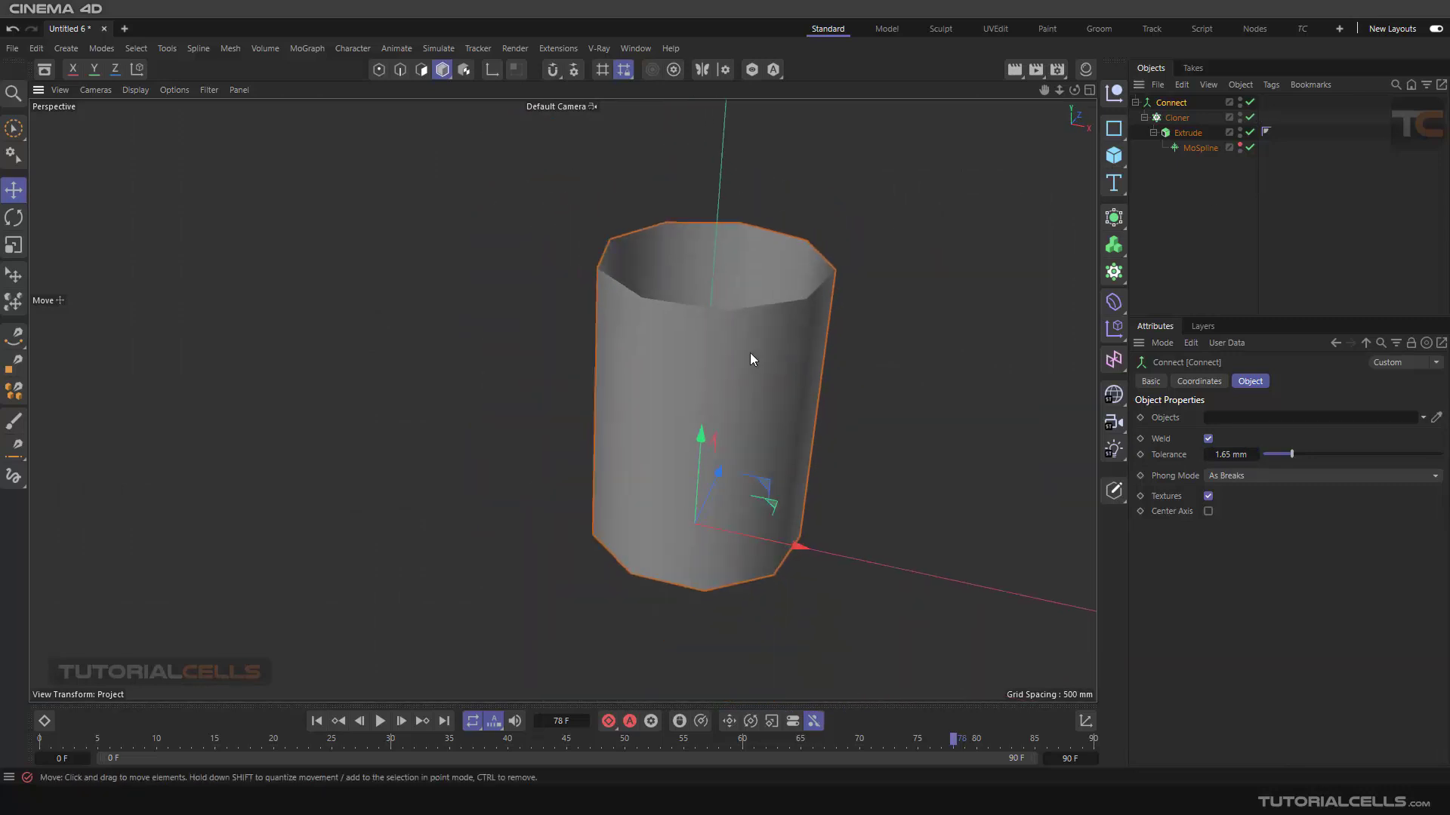
alt+middle_drag(761, 384, 731, 380)
click(317, 721)
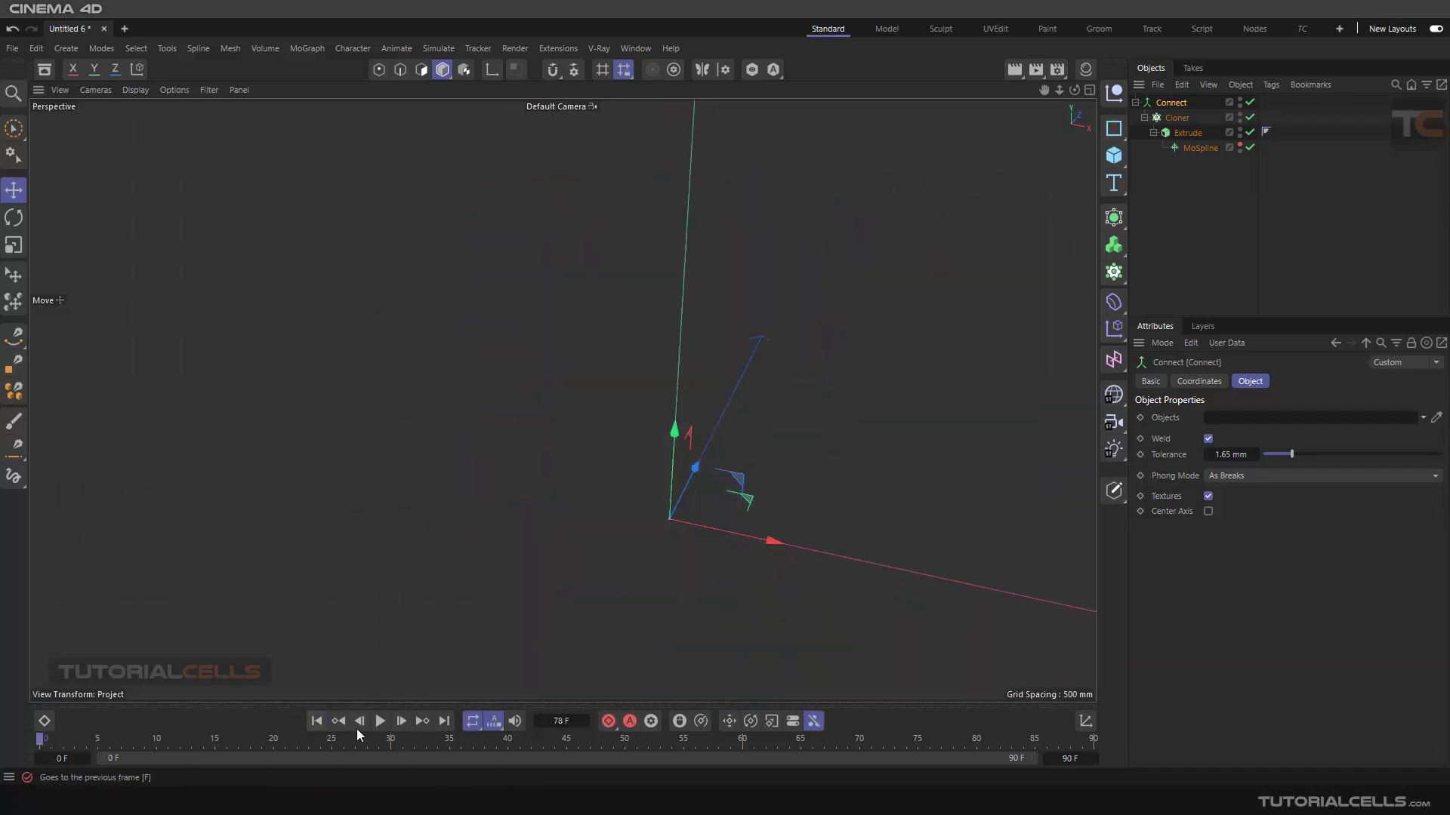
click(380, 721)
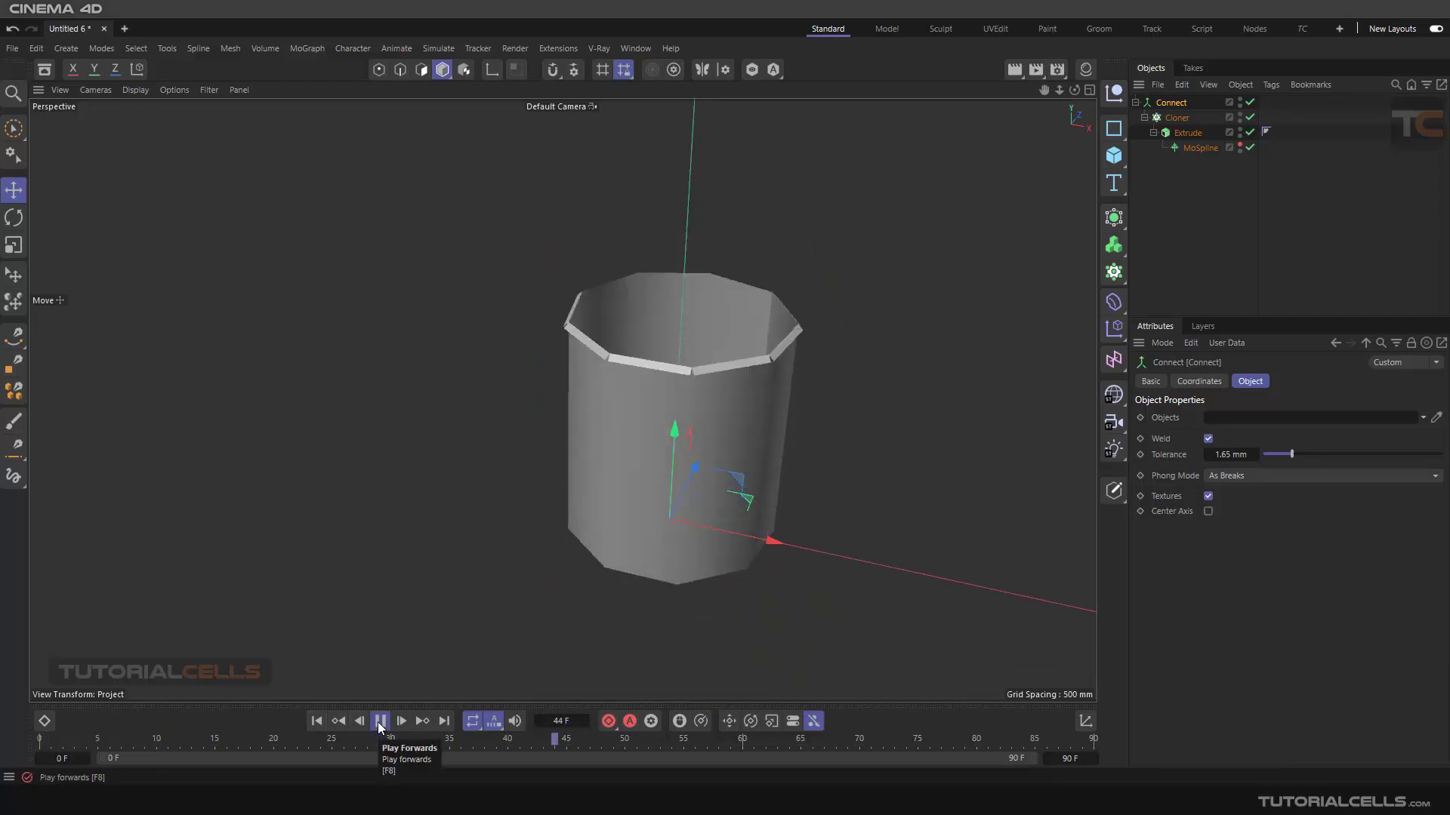
click(381, 721)
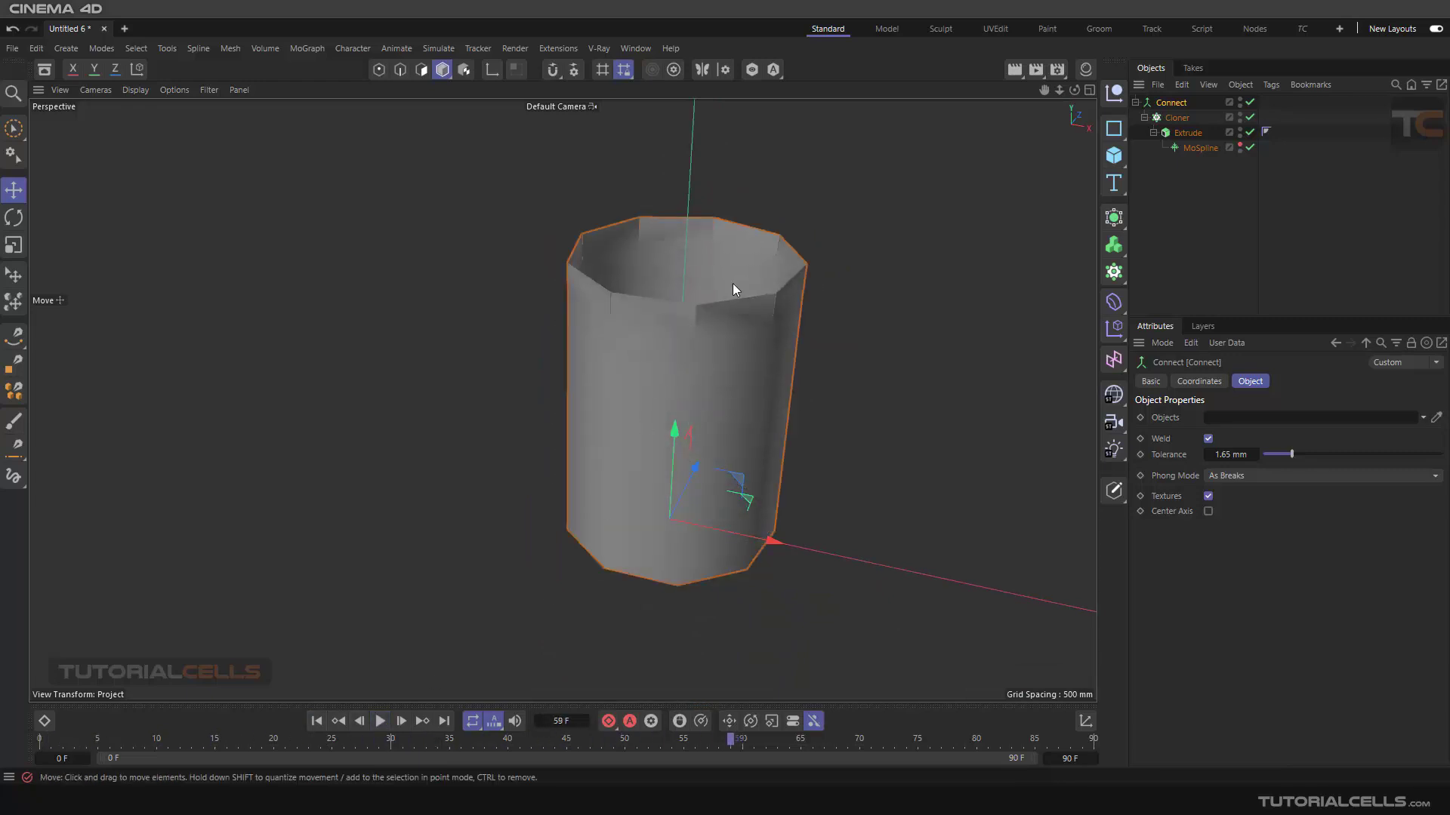
Set the MoSpline's Default Movement to 237.1 mm and play the animation to check the taller growth.
scroll(733, 288, up, 3)
click(1189, 149)
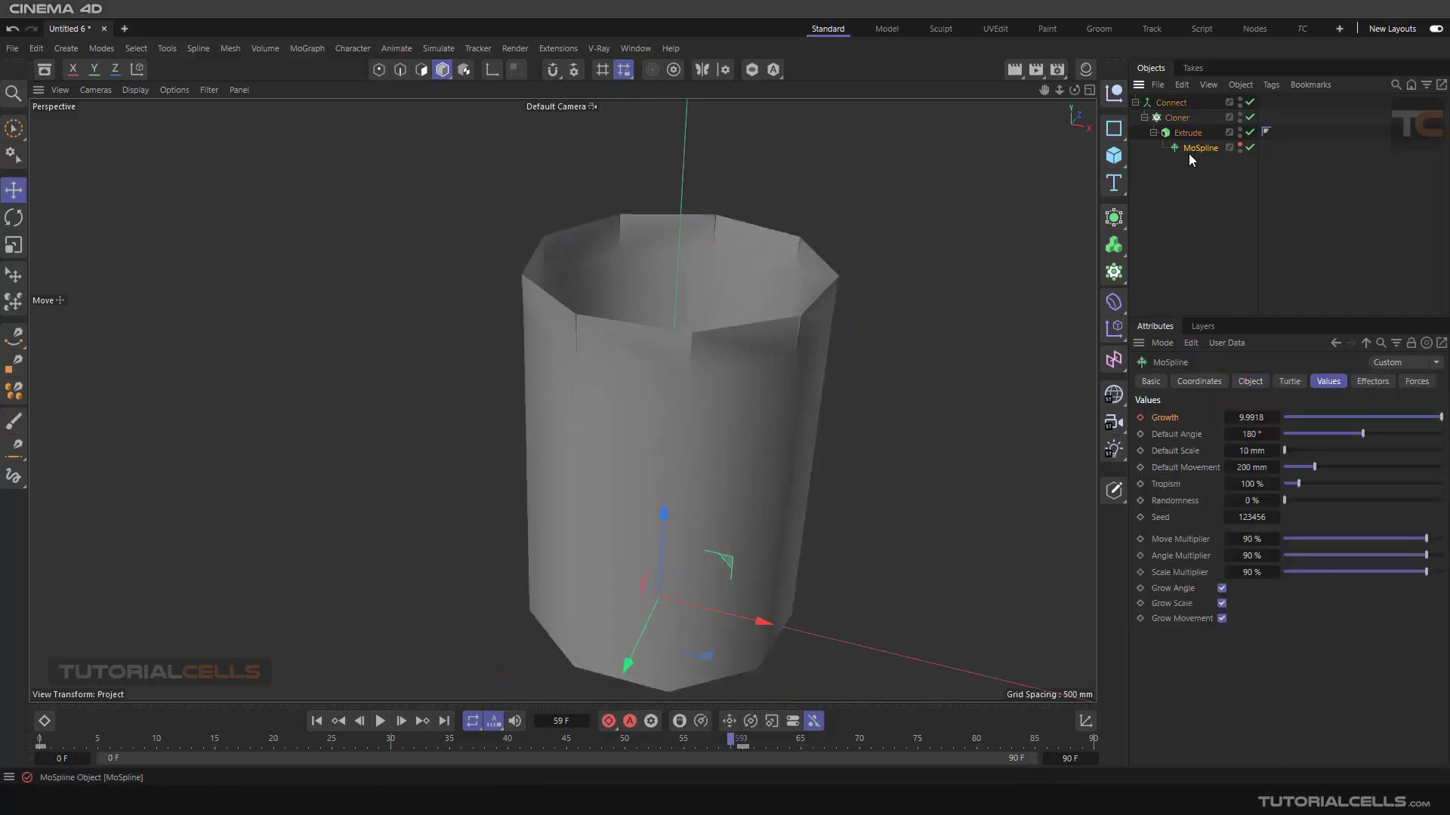
click(1250, 417)
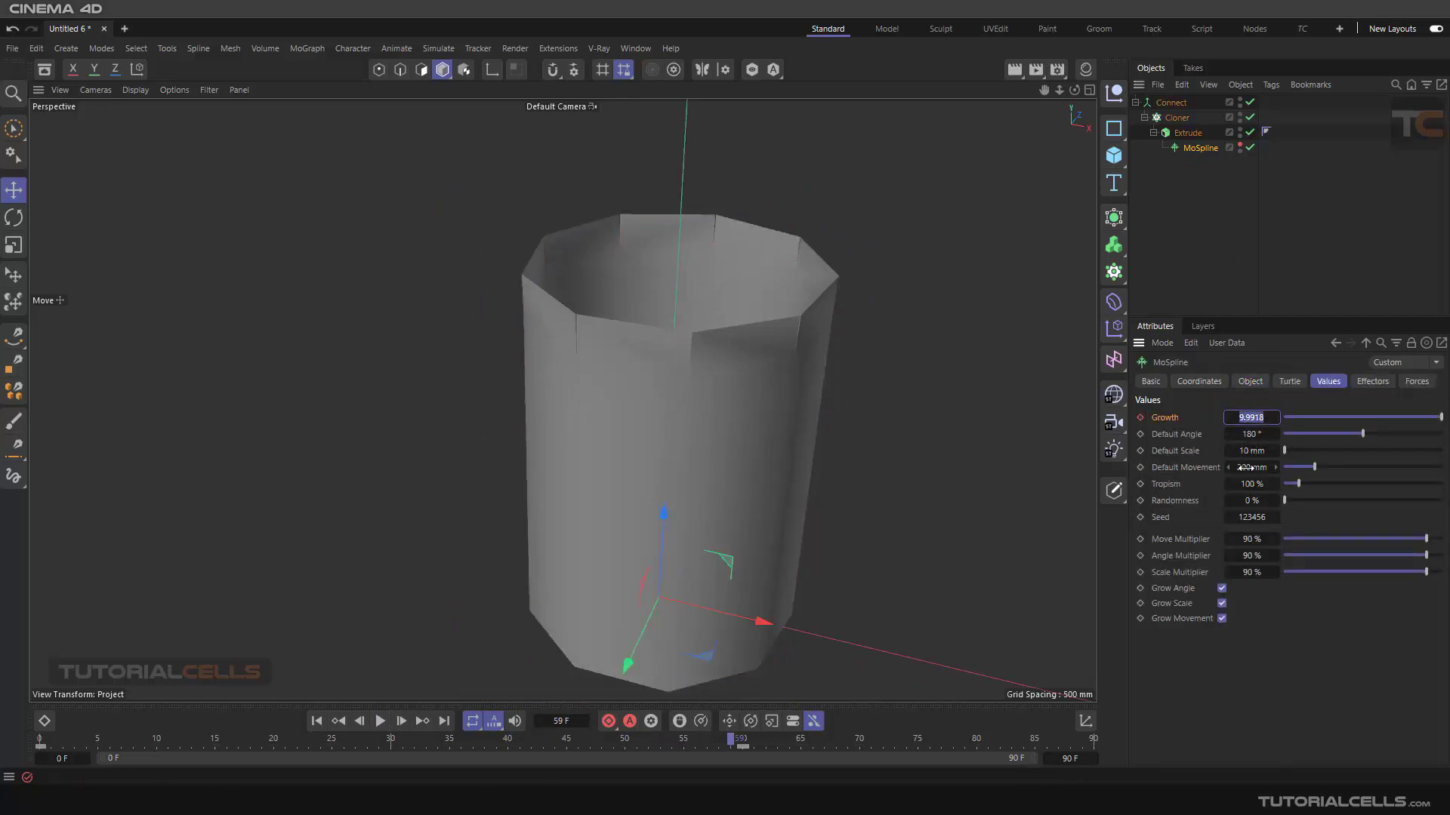
drag(1246, 468, 1274, 468)
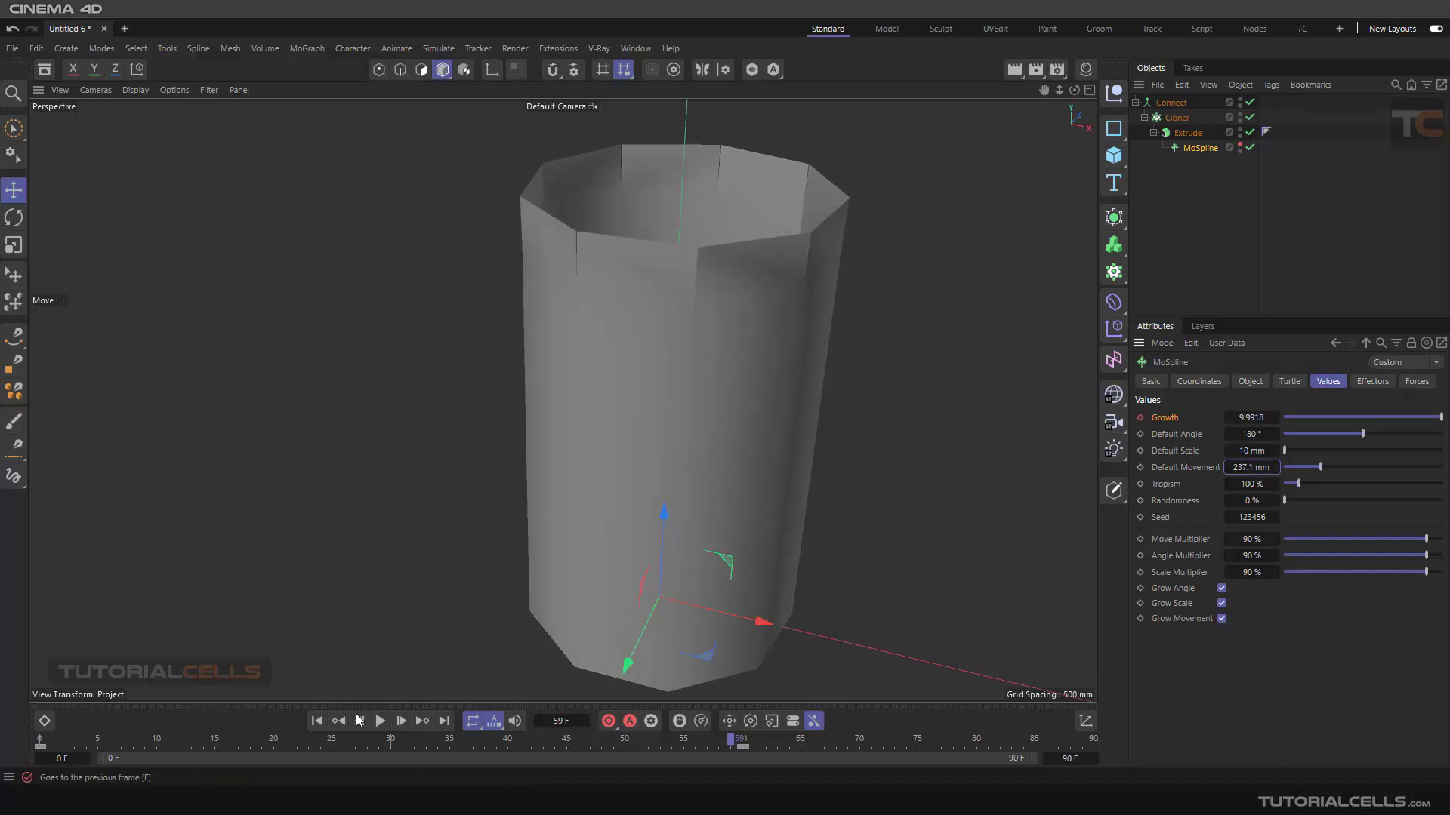
click(381, 721)
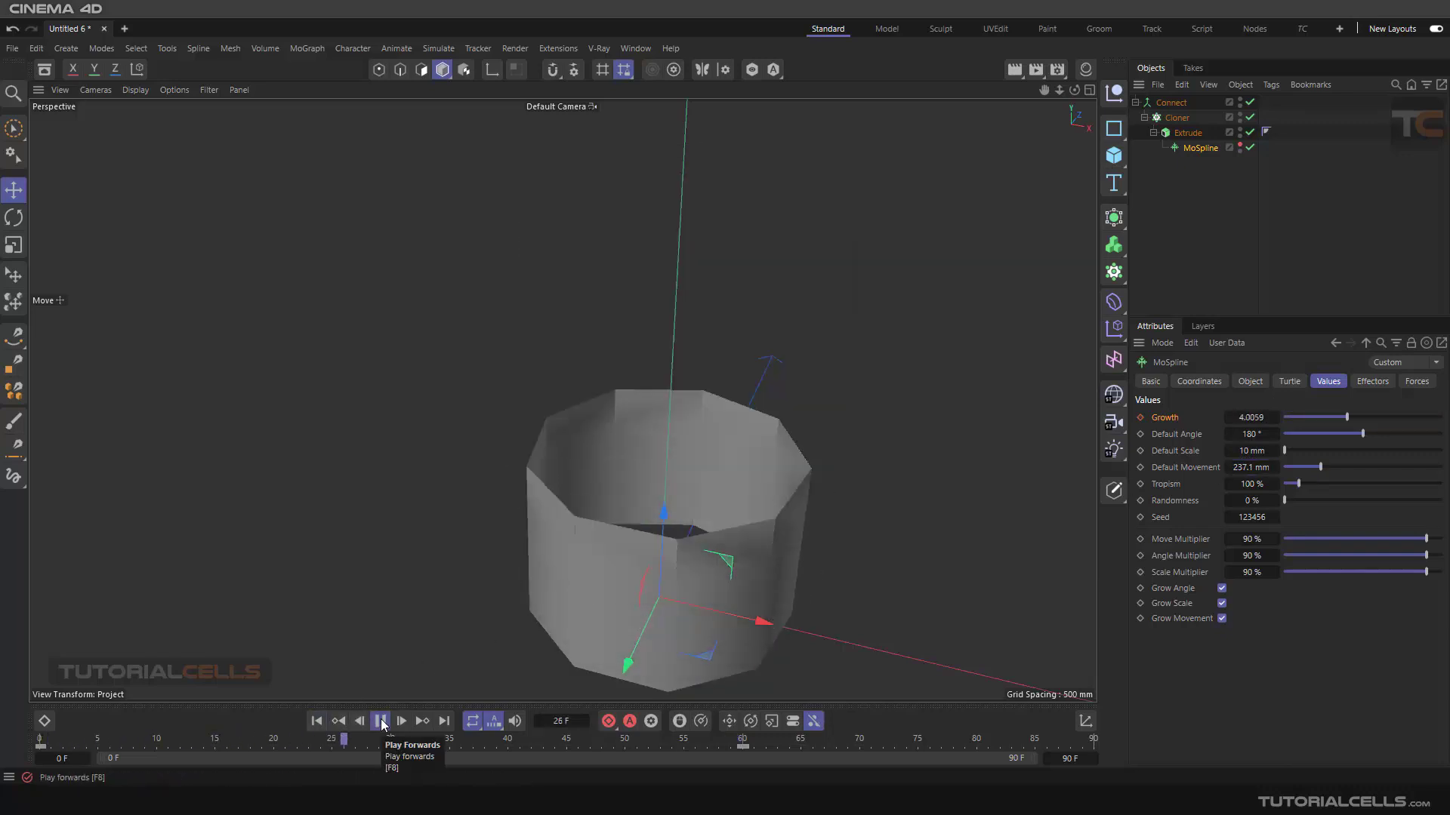
click(381, 721)
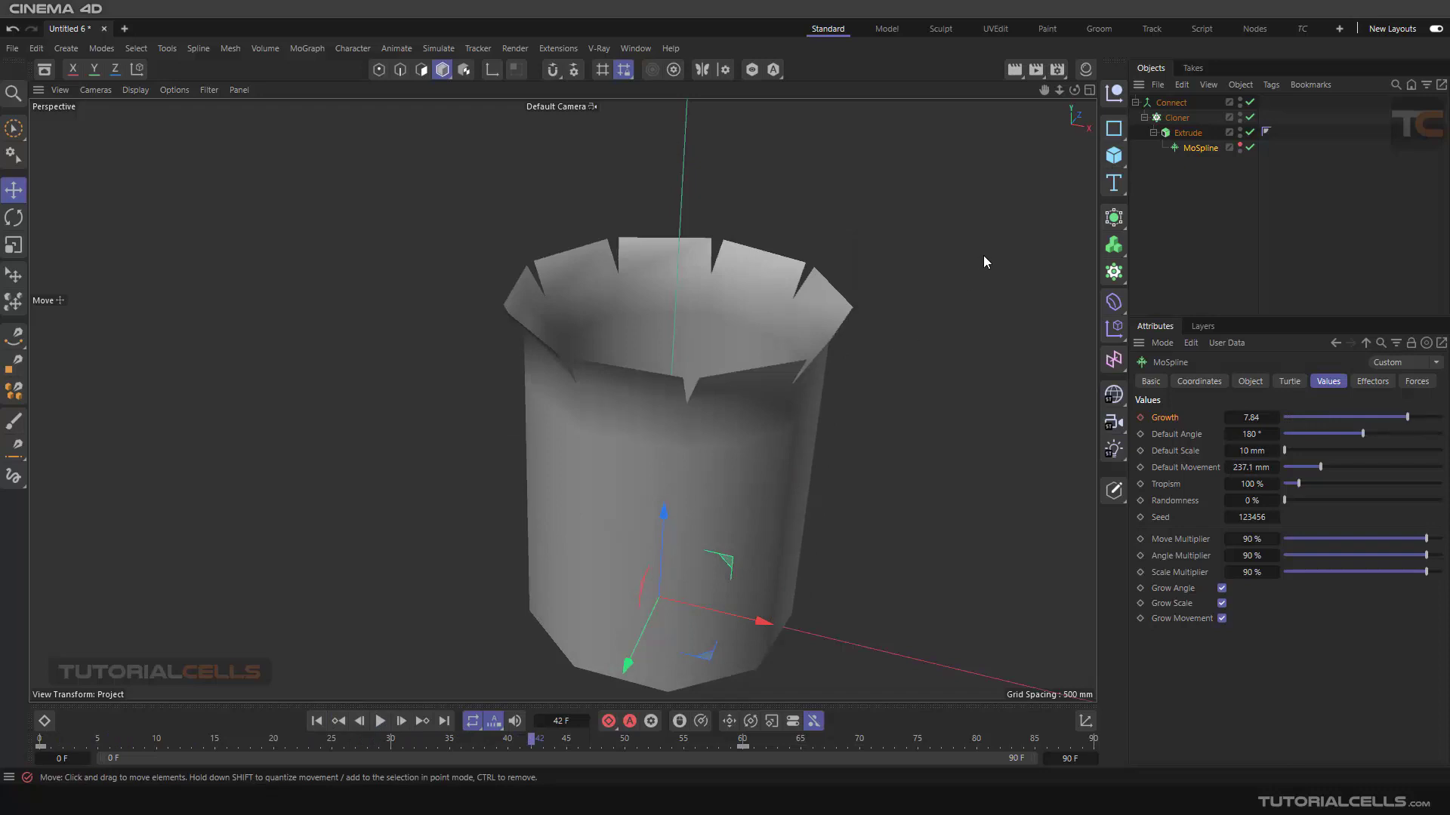
Add a Random effector to the Cloner, with Position disabled and Time Offset set to 10 F.
click(1176, 118)
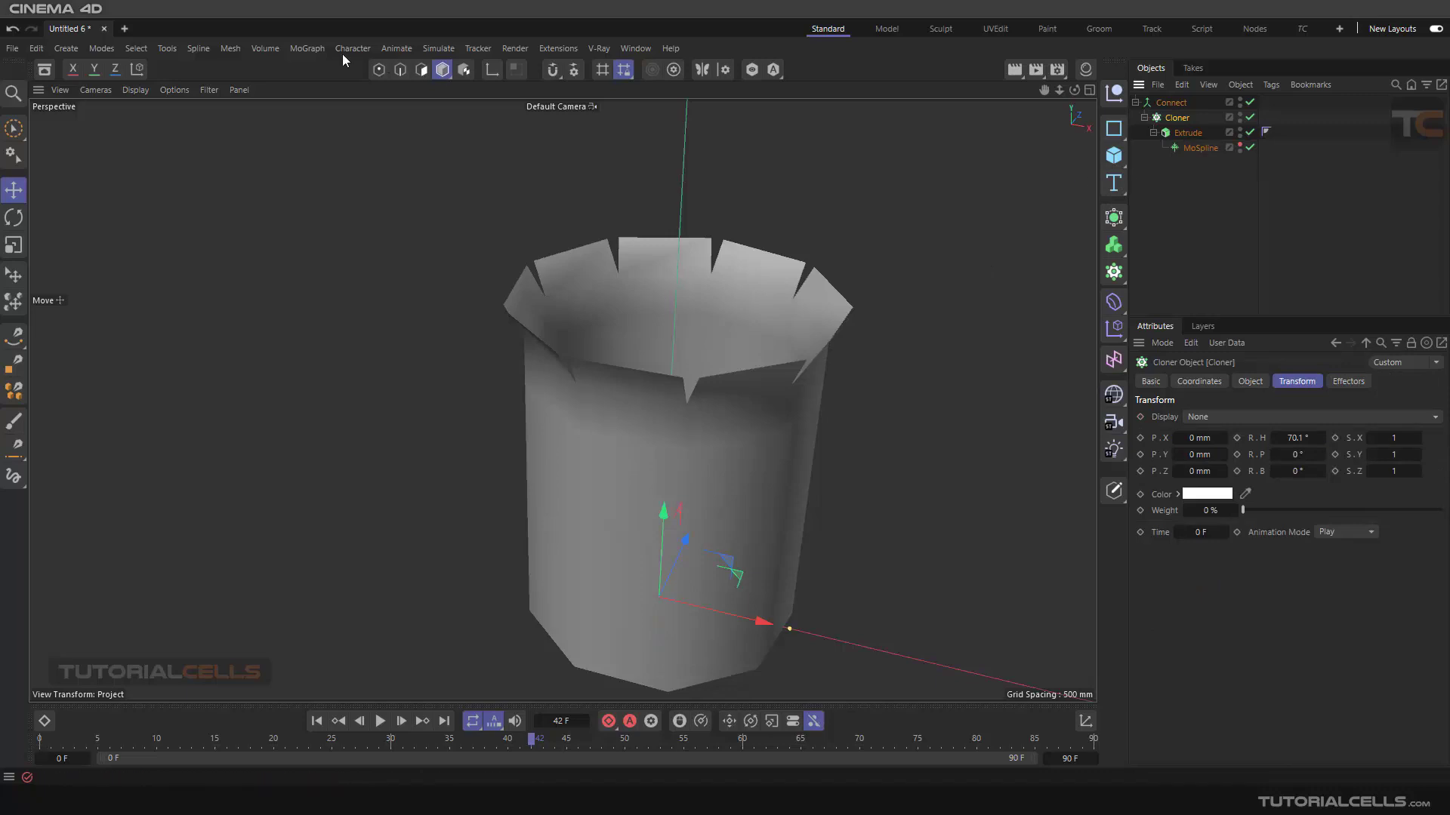
click(313, 48)
mouse_move(376, 78)
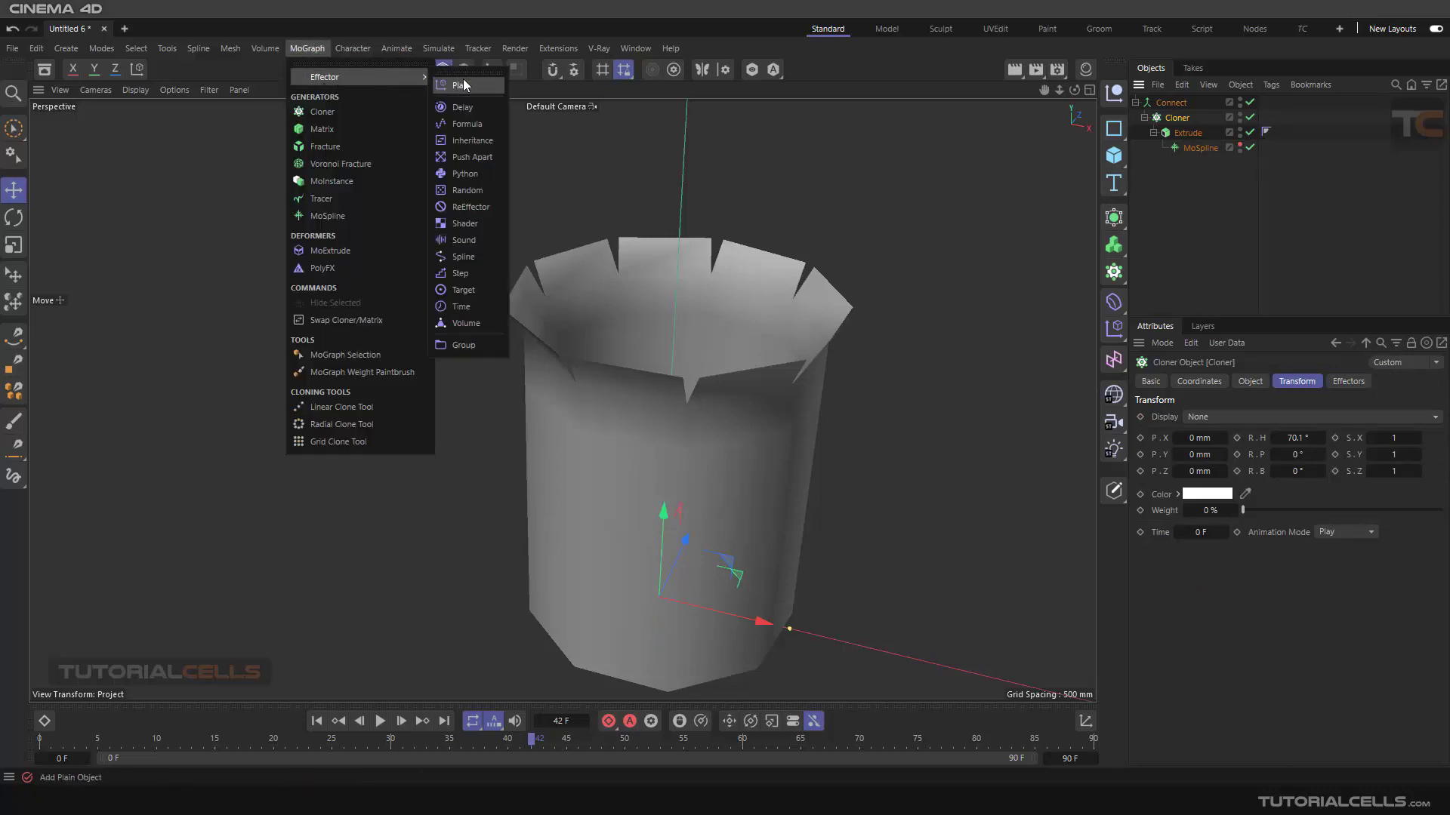
click(482, 190)
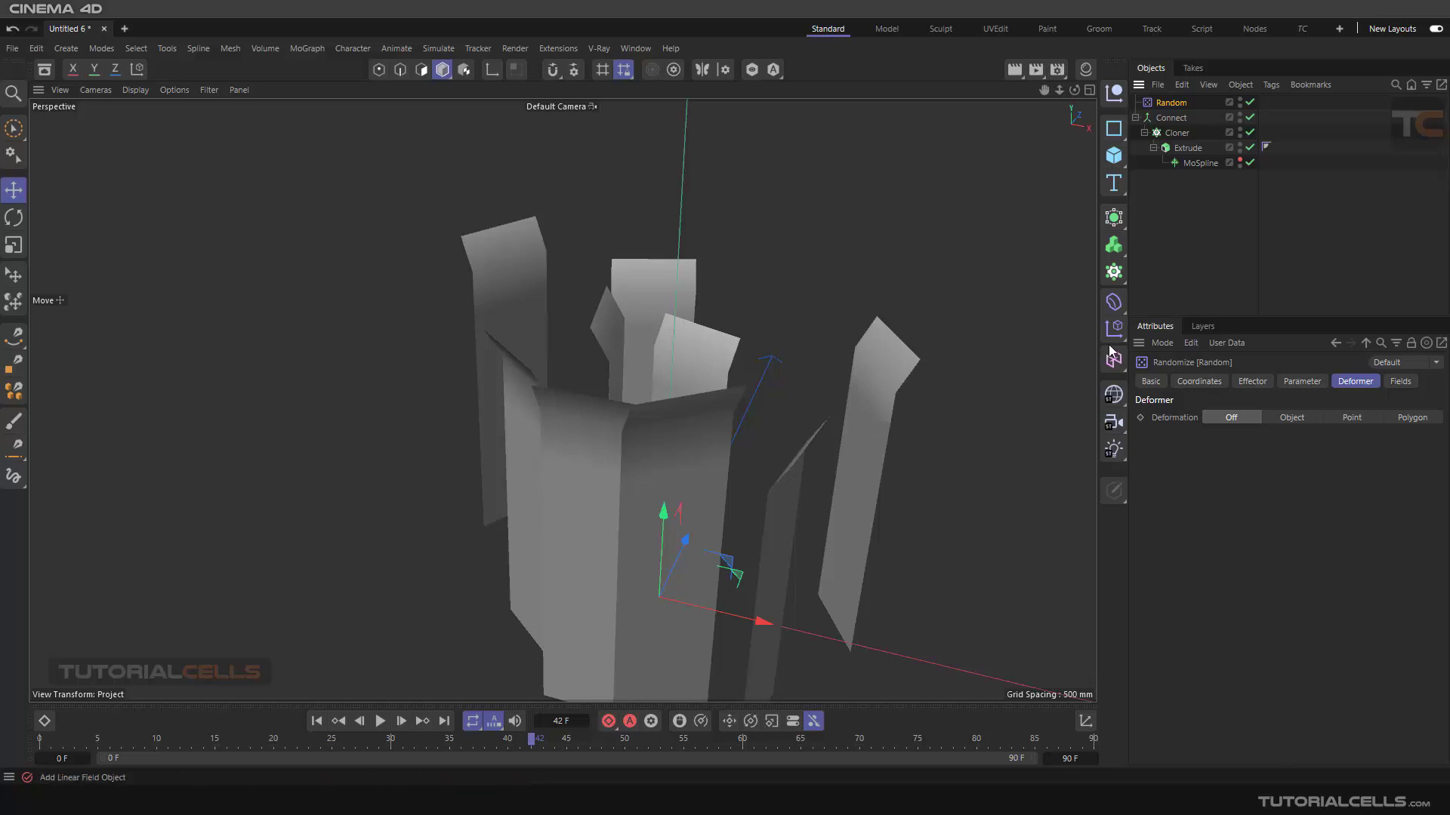
click(1300, 381)
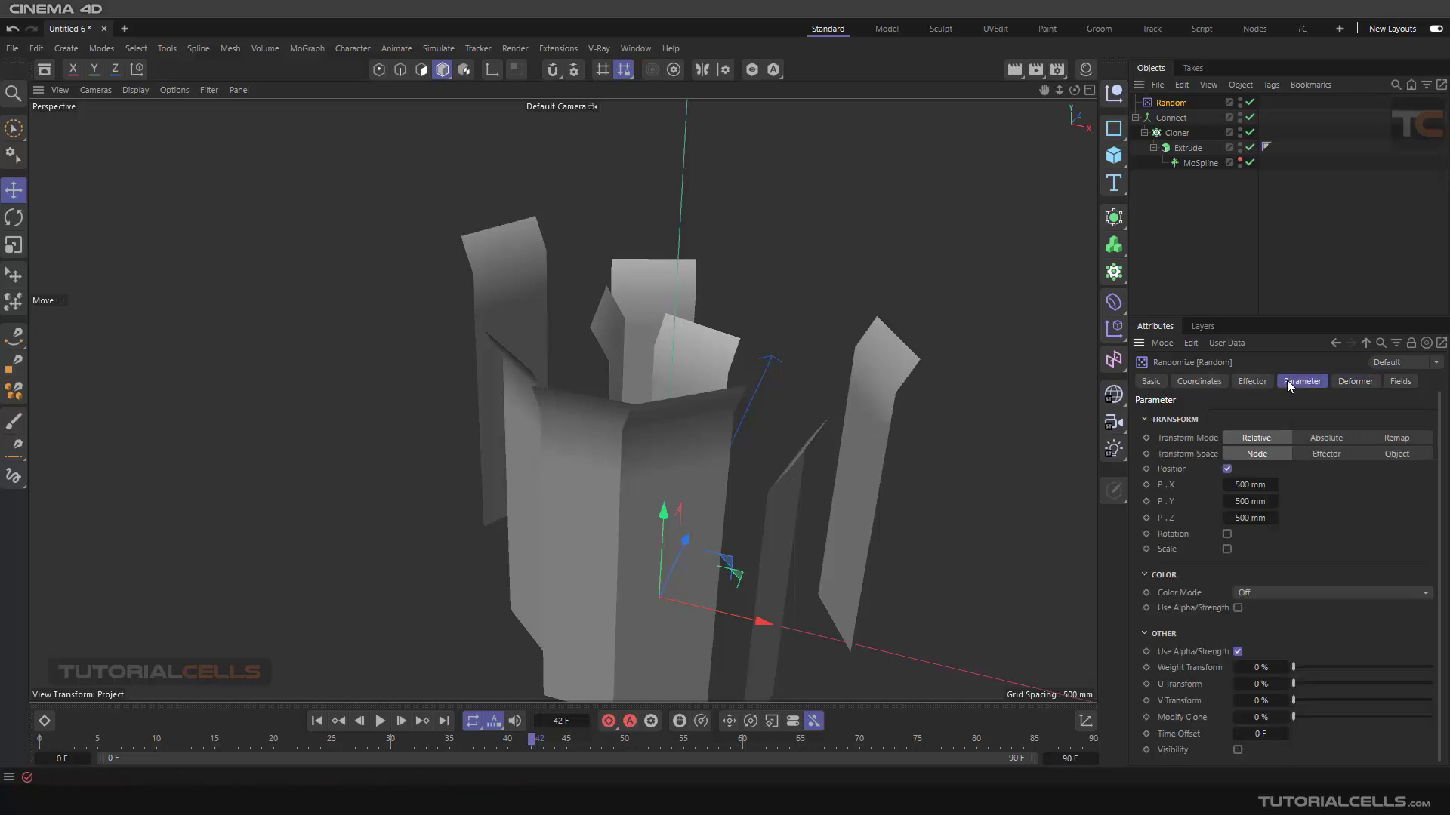
click(1225, 471)
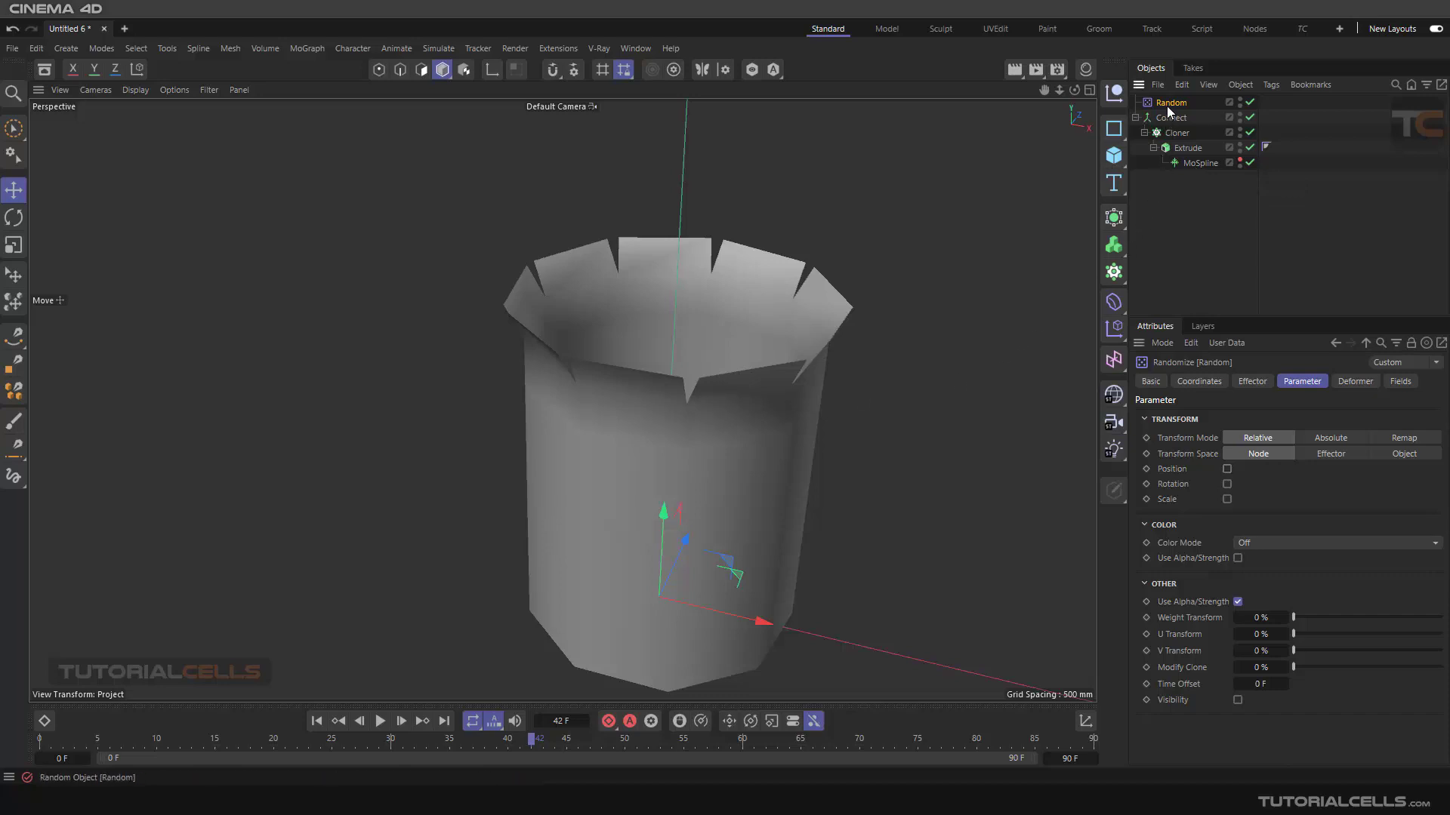
drag(1240, 681, 1259, 682)
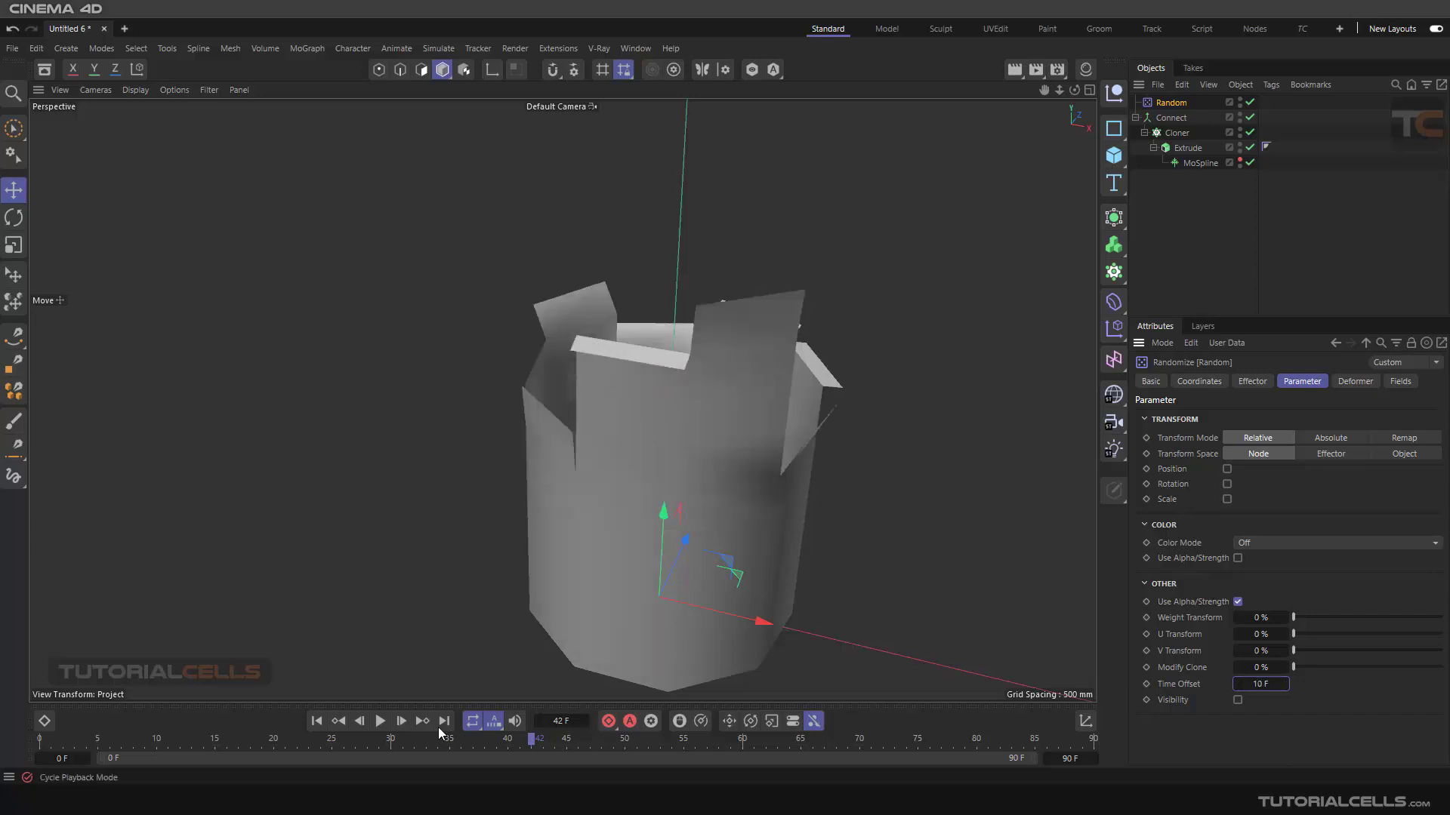
Play the animation from the first frame and examine how the panels grow at different times.
click(316, 721)
click(380, 721)
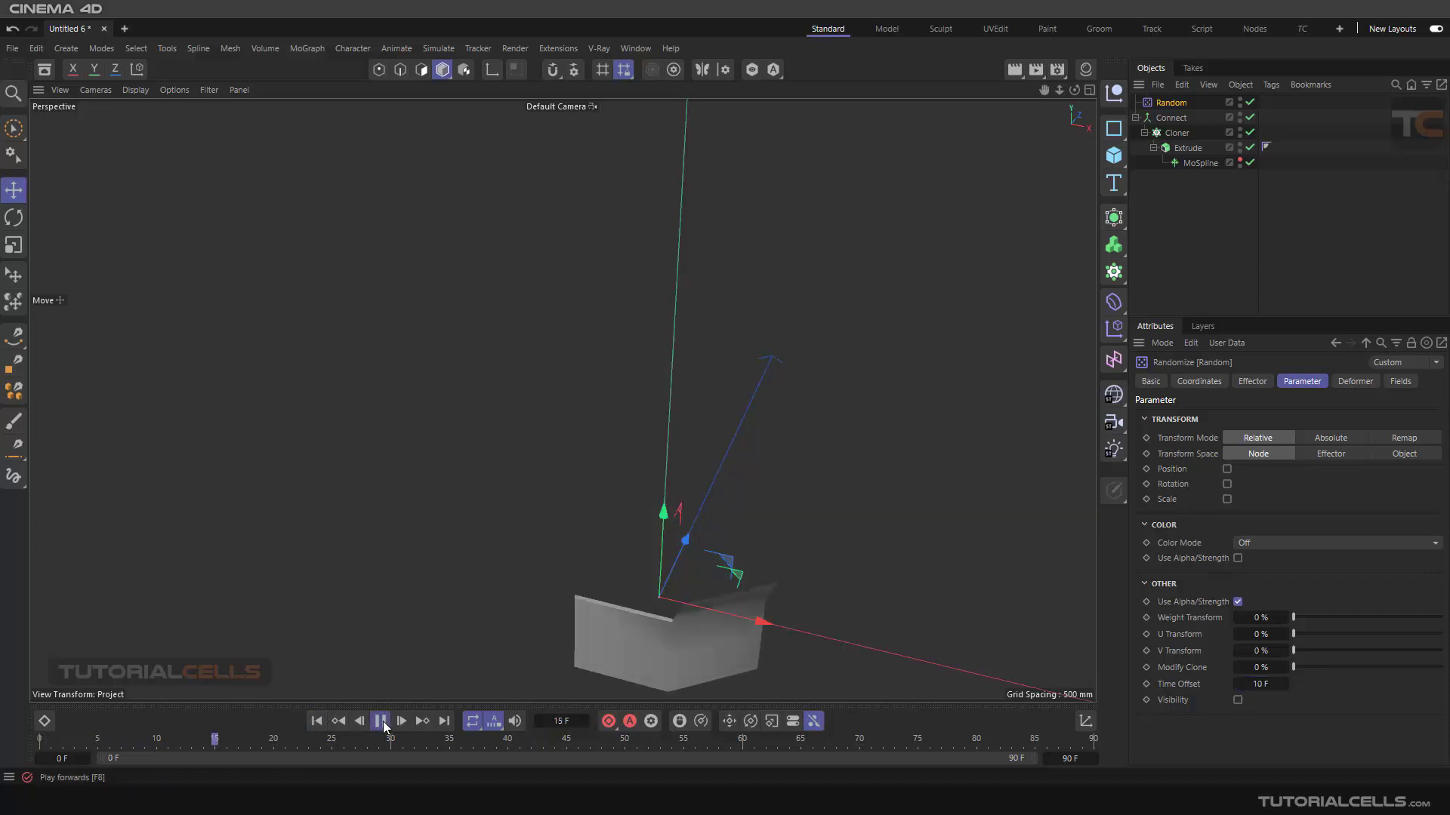
click(382, 723)
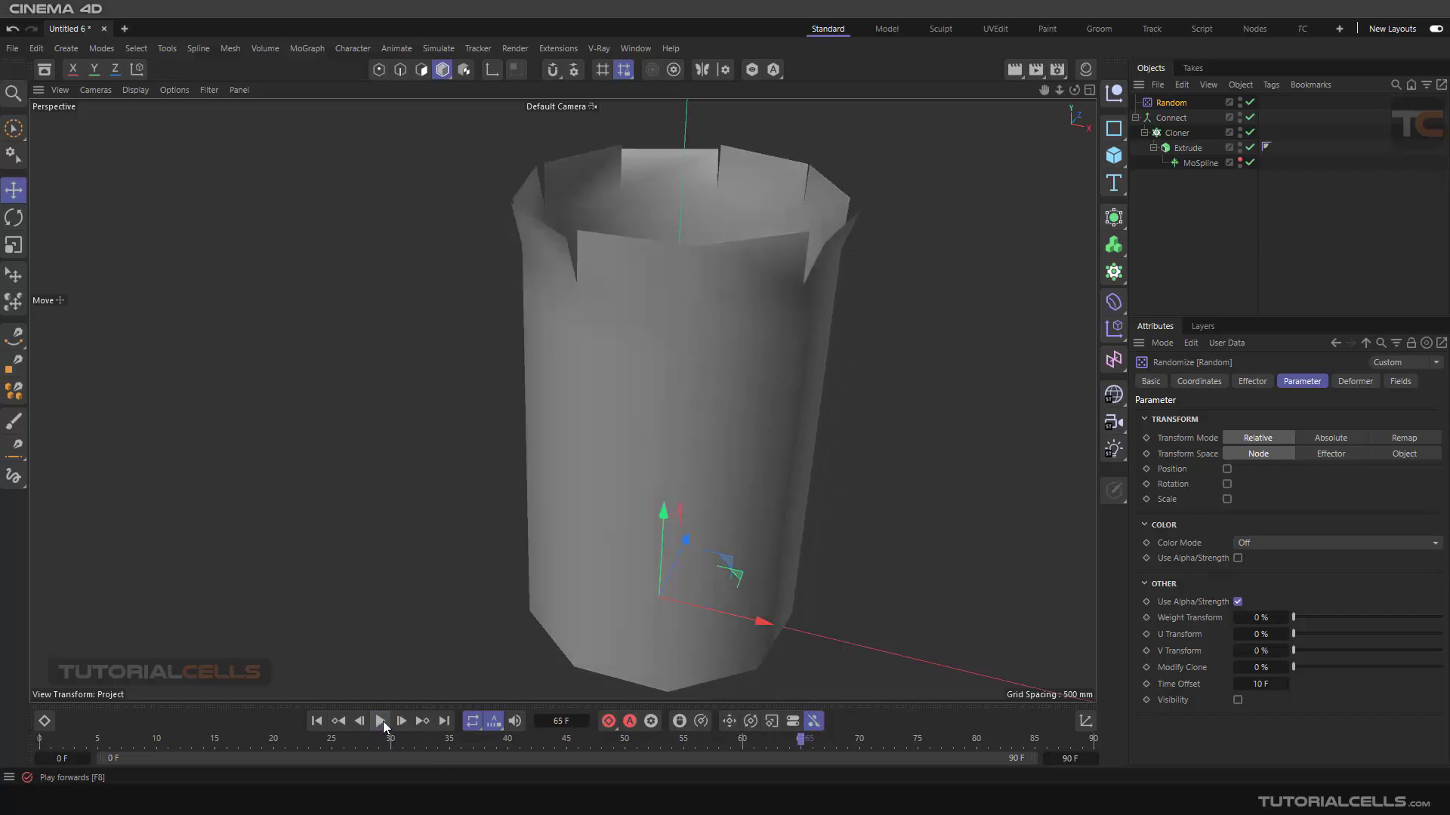
scroll(604, 499, down, 5)
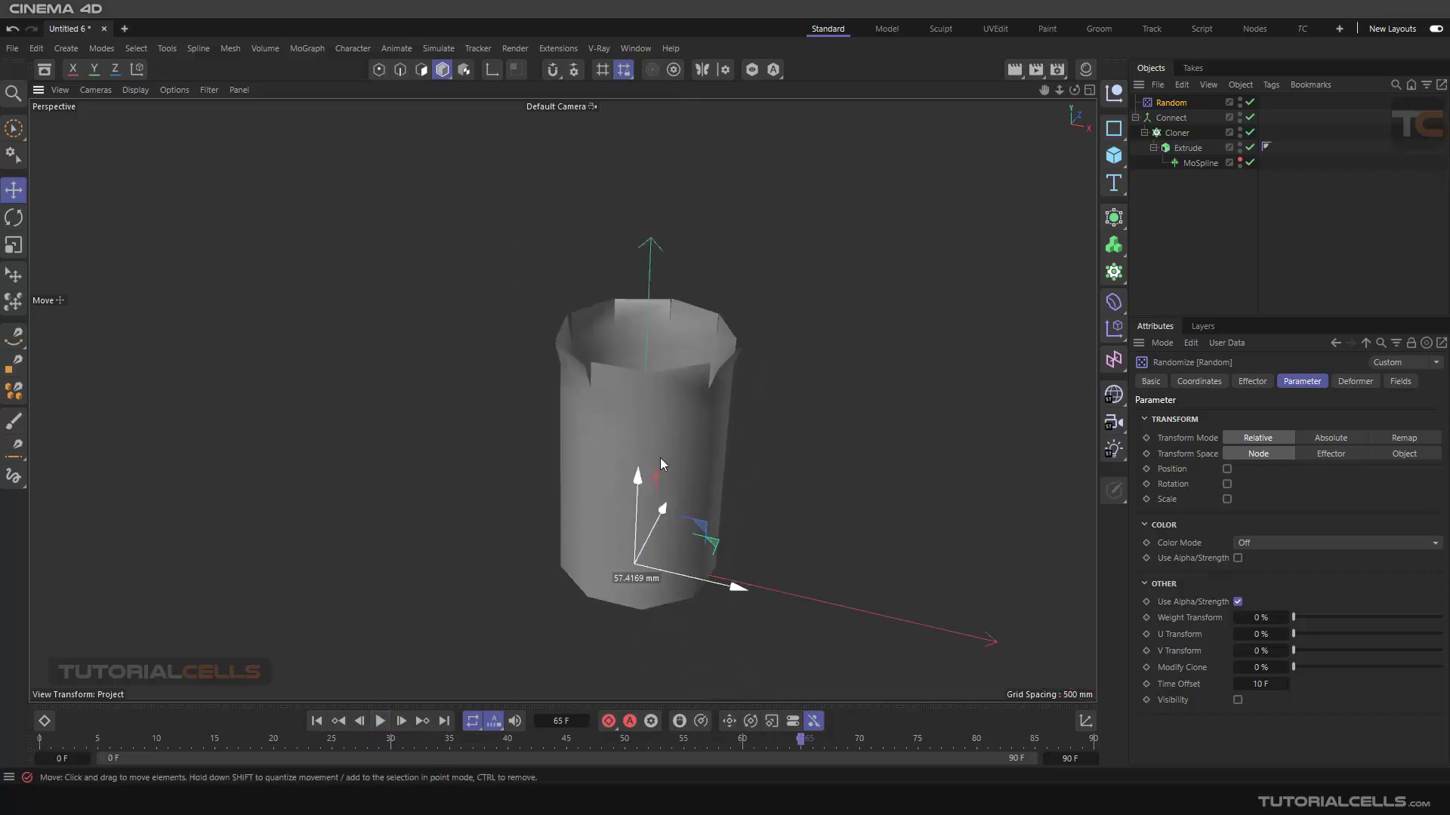
alt+drag(775, 438, 765, 449)
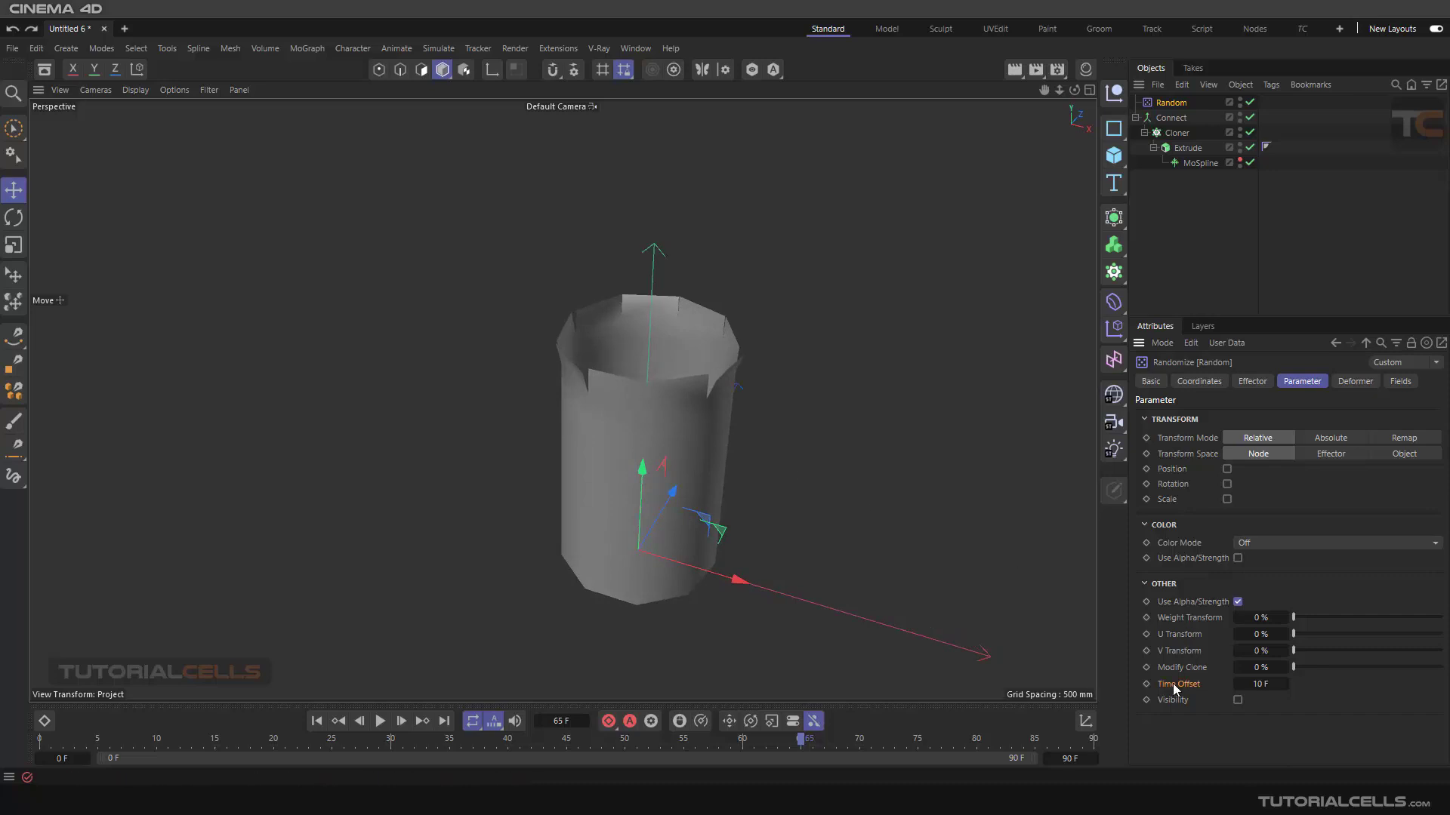
scroll(748, 411, down, 1)
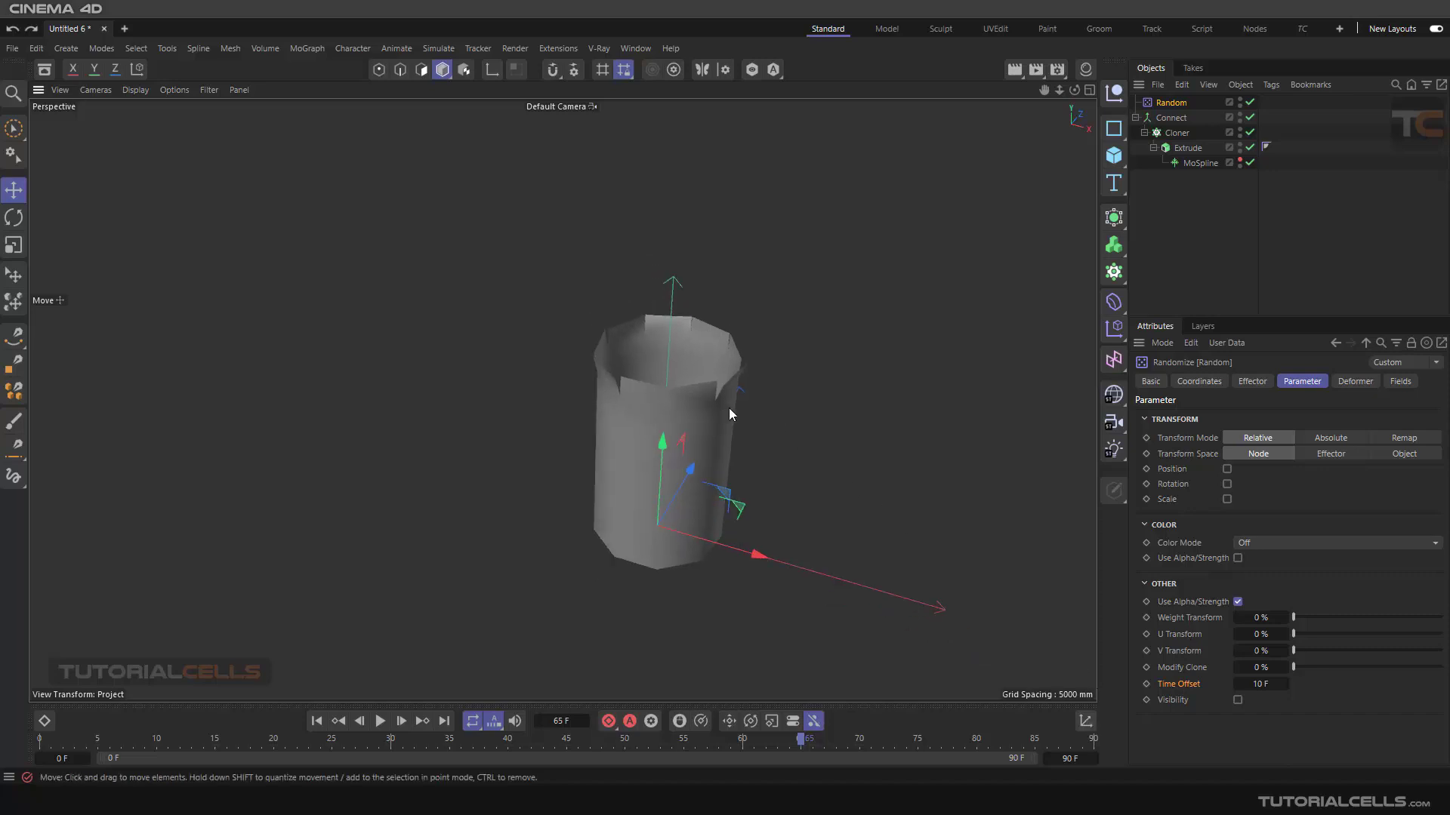
mouse_move(728, 408)
alt+mouse_down()
mouse_move(695, 382)
mouse_move(724, 392)
mouse_move(709, 399)
alt+mouse_up()
scroll(653, 350, up, 5)
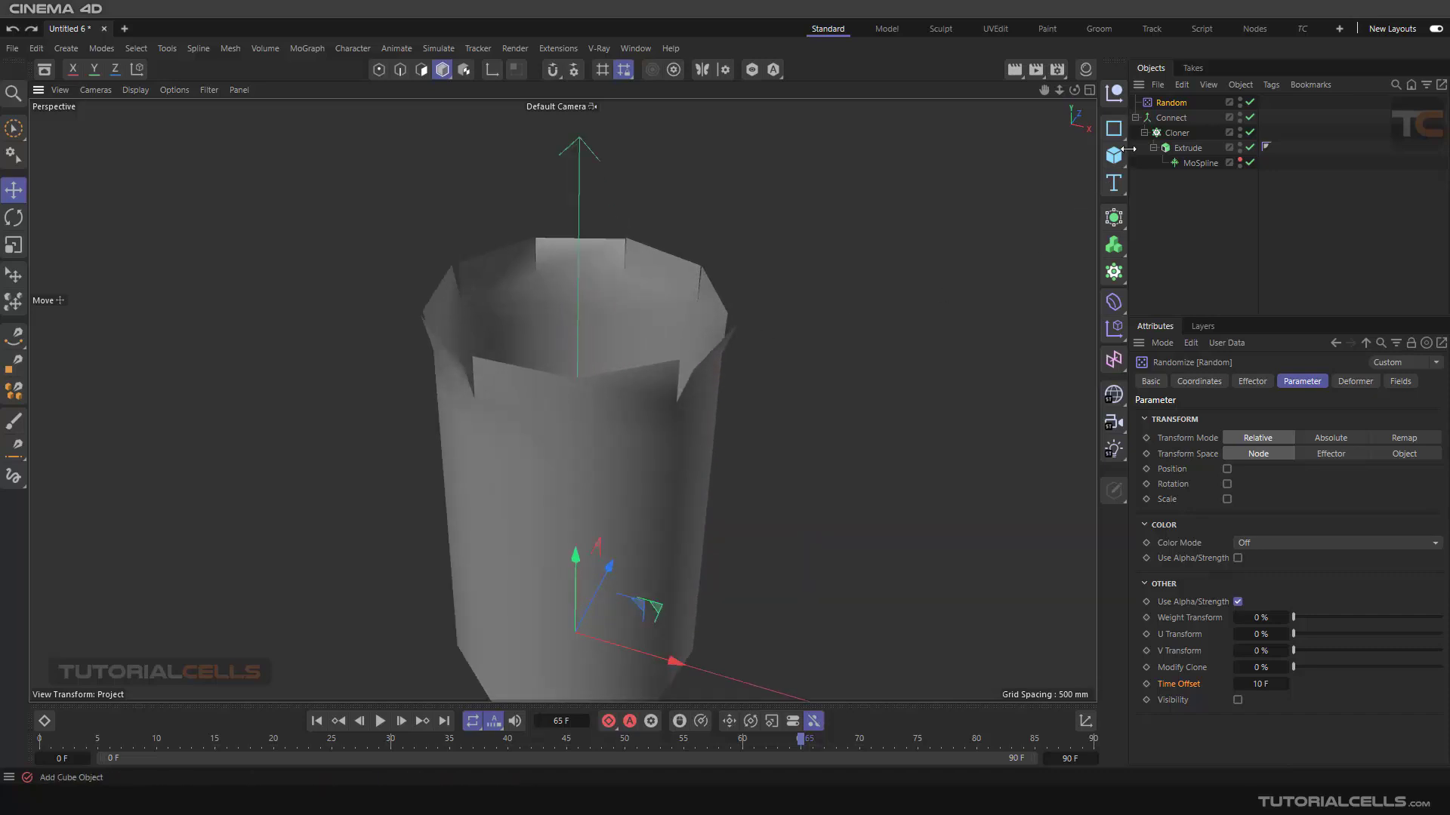
Add a Cloth Surface generator and make the Connect object its child.
click(1116, 219)
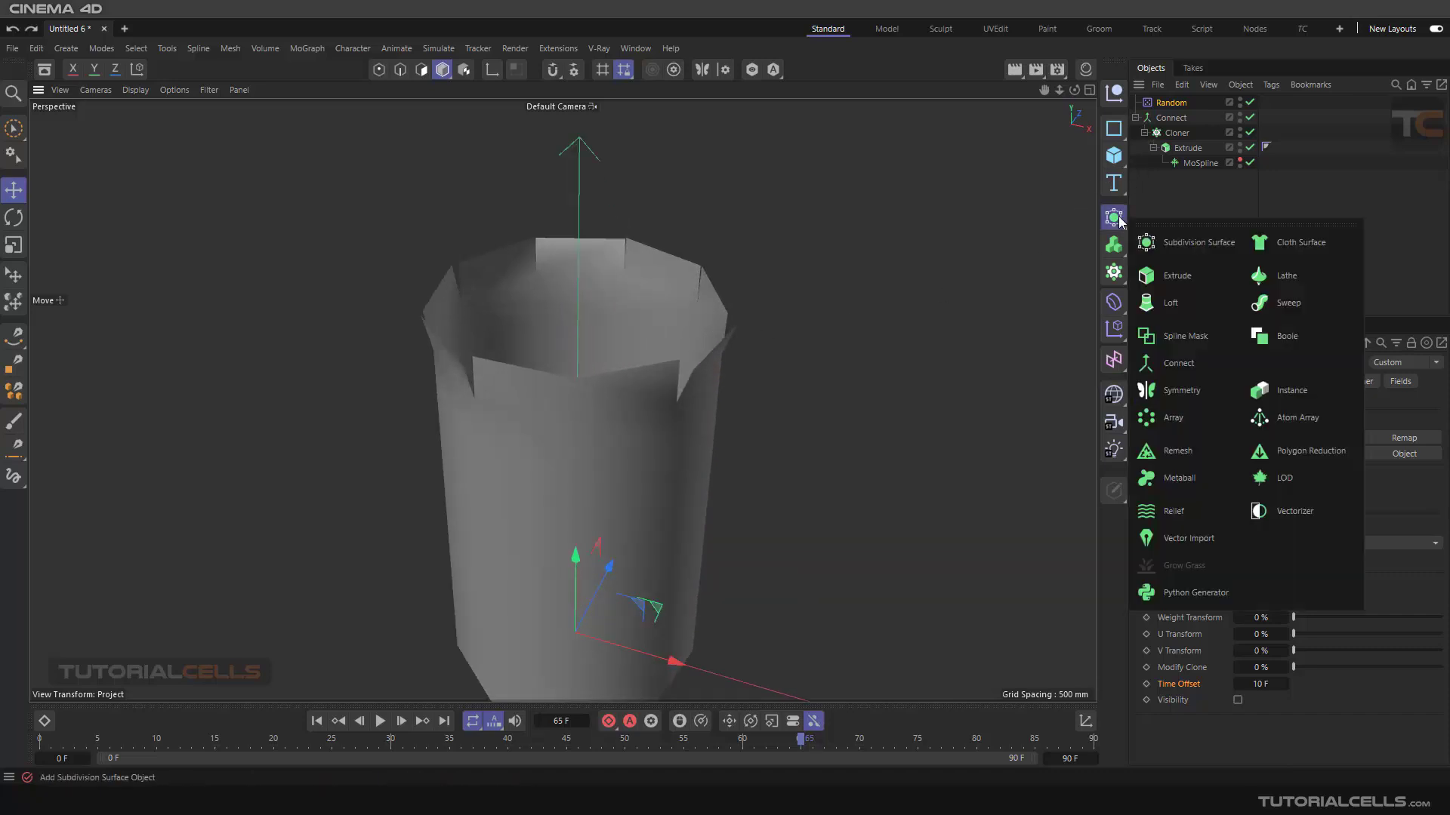
click(1283, 244)
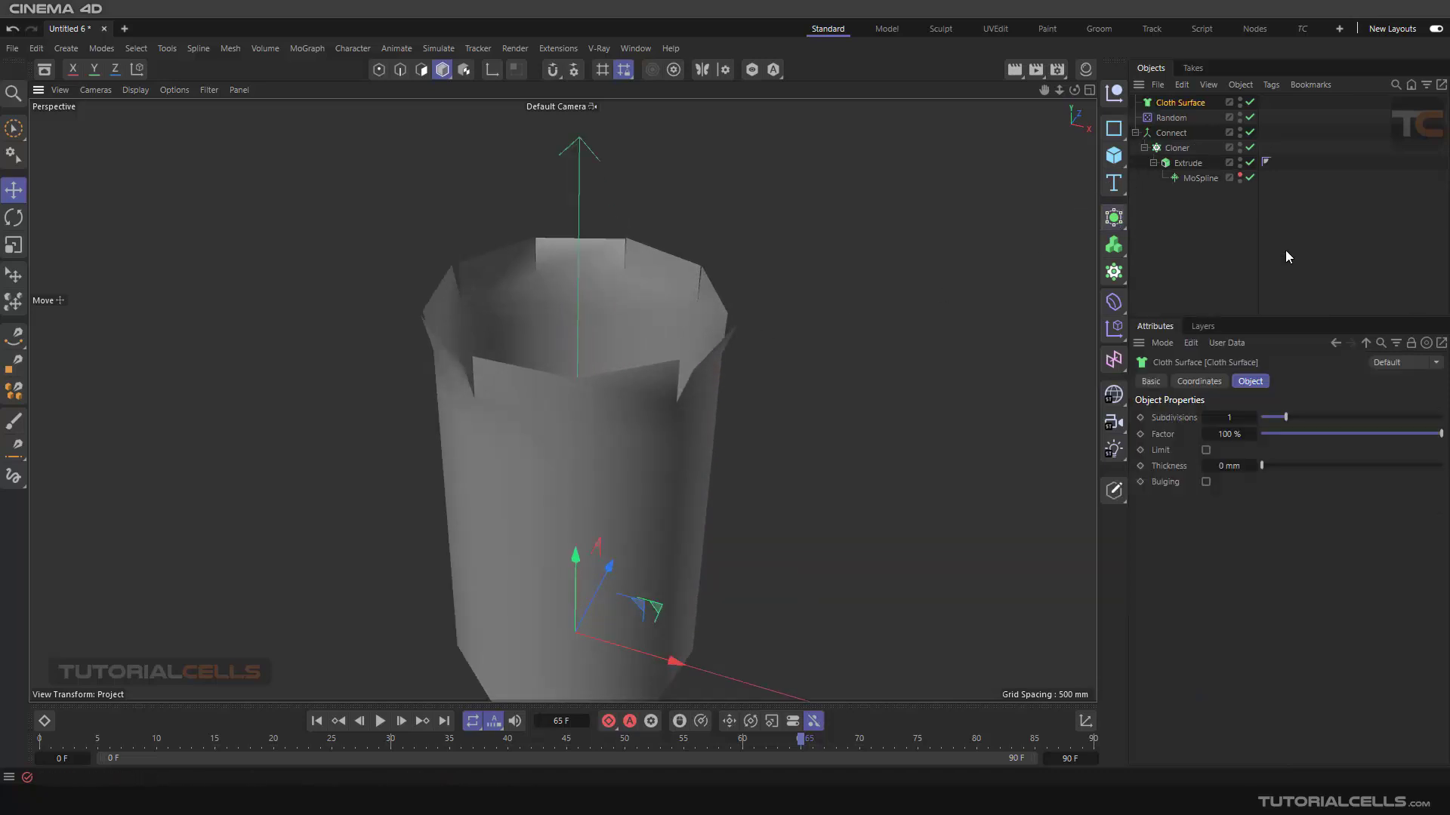
click(1170, 133)
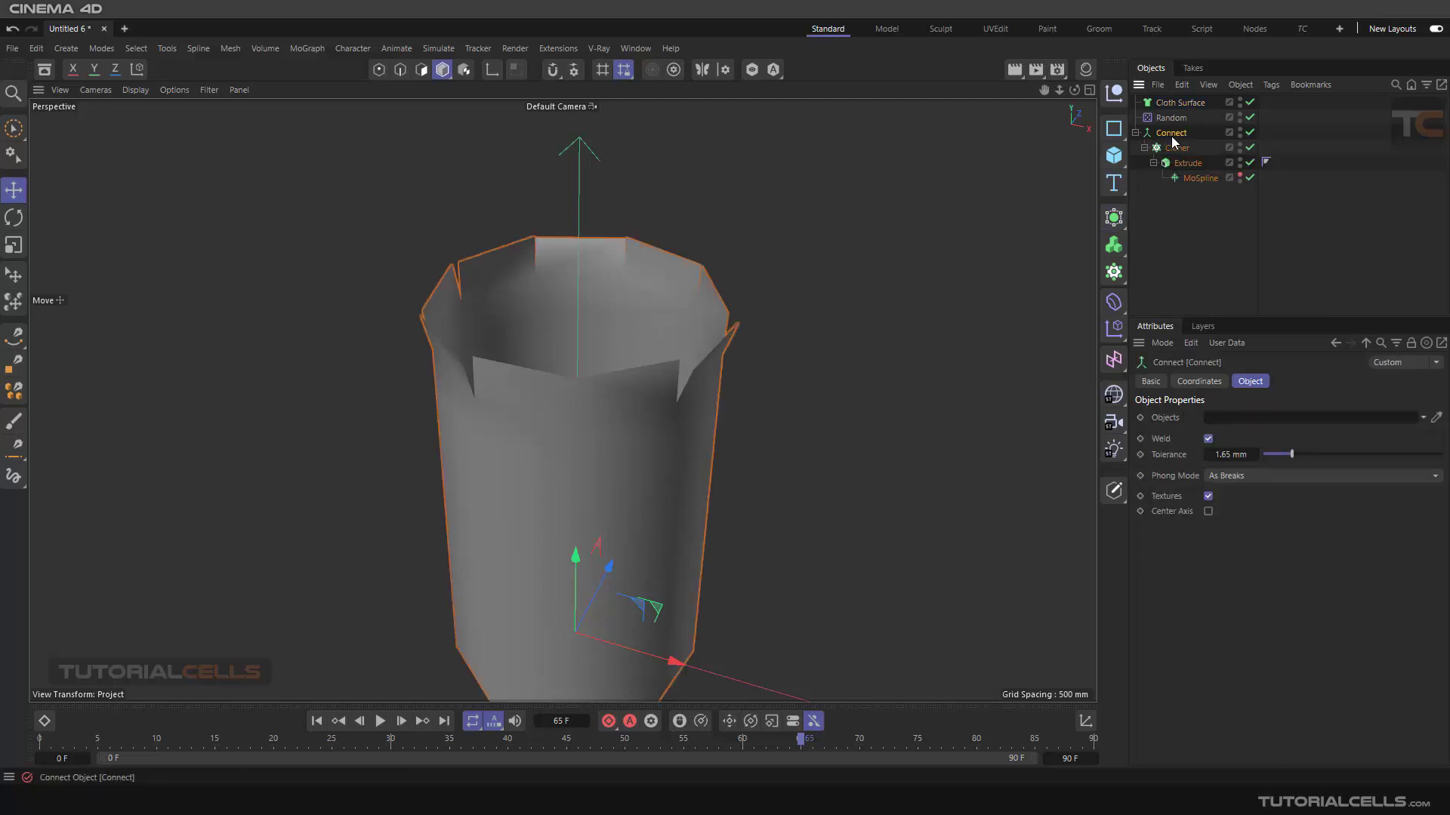
drag(1172, 140, 1189, 102)
click(1188, 103)
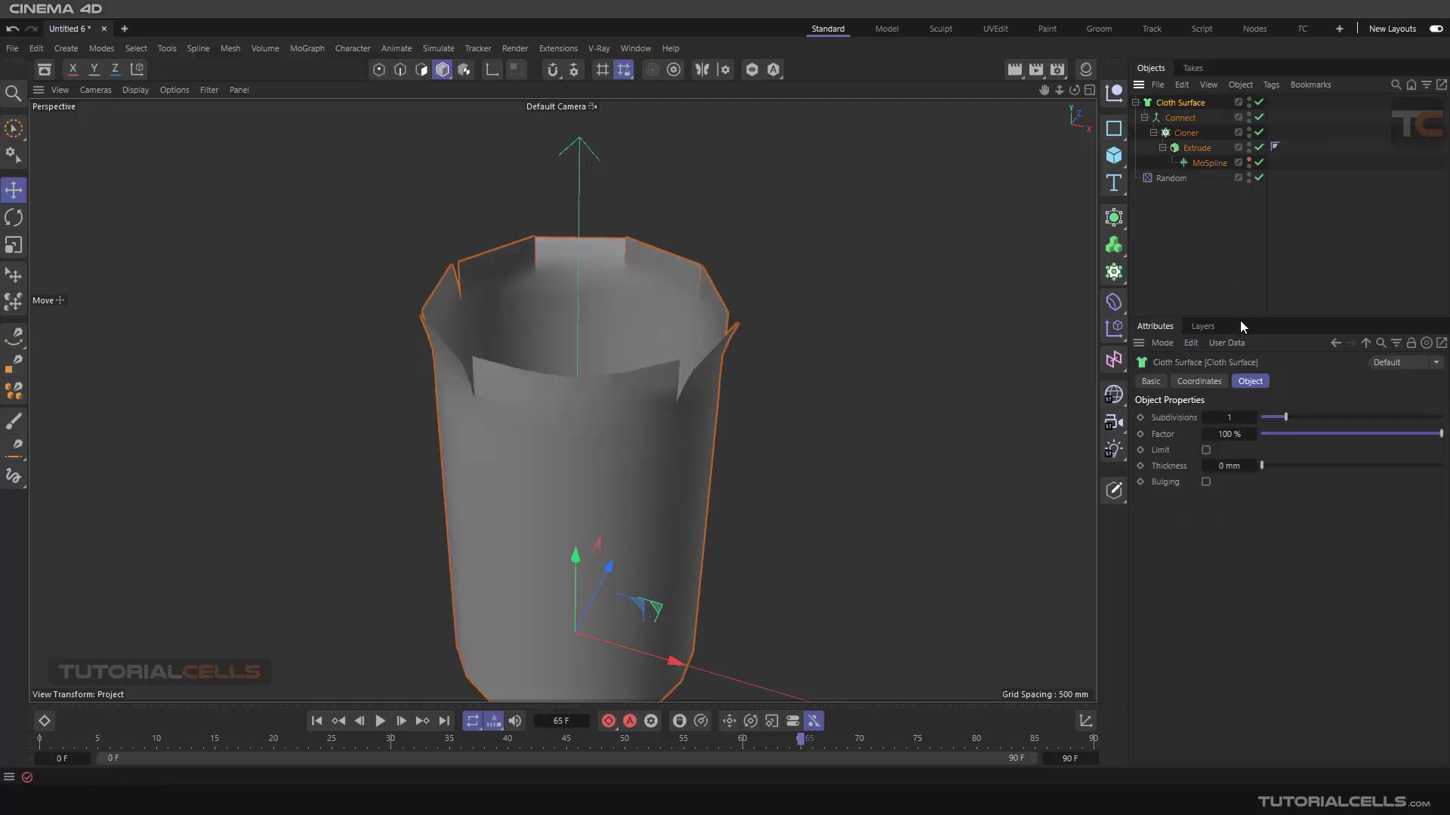
Set the Cloth Surface's Subdivisions to 0 and Thickness to 26.64 mm, and inspect the thickened rim.
click(1206, 418)
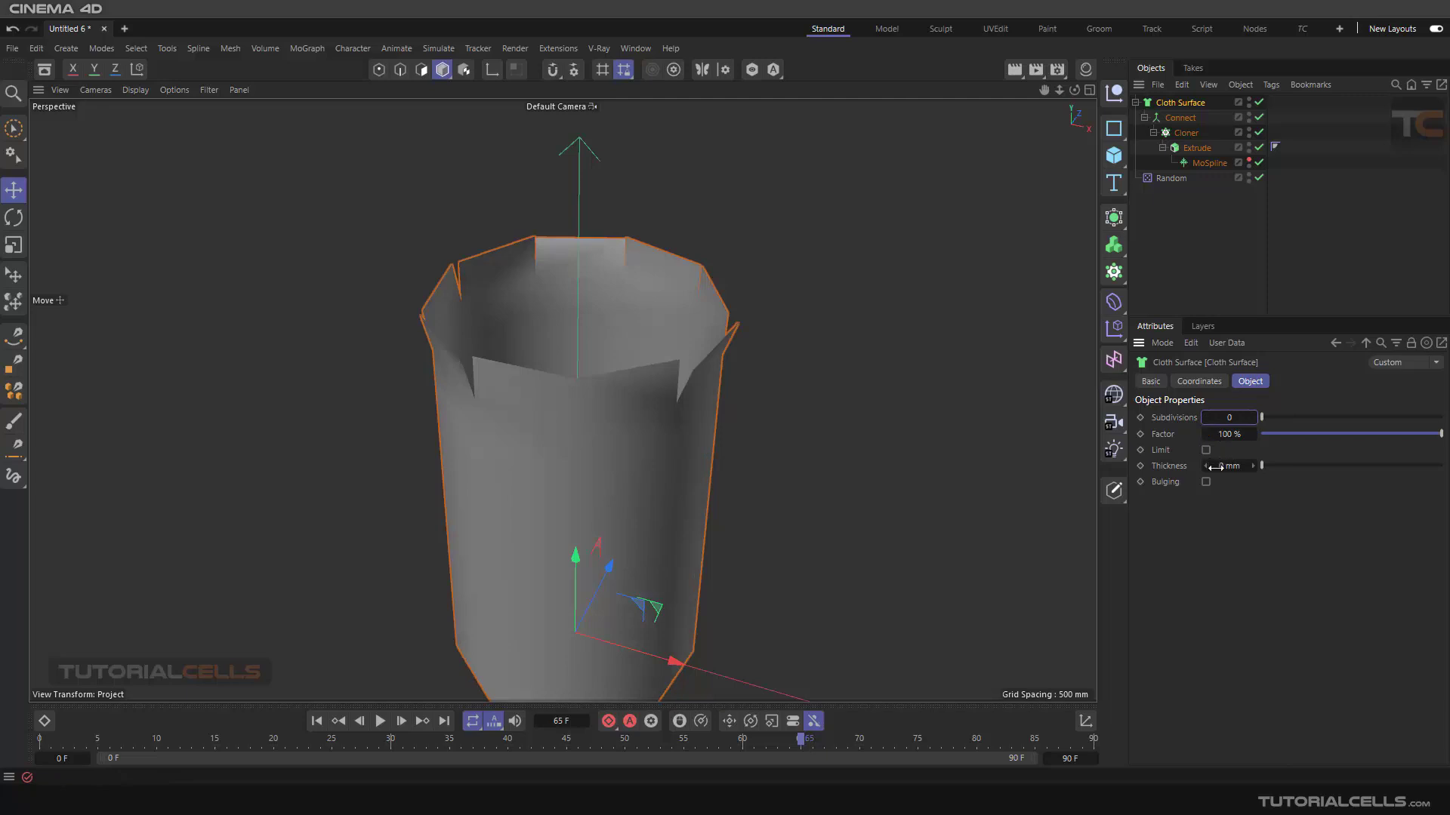
drag(1228, 465, 1329, 466)
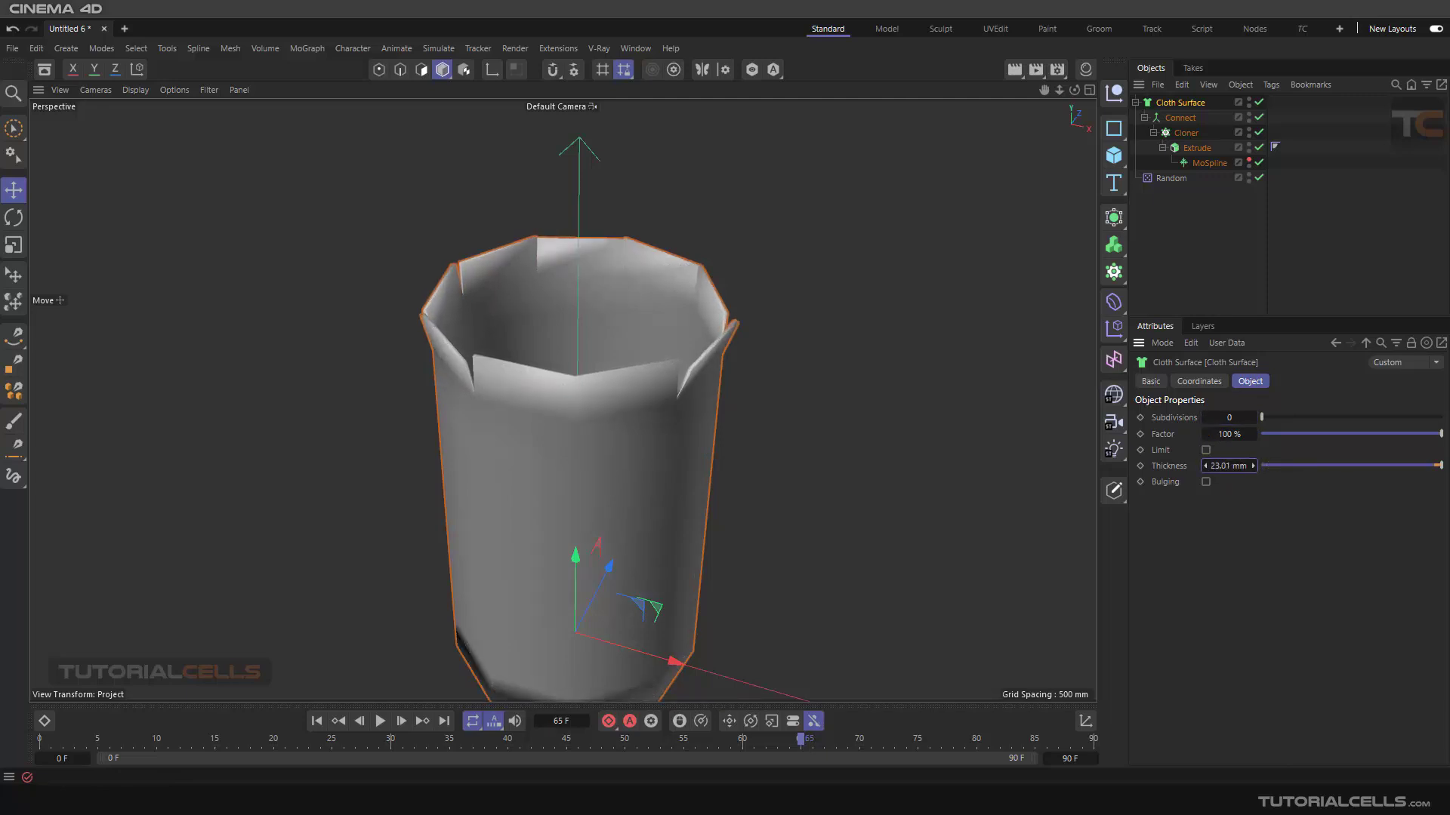
scroll(831, 357, up, 5)
mouse_move(609, 374)
alt+mouse_down()
mouse_move(502, 338)
mouse_move(608, 355)
alt+mouse_up()
scroll(608, 362, down, 8)
alt+middle_drag(590, 437, 646, 364)
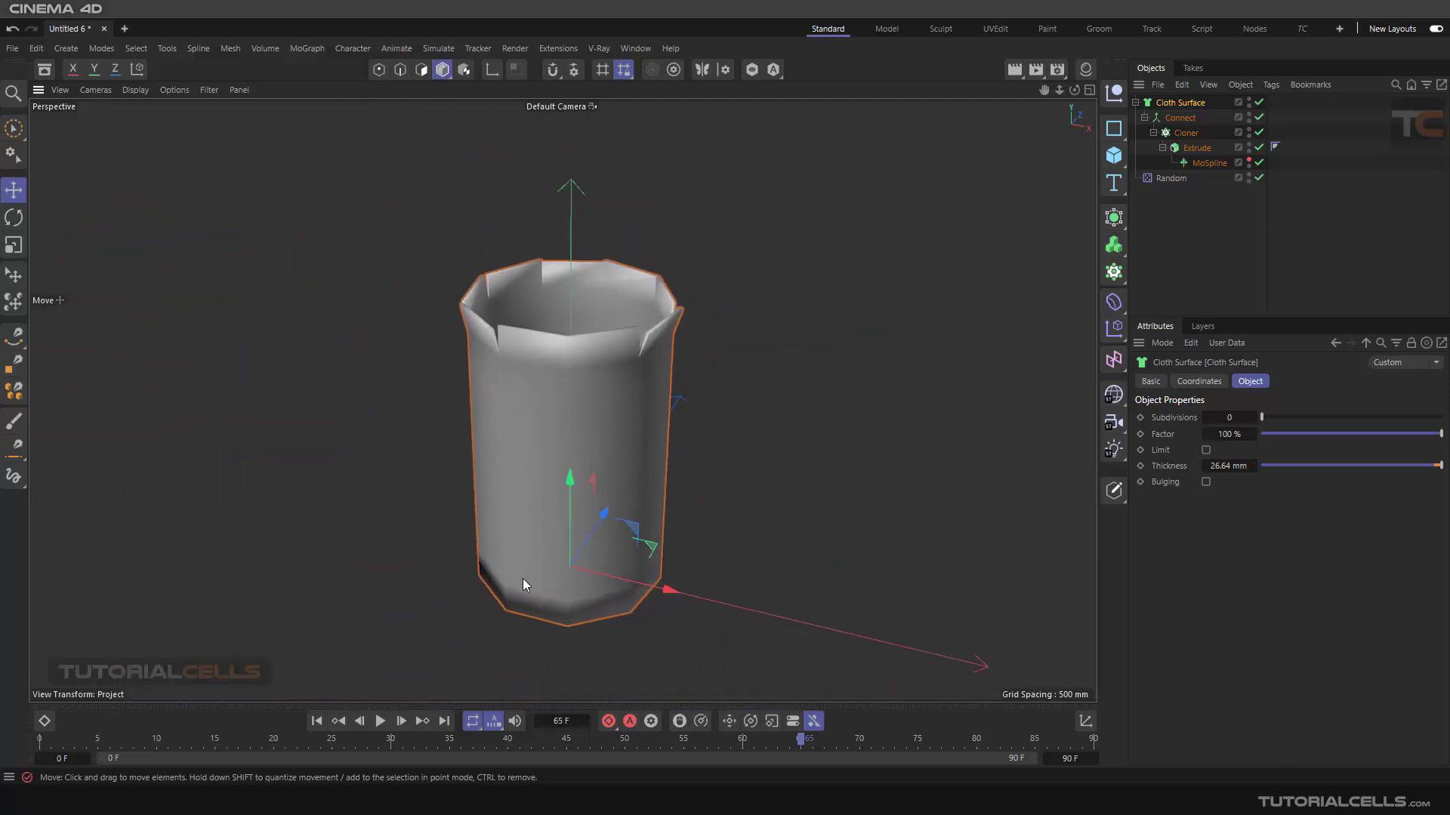
Set the Cloth Surface's Subdivisions to 1 and play the smoothed growth from the first frame.
click(1252, 419)
alt+drag(654, 326, 653, 329)
click(317, 720)
click(380, 721)
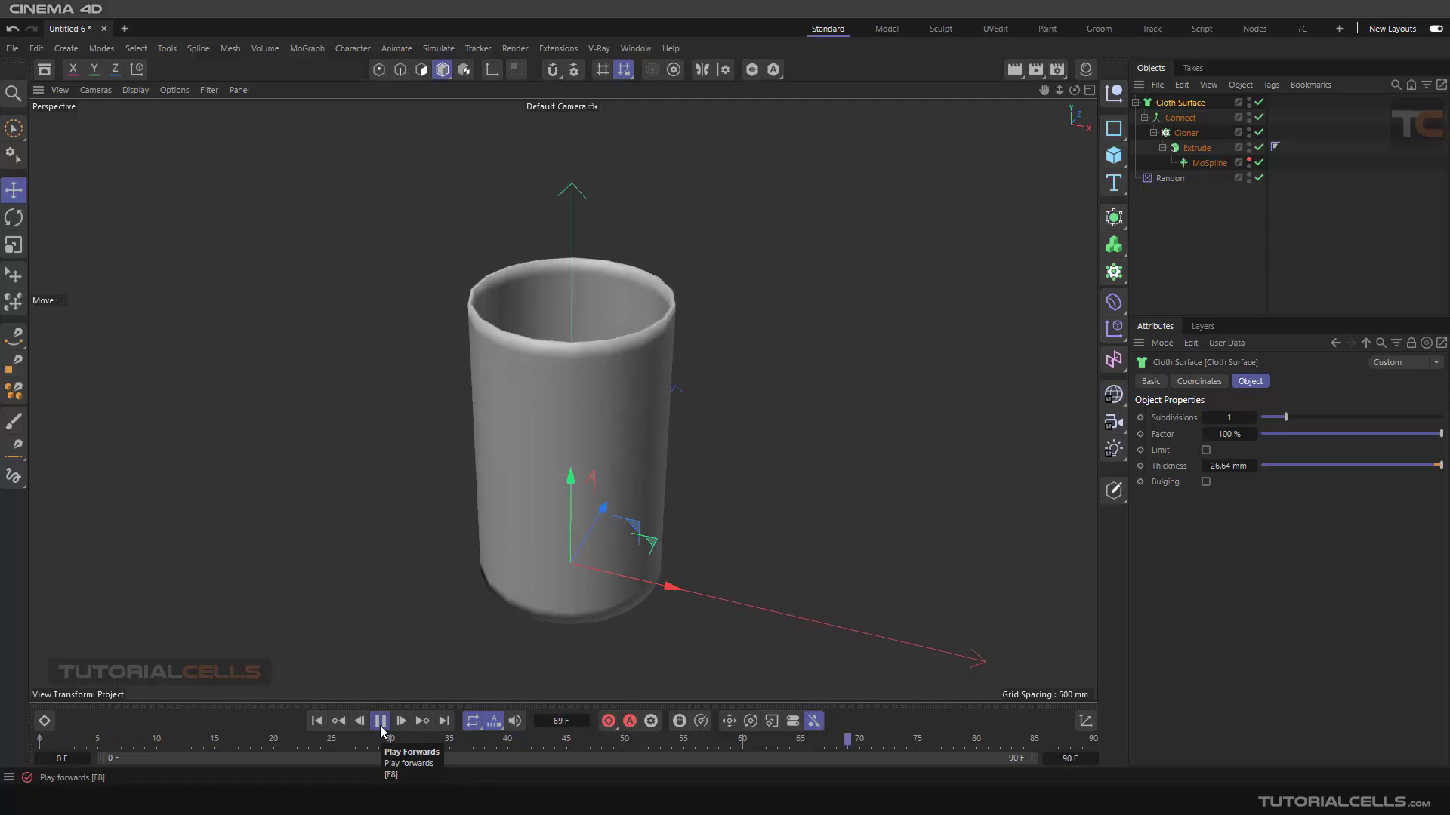
click(380, 721)
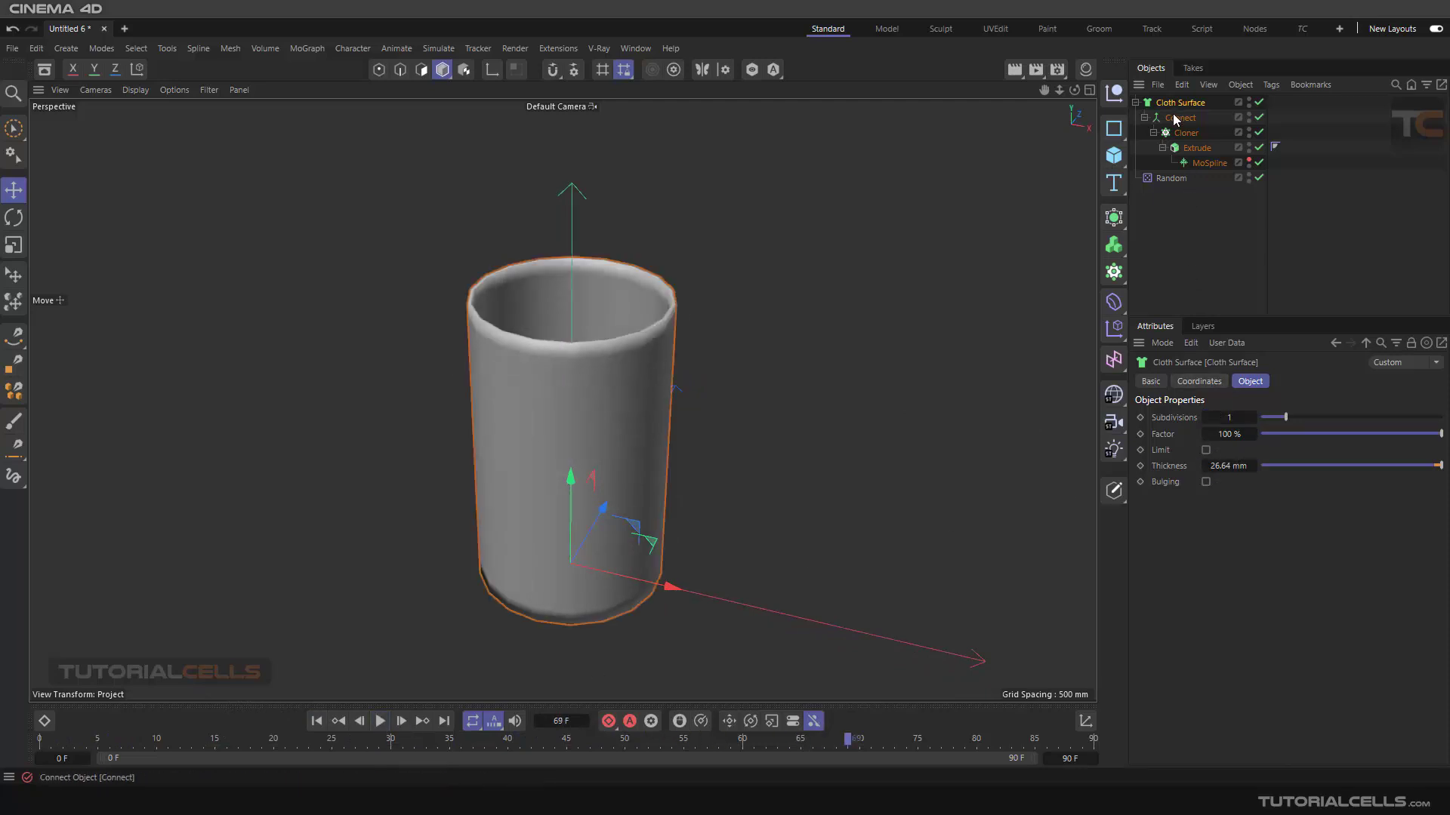
Take the Connect object out of the Cloth Surface and delete the Cloth Surface.
drag(1172, 113, 1185, 219)
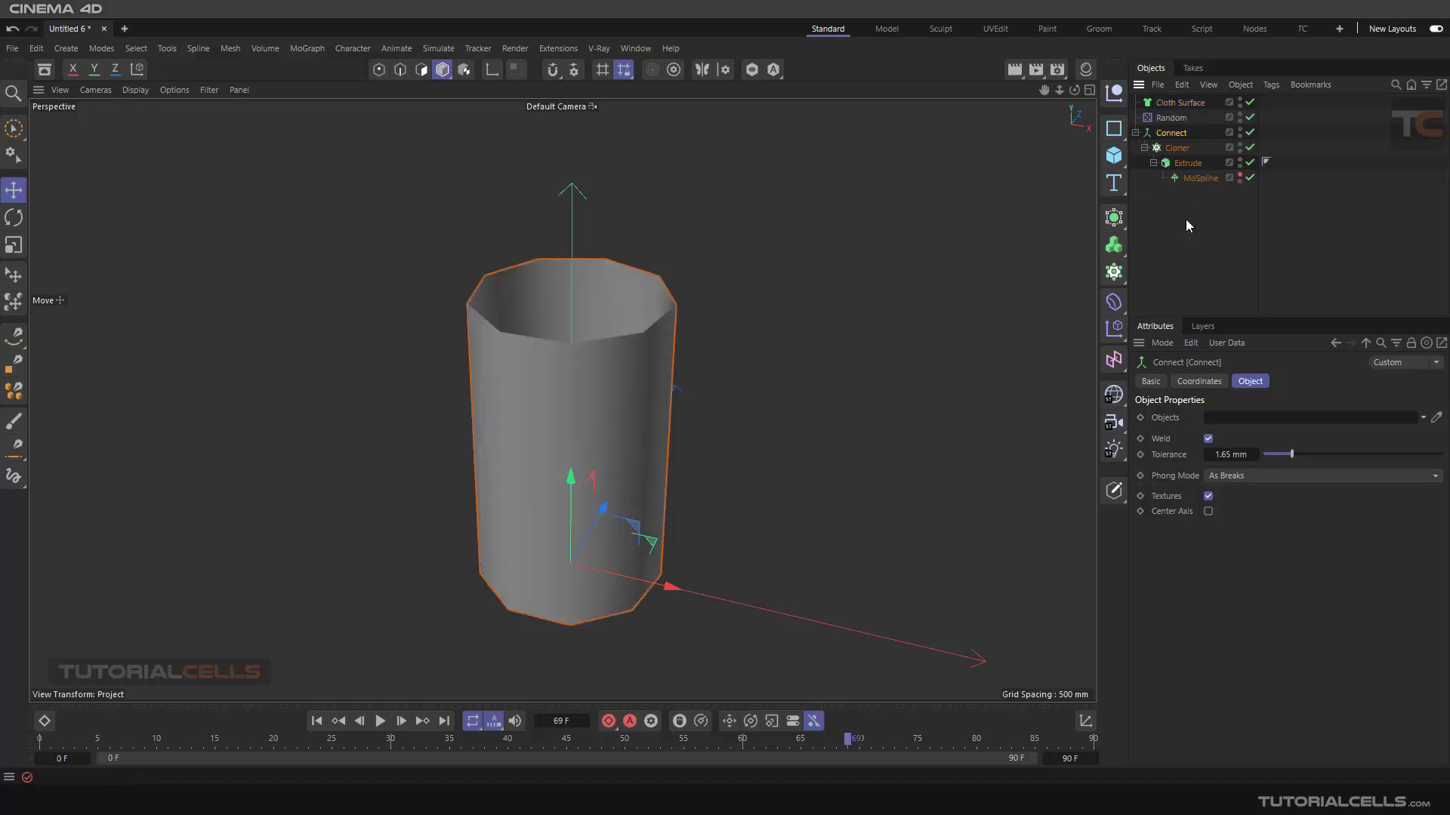
click(1172, 101)
key(Delete)
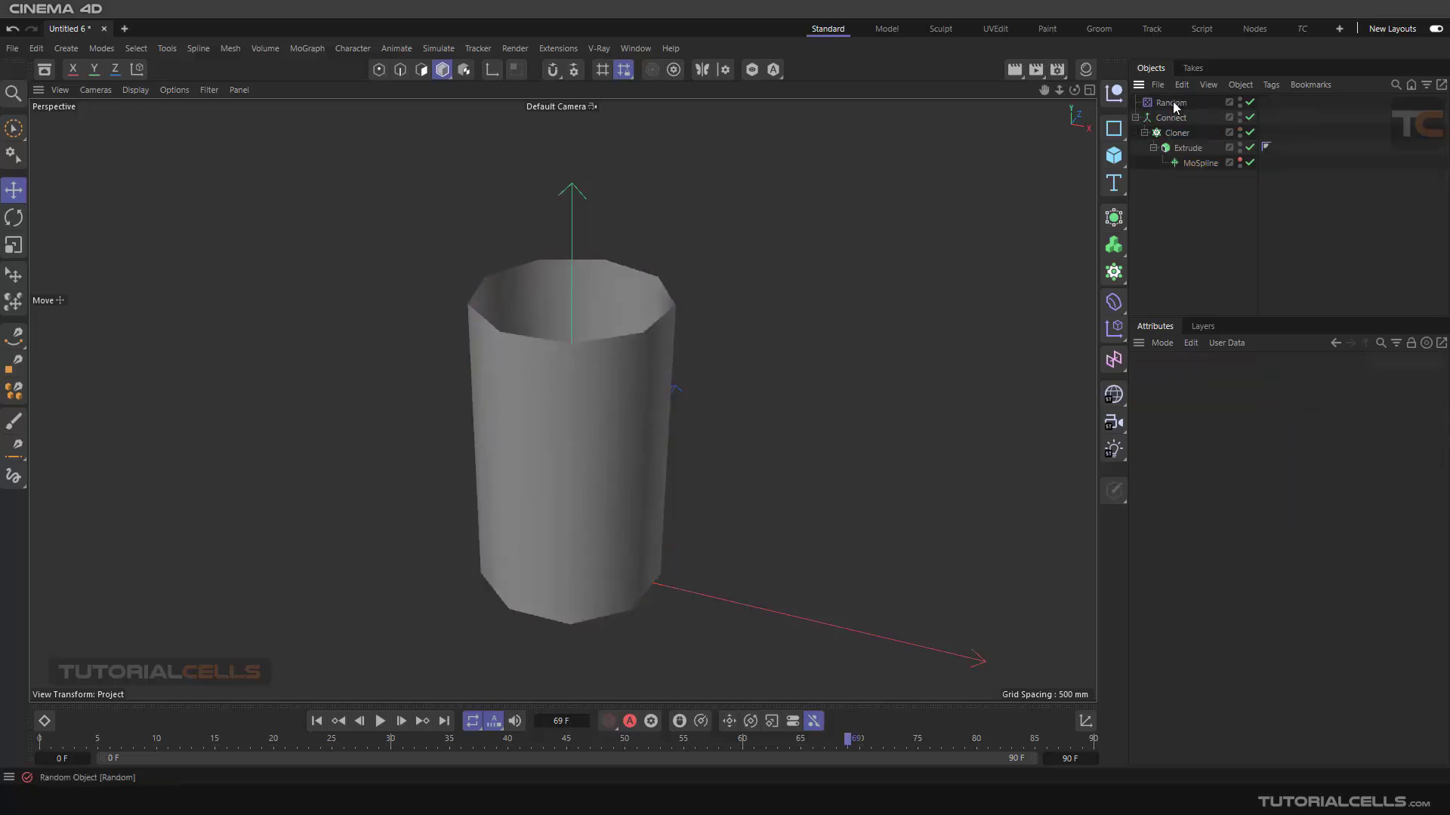
Add a Subdivision Surface generator and make the Connect object its child.
click(1173, 121)
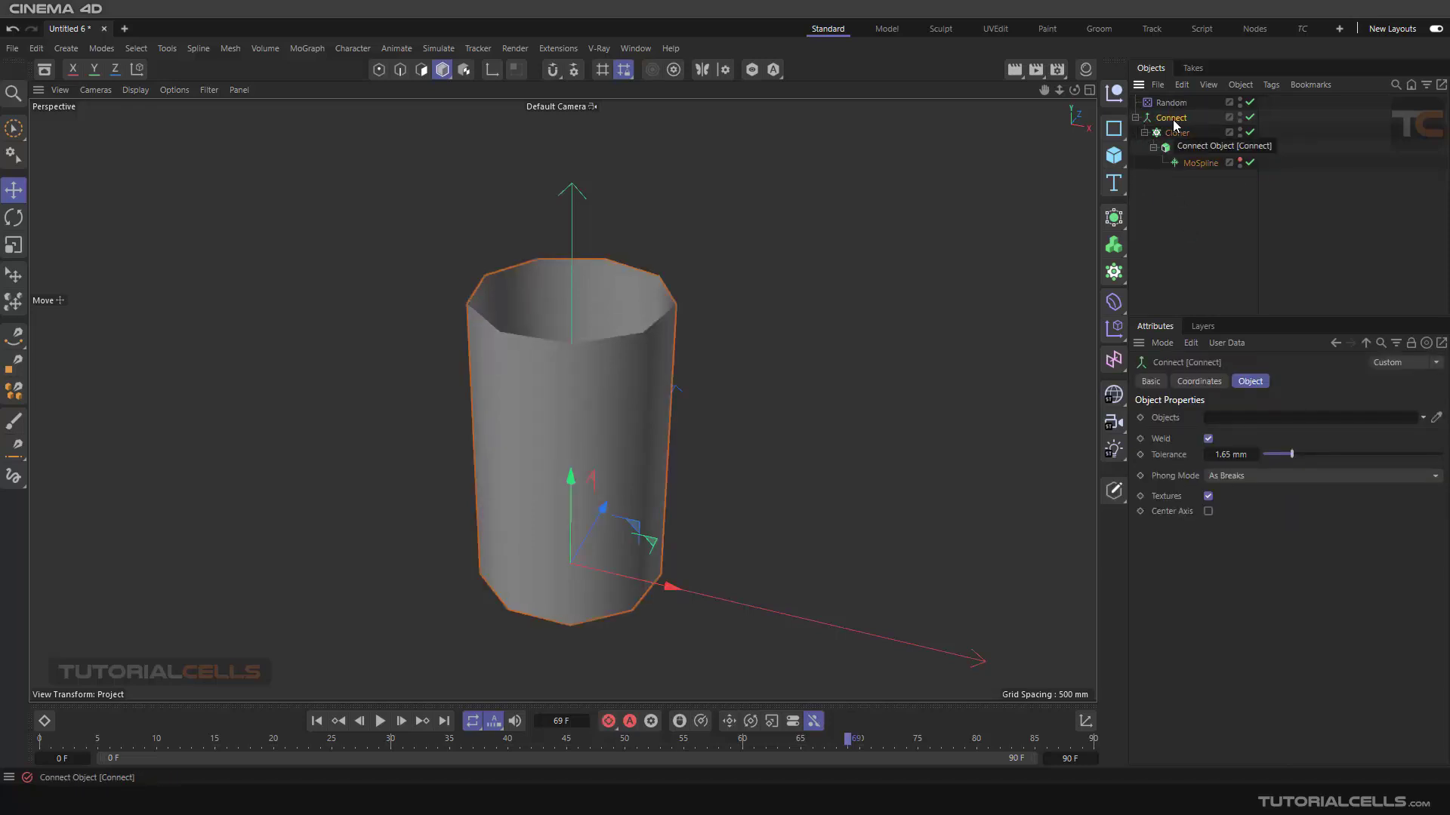
click(1113, 218)
click(1149, 236)
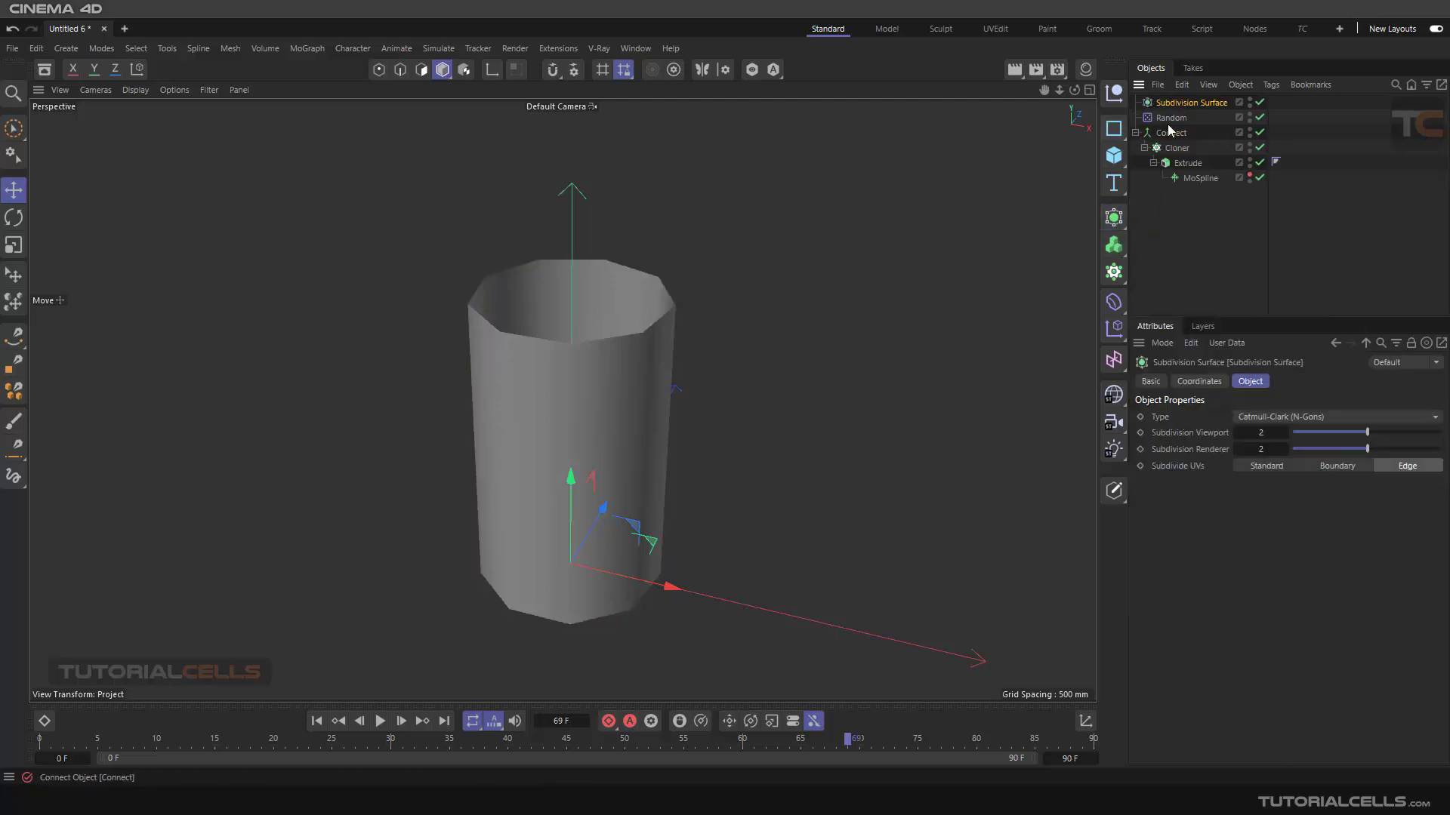
drag(1169, 133, 1191, 104)
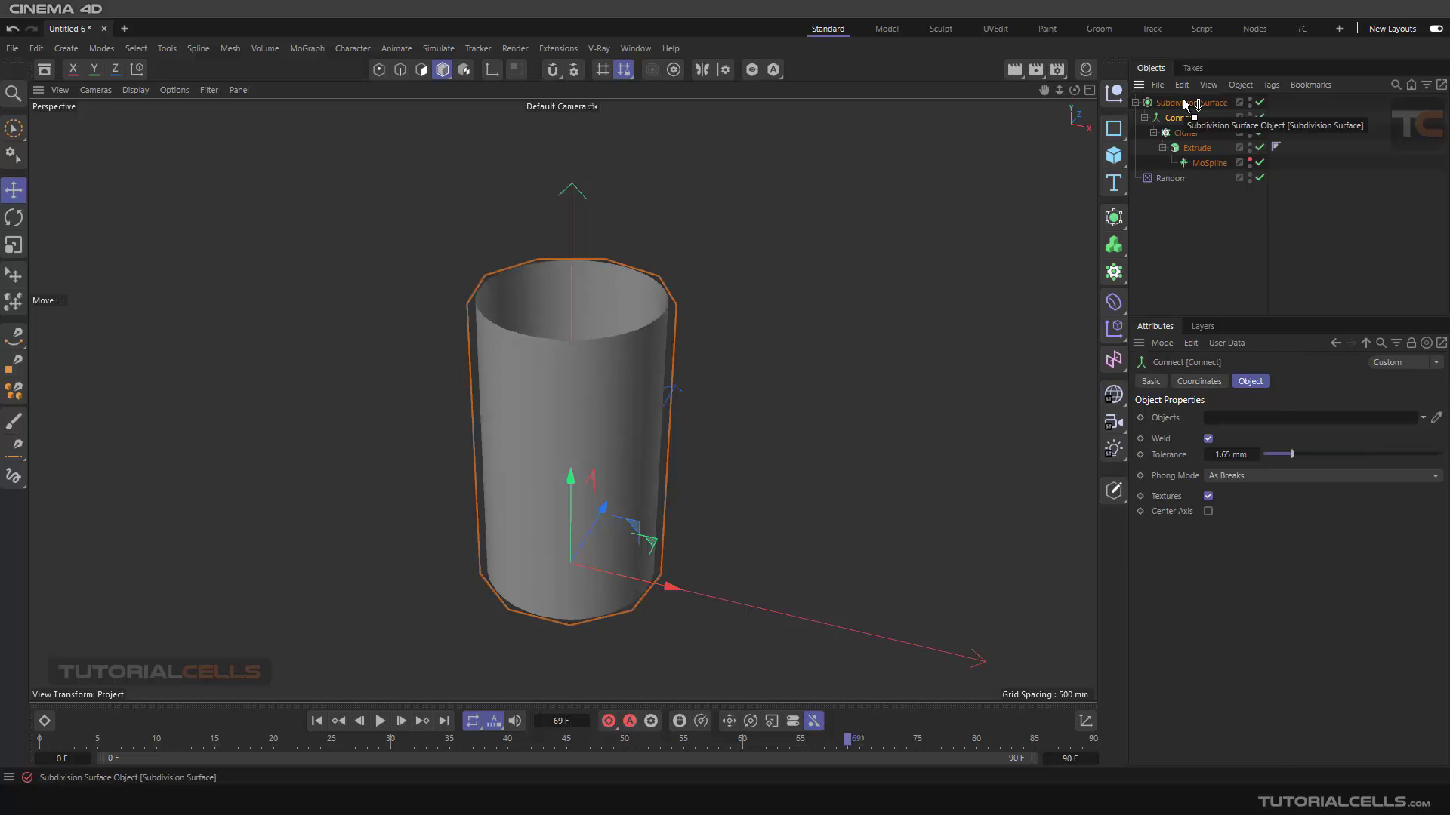
click(1183, 104)
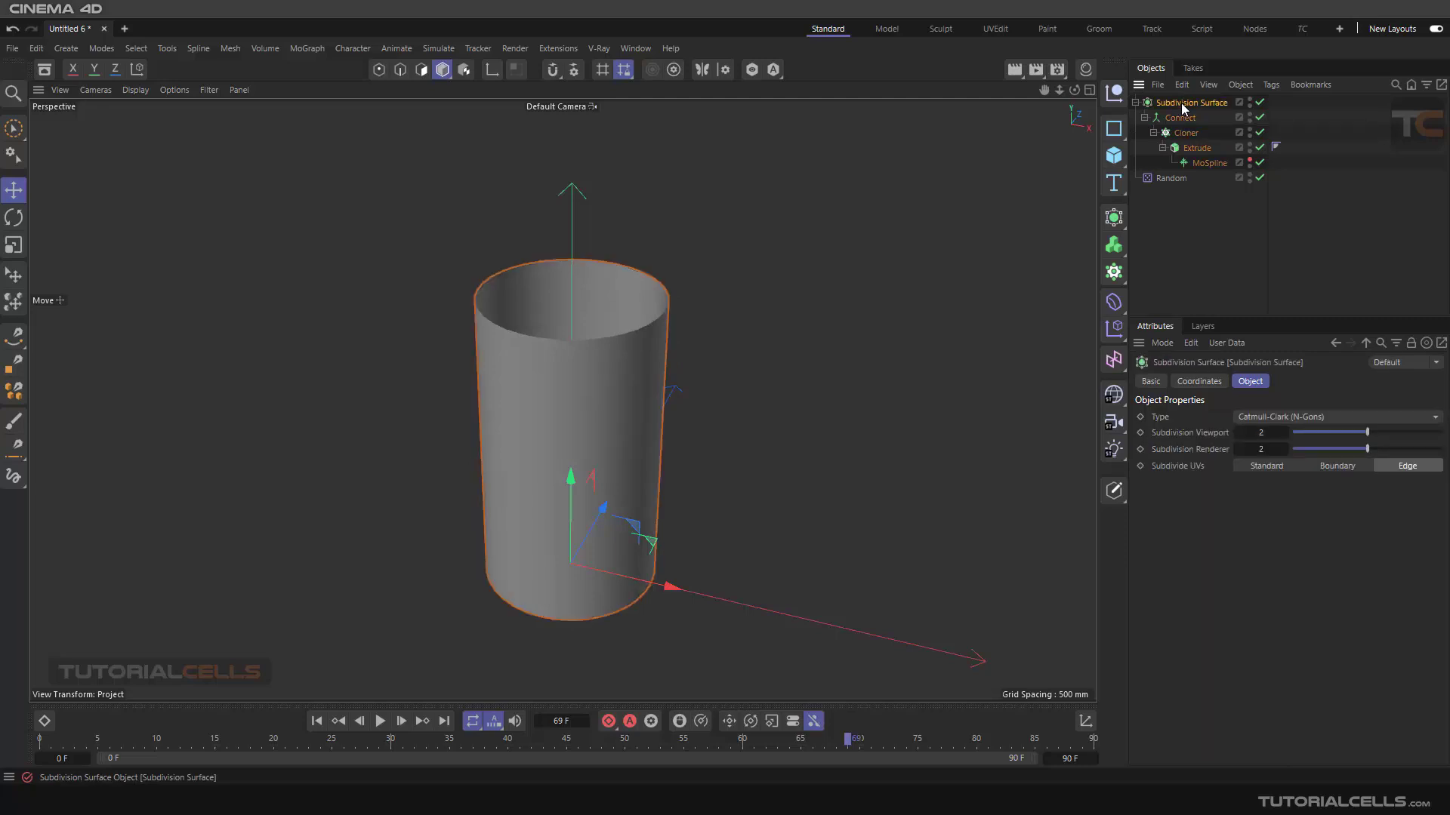
Add a Cloth Surface generator and make the Subdivision Surface its child.
click(1120, 224)
click(1203, 236)
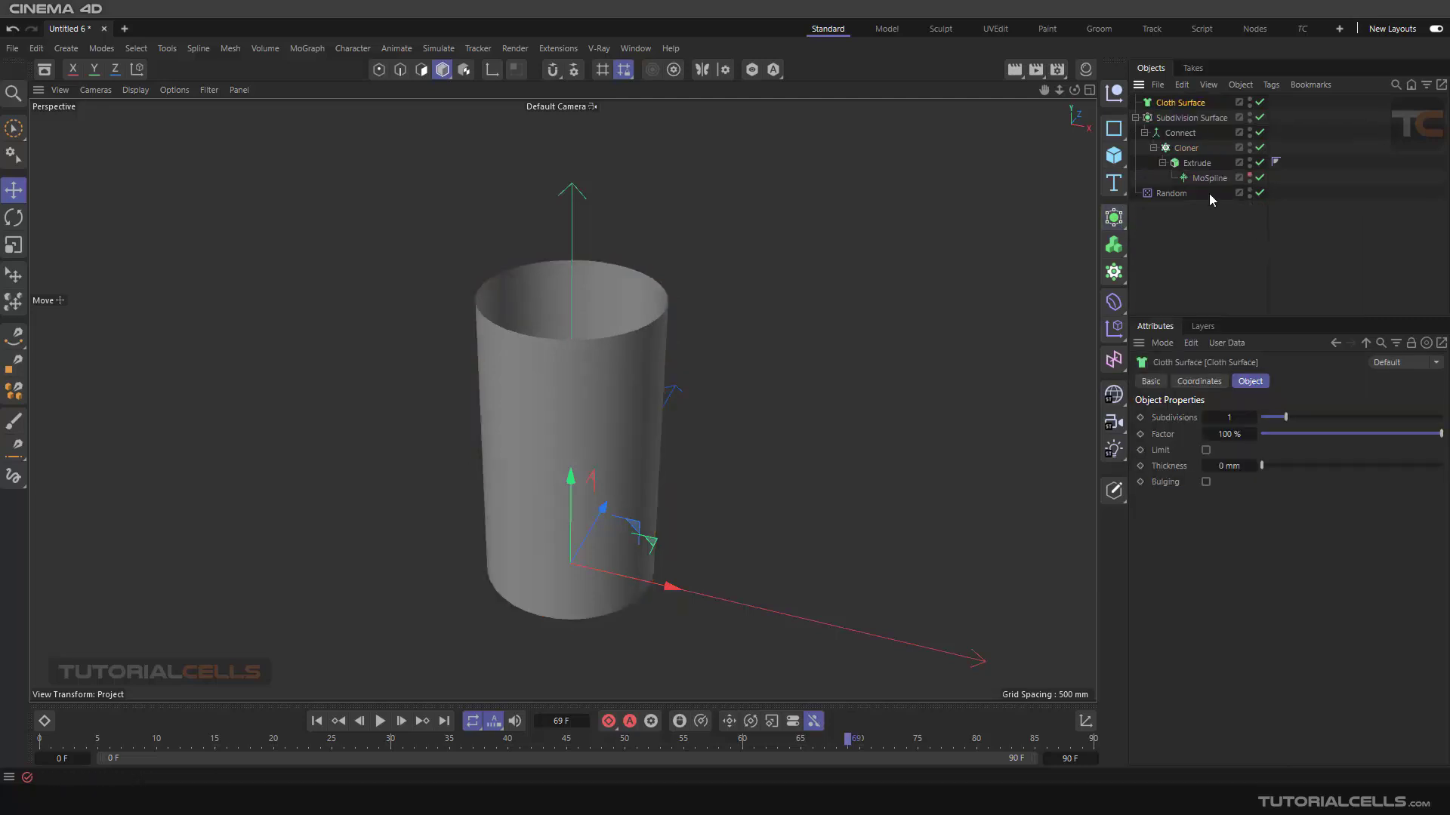
drag(1171, 118, 1172, 104)
click(1171, 104)
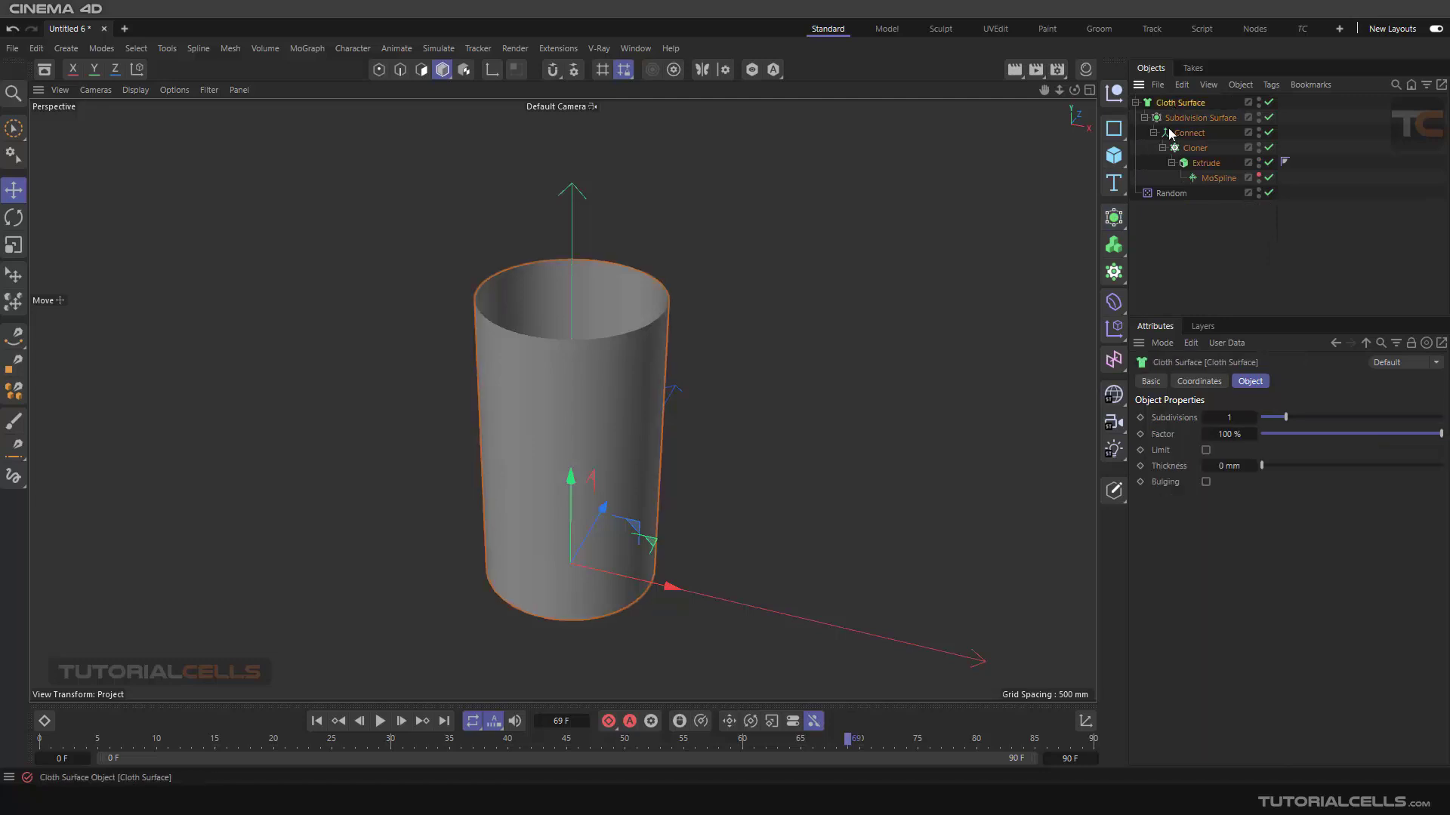
Set the Cloth Surface's Subdivisions to 0 and Thickness to 2.52 mm, and play the animation from the first frame.
click(1205, 418)
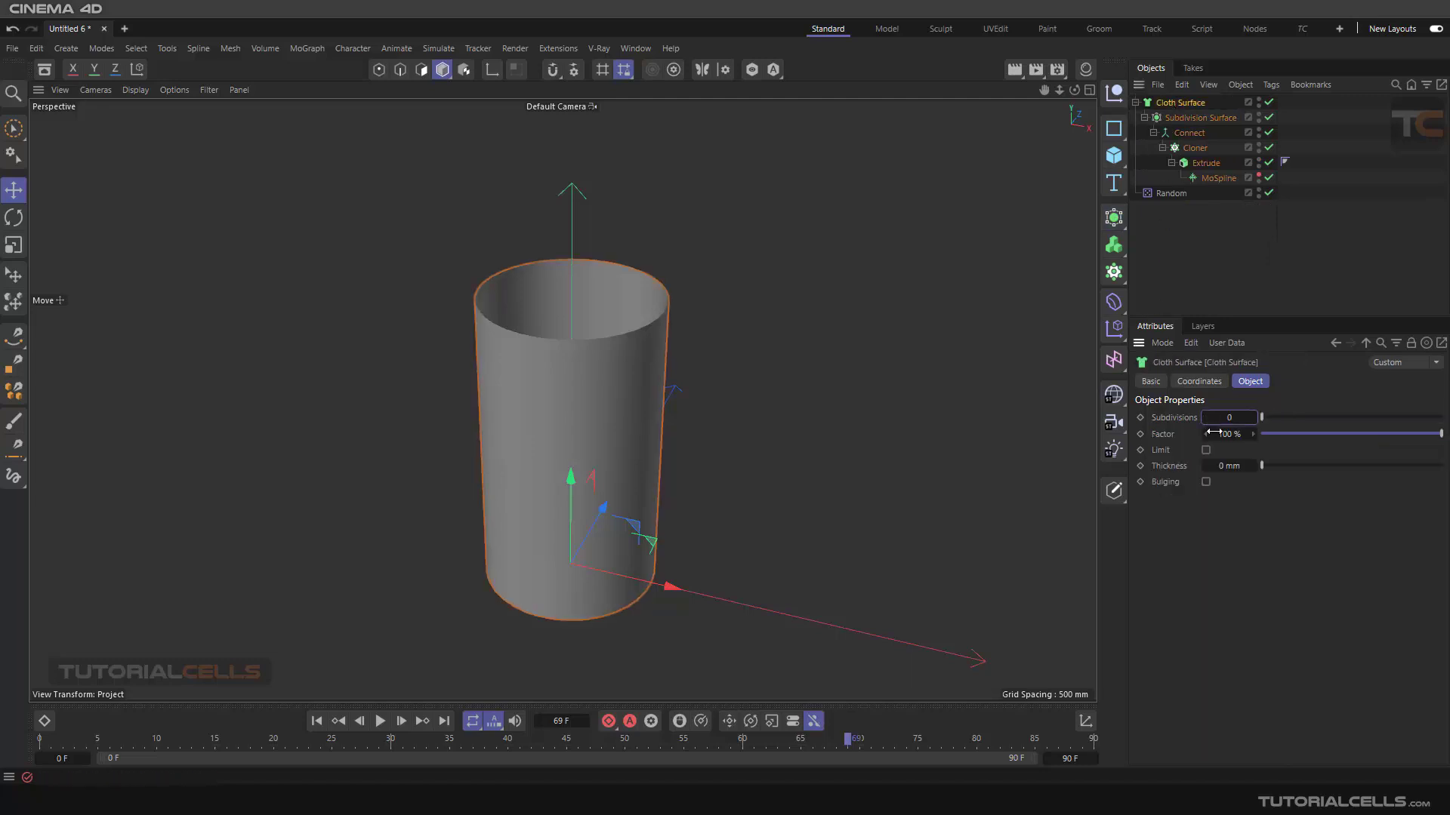
drag(1205, 466, 1227, 465)
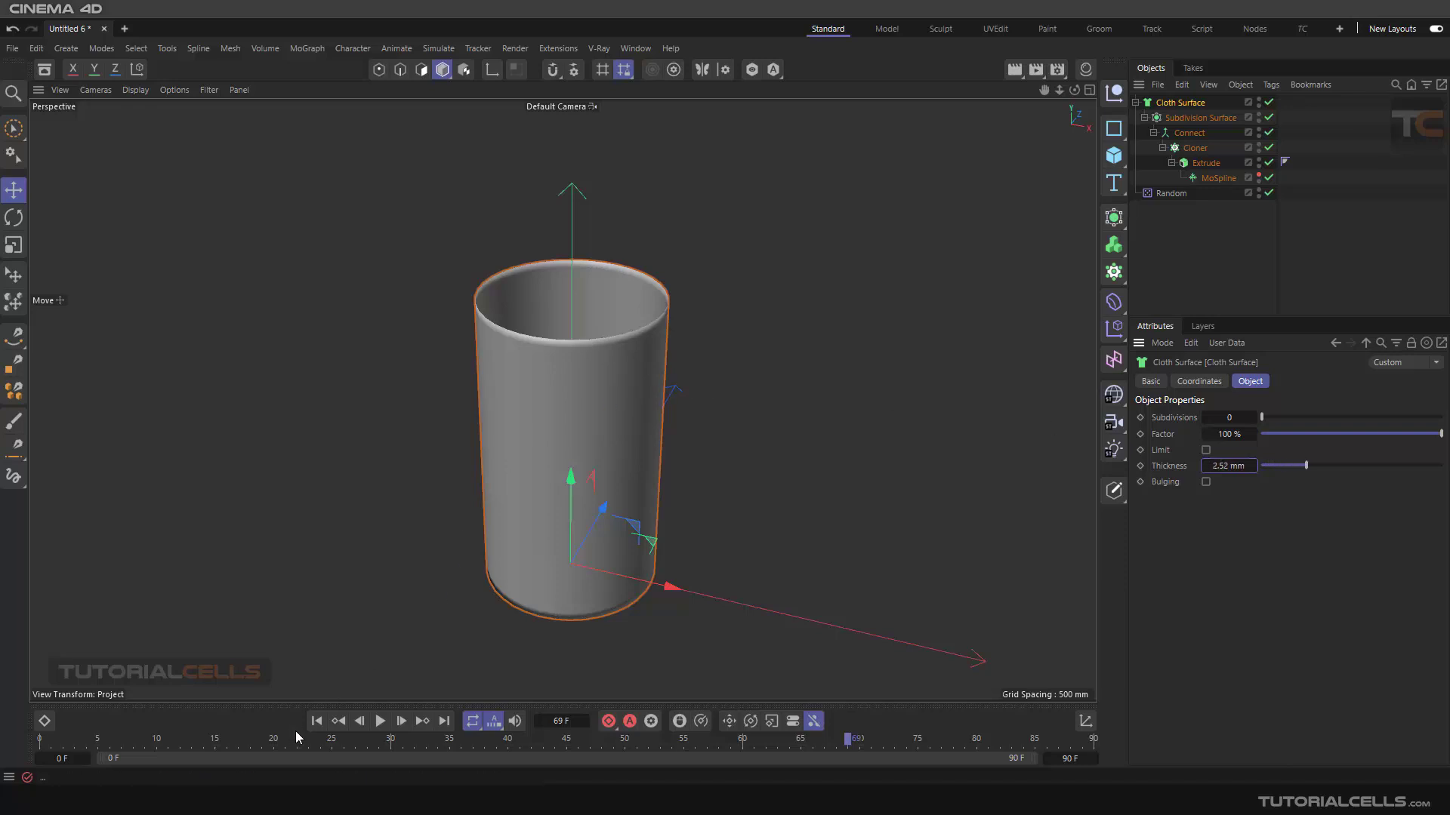
click(317, 721)
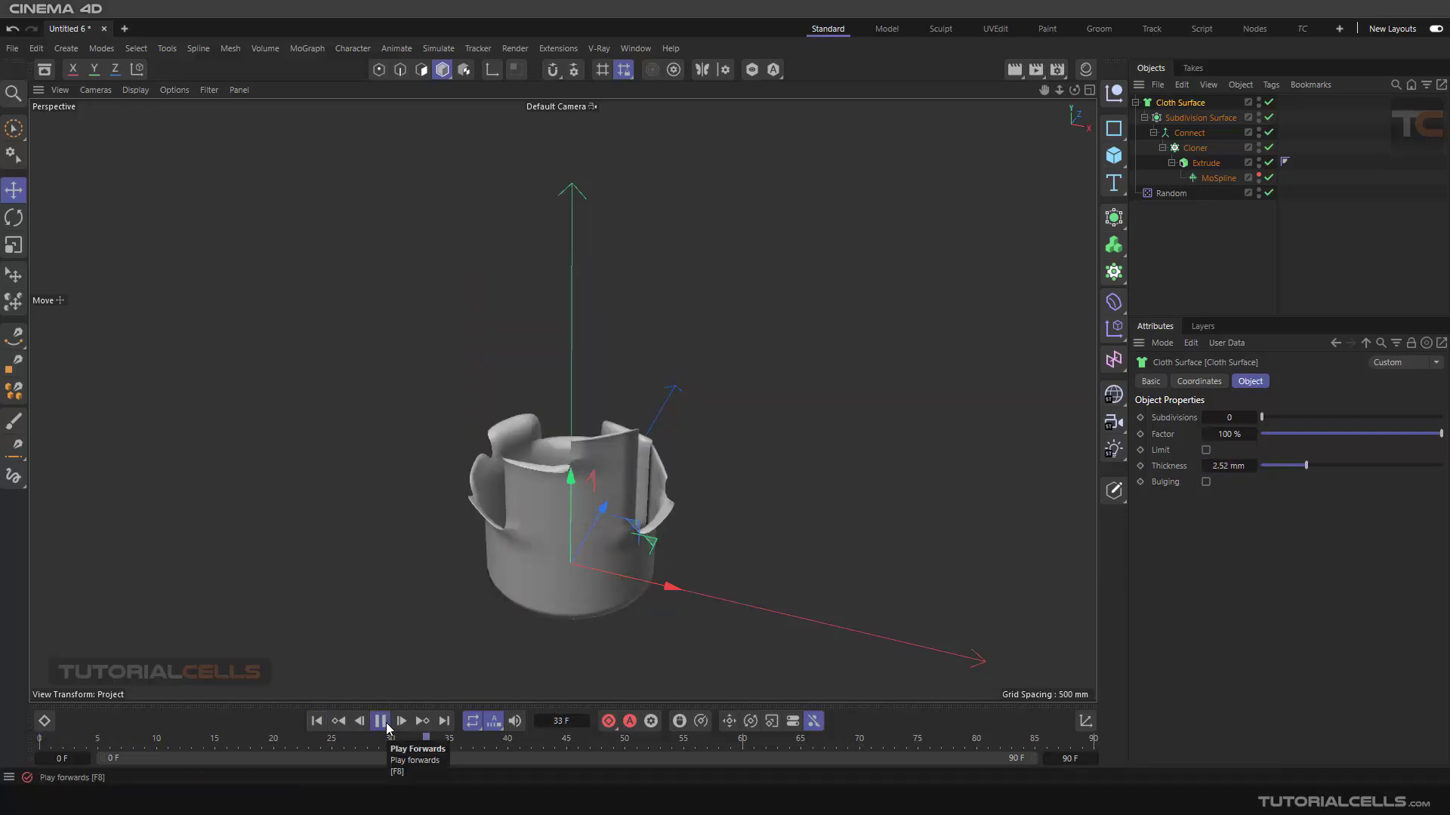
click(385, 727)
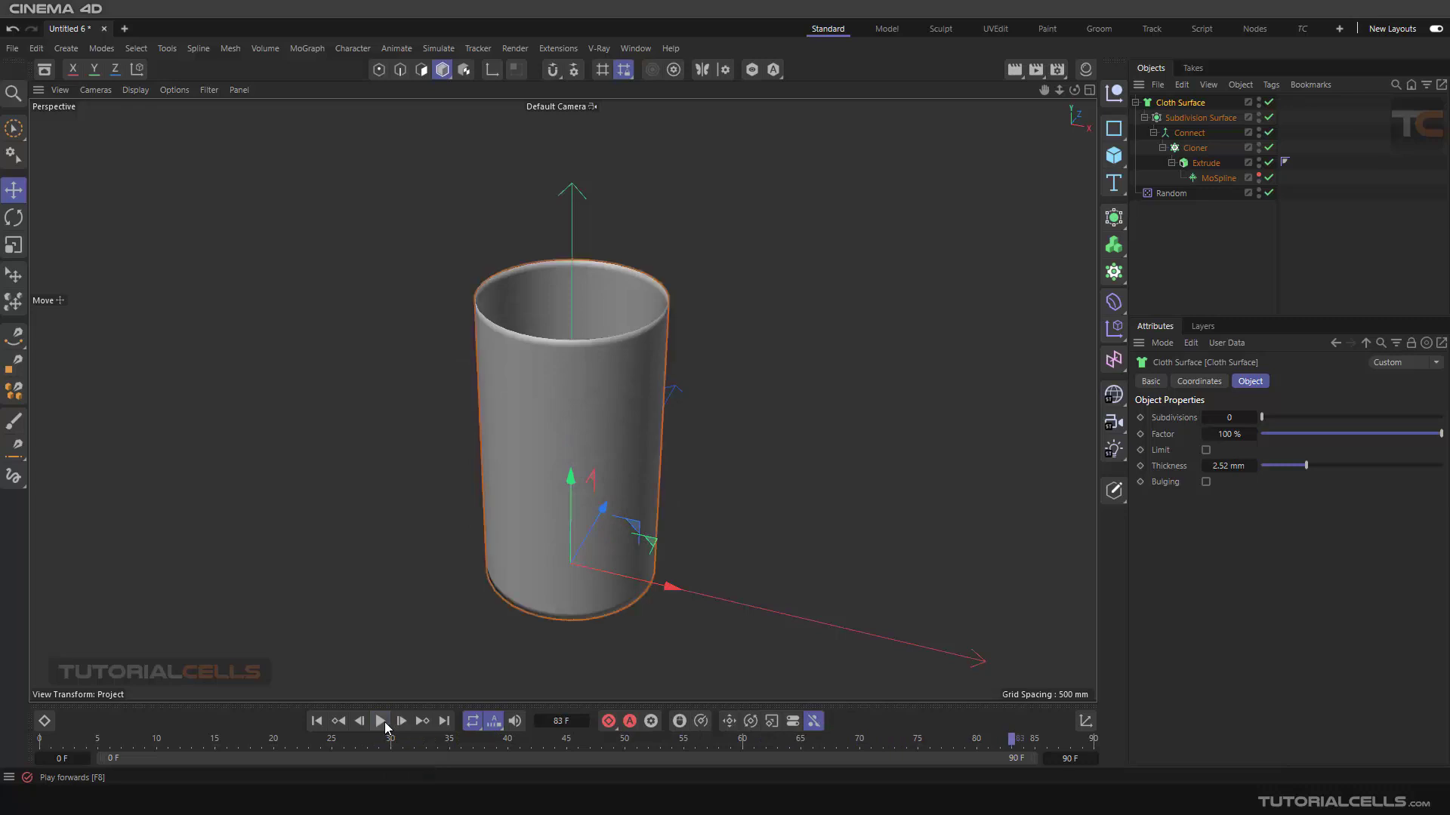
Set the Cloth Surface's Subdivisions to 1, replay from the first frame, and inspect the opening petals at frame 65.
click(1252, 418)
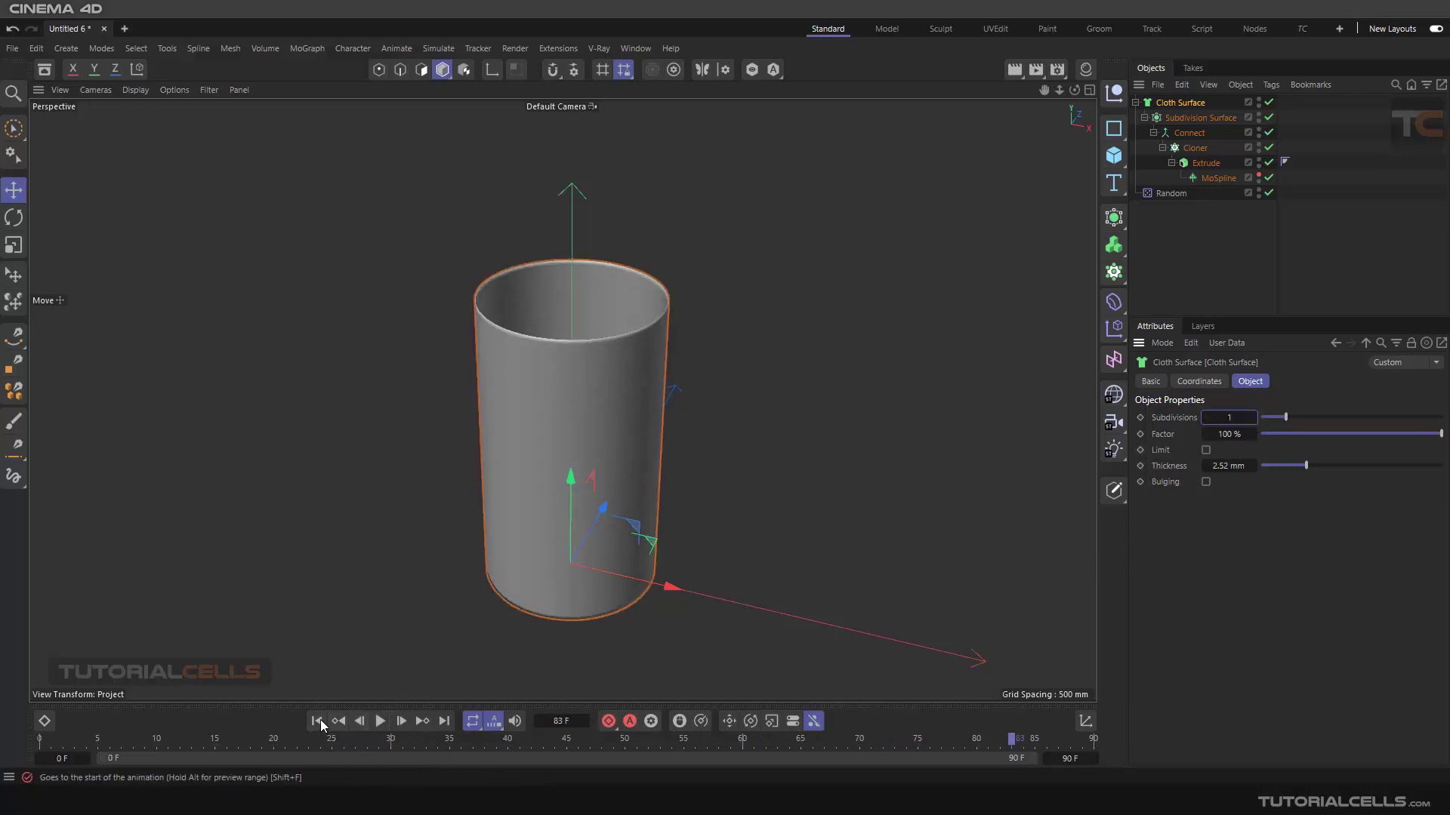
click(319, 722)
click(381, 721)
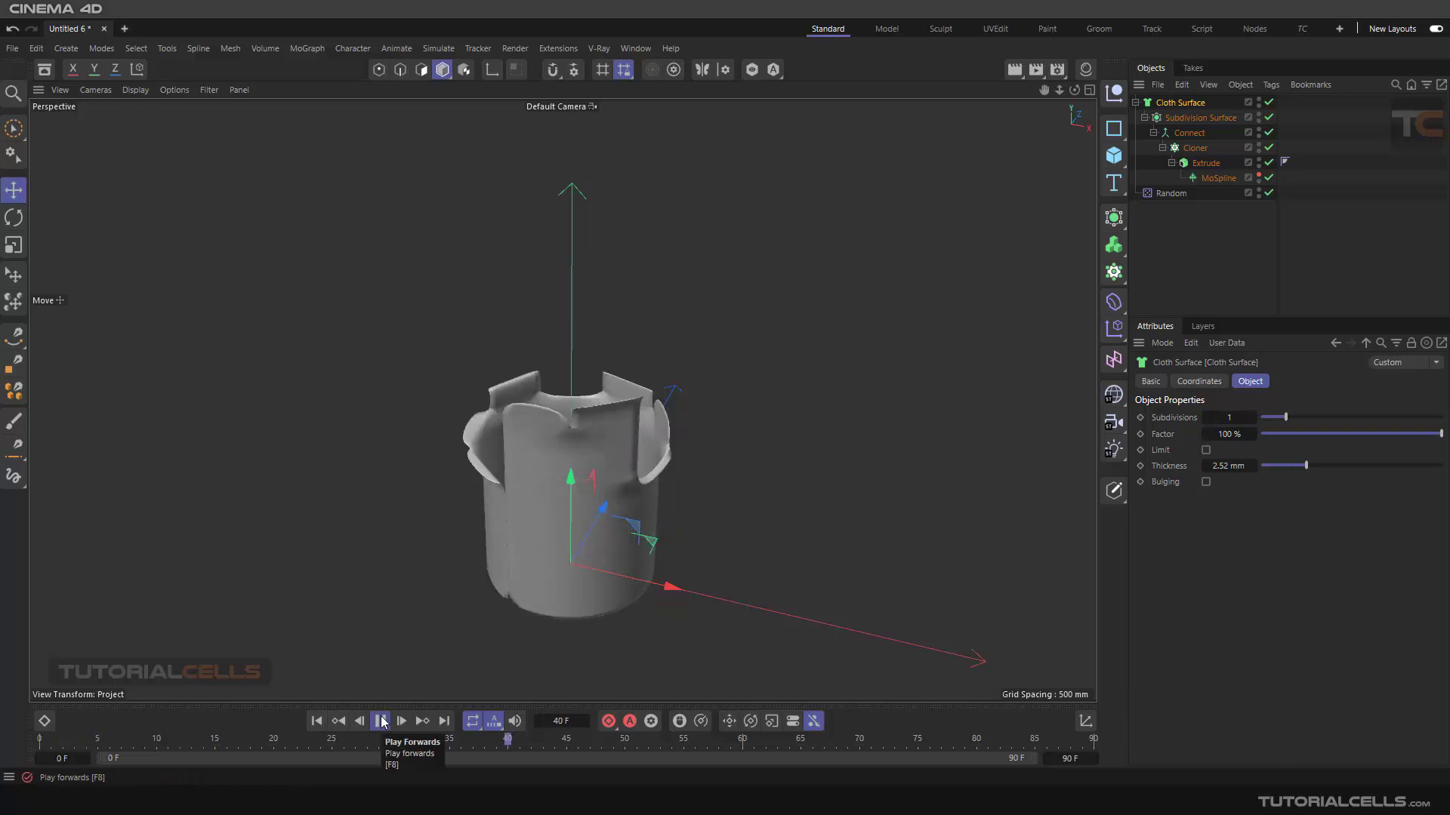
click(382, 722)
alt+drag(472, 460, 566, 432)
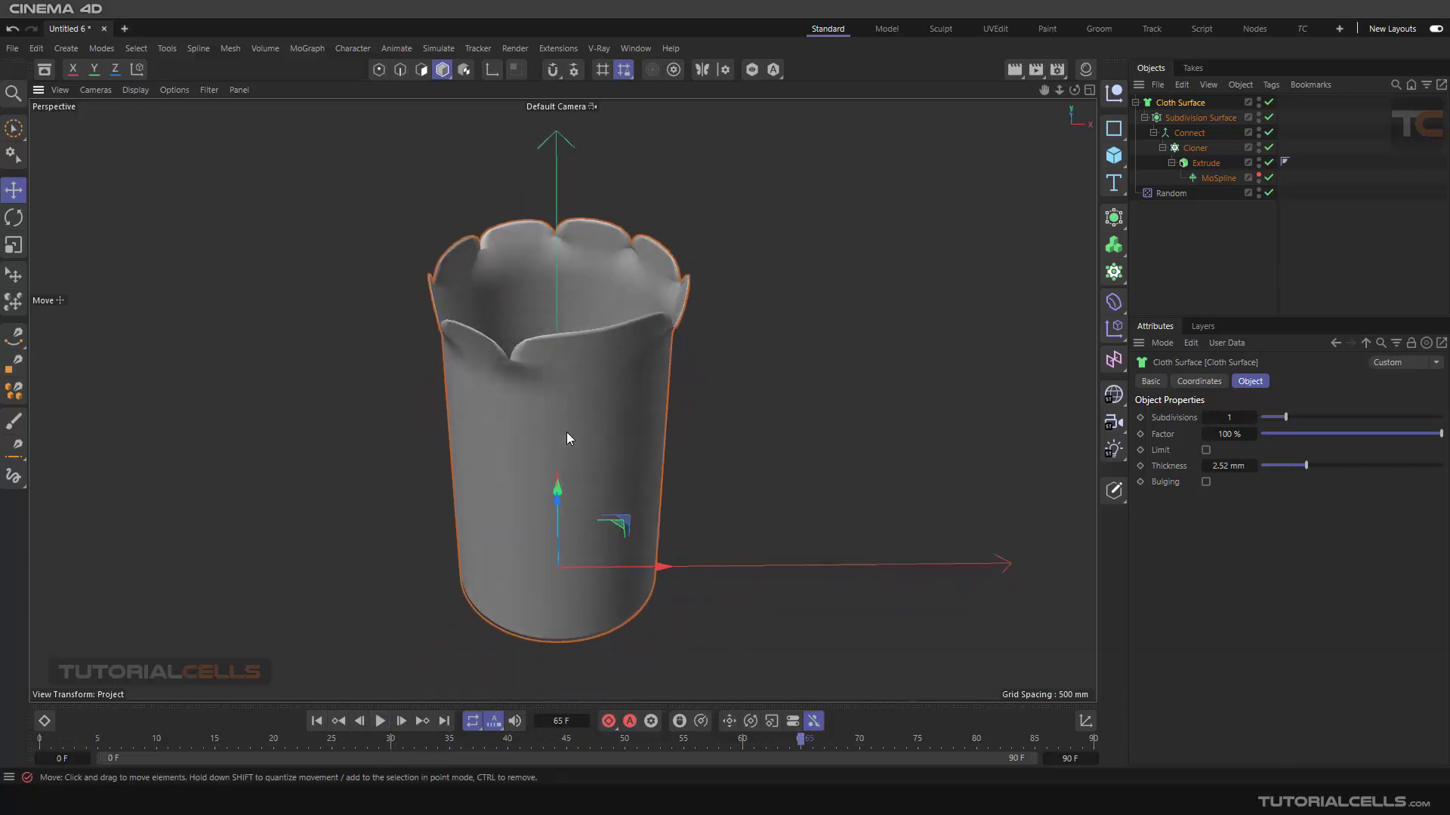
scroll(587, 377, up, 3)
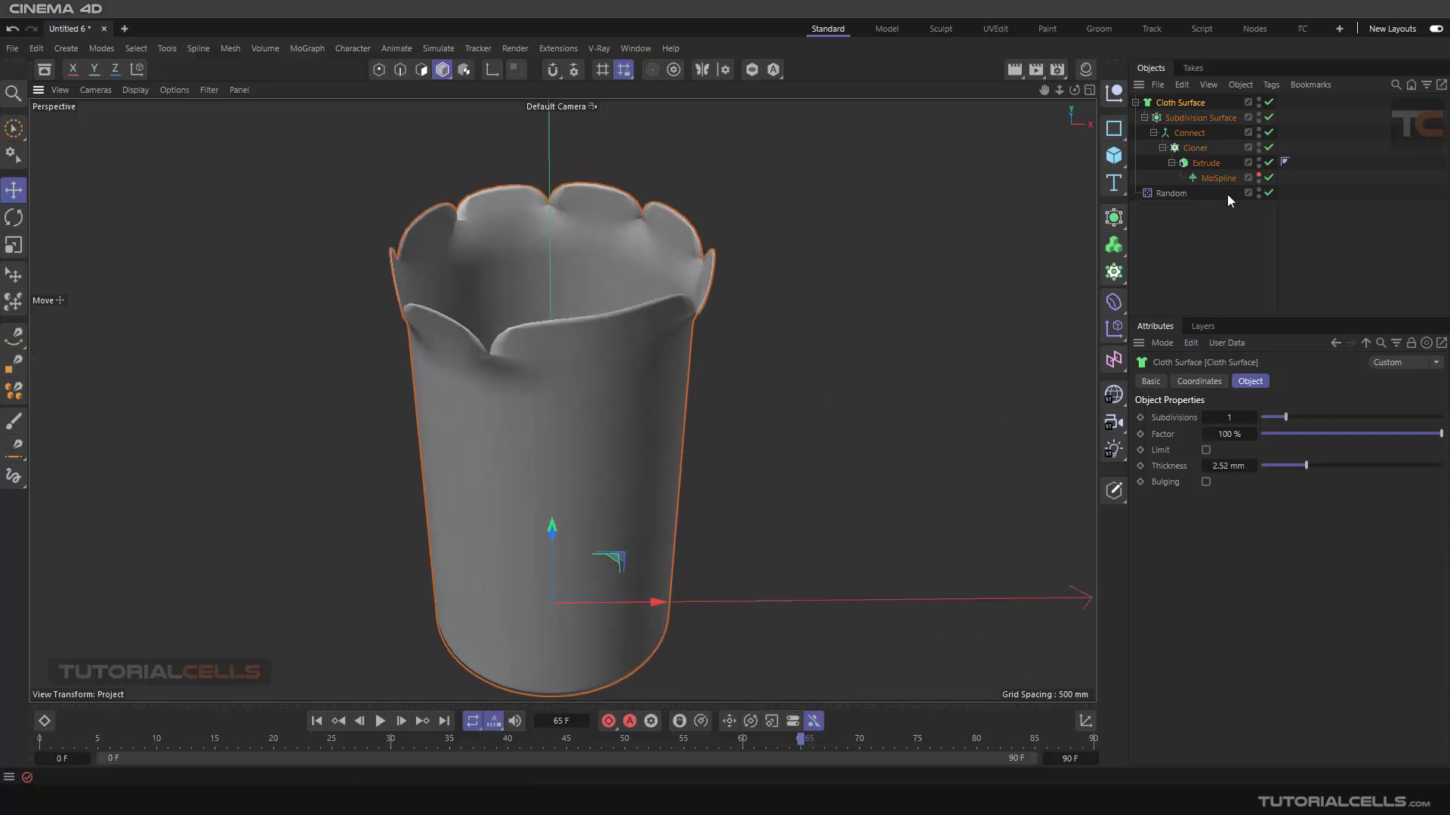
Take the Connect object out of the generators and delete the Cloth Surface together with its Subdivision Surface.
drag(1186, 181, 1178, 201)
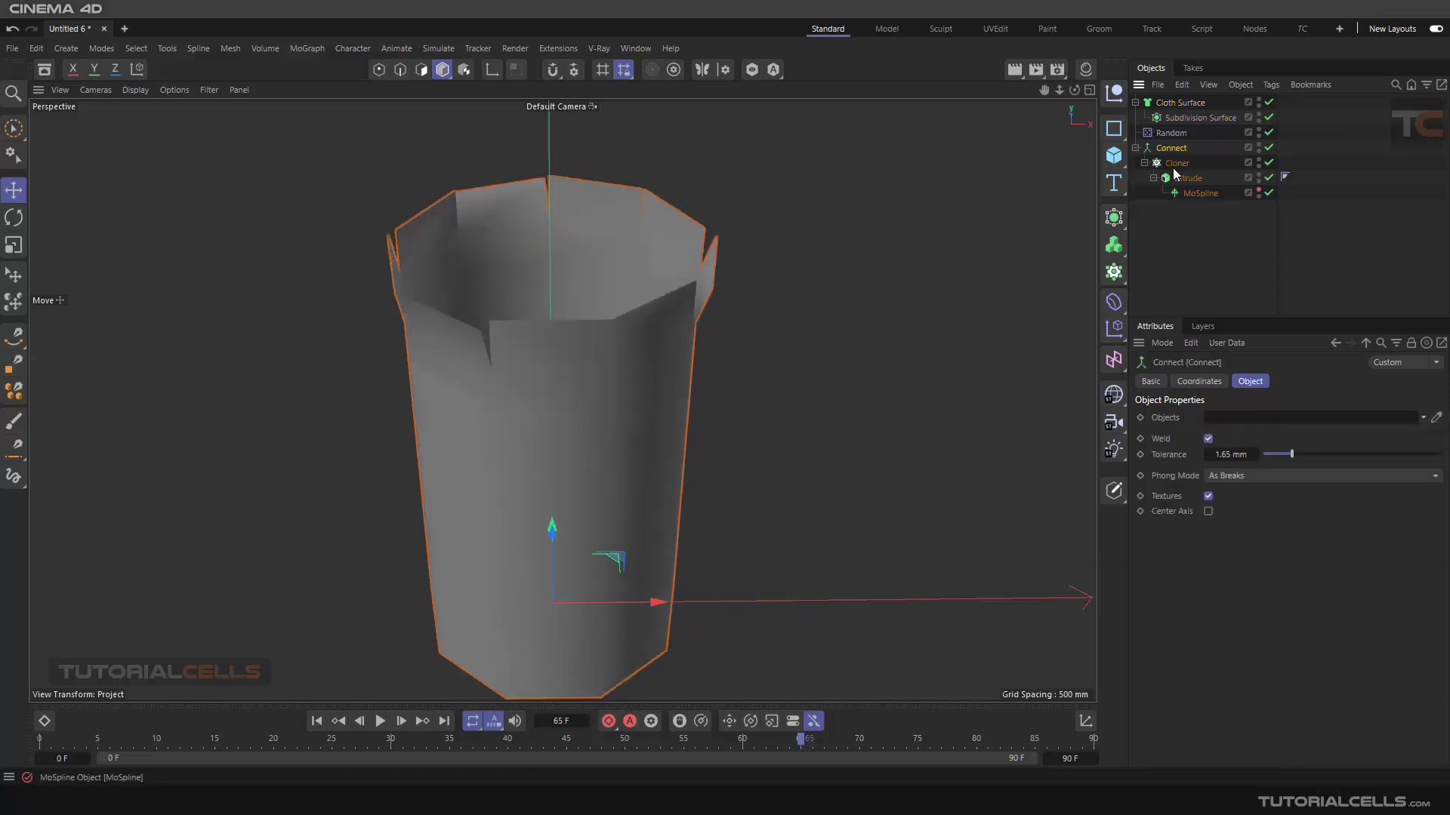
click(1168, 106)
key(Delete)
Add an Arc spline in the ZY plane from the Right view.
scroll(596, 429, down, 5)
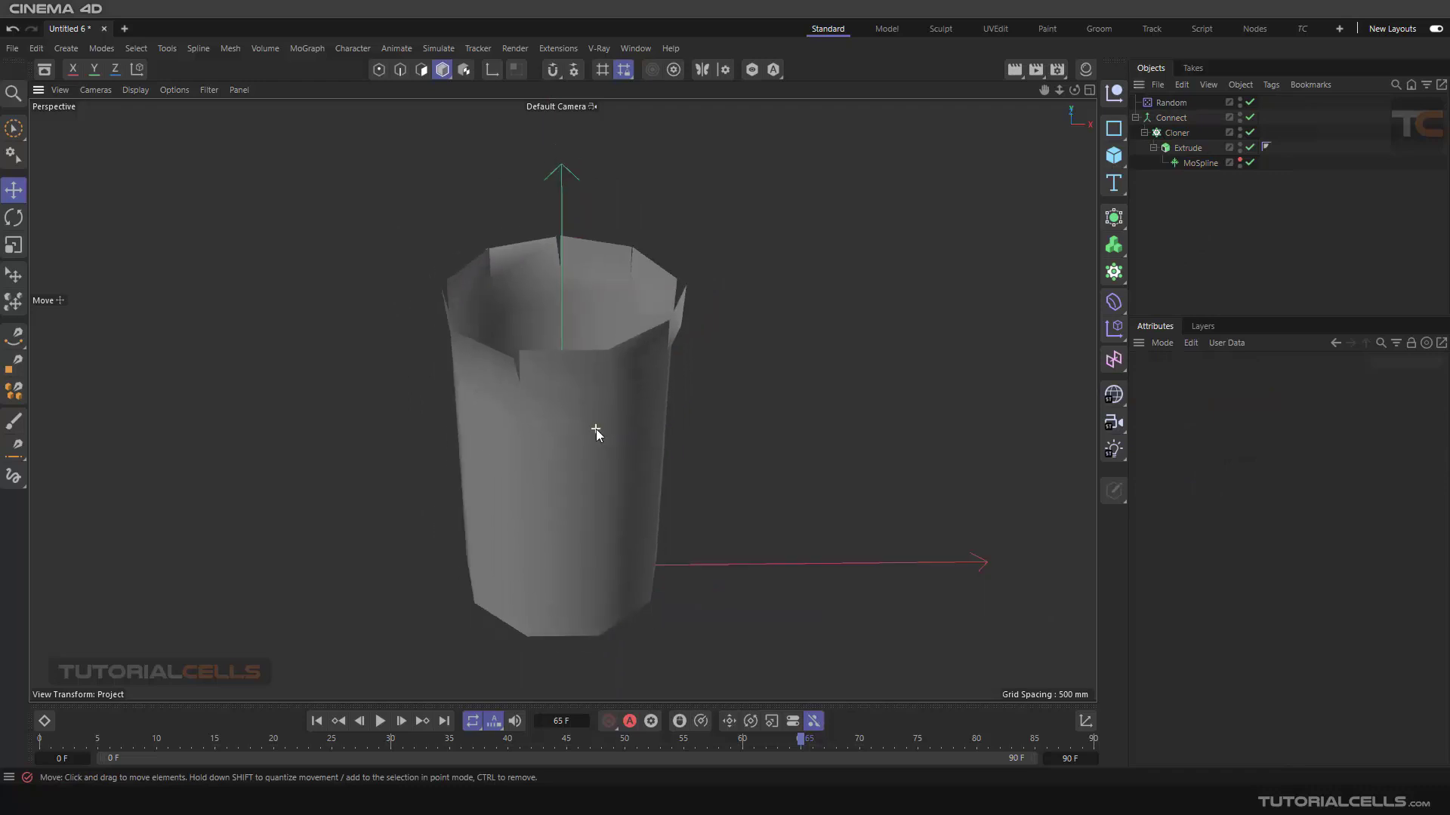
alt+middle_drag(620, 447, 587, 416)
mouse_move(587, 415)
alt+mouse_down()
mouse_move(544, 370)
mouse_move(596, 404)
alt+mouse_up()
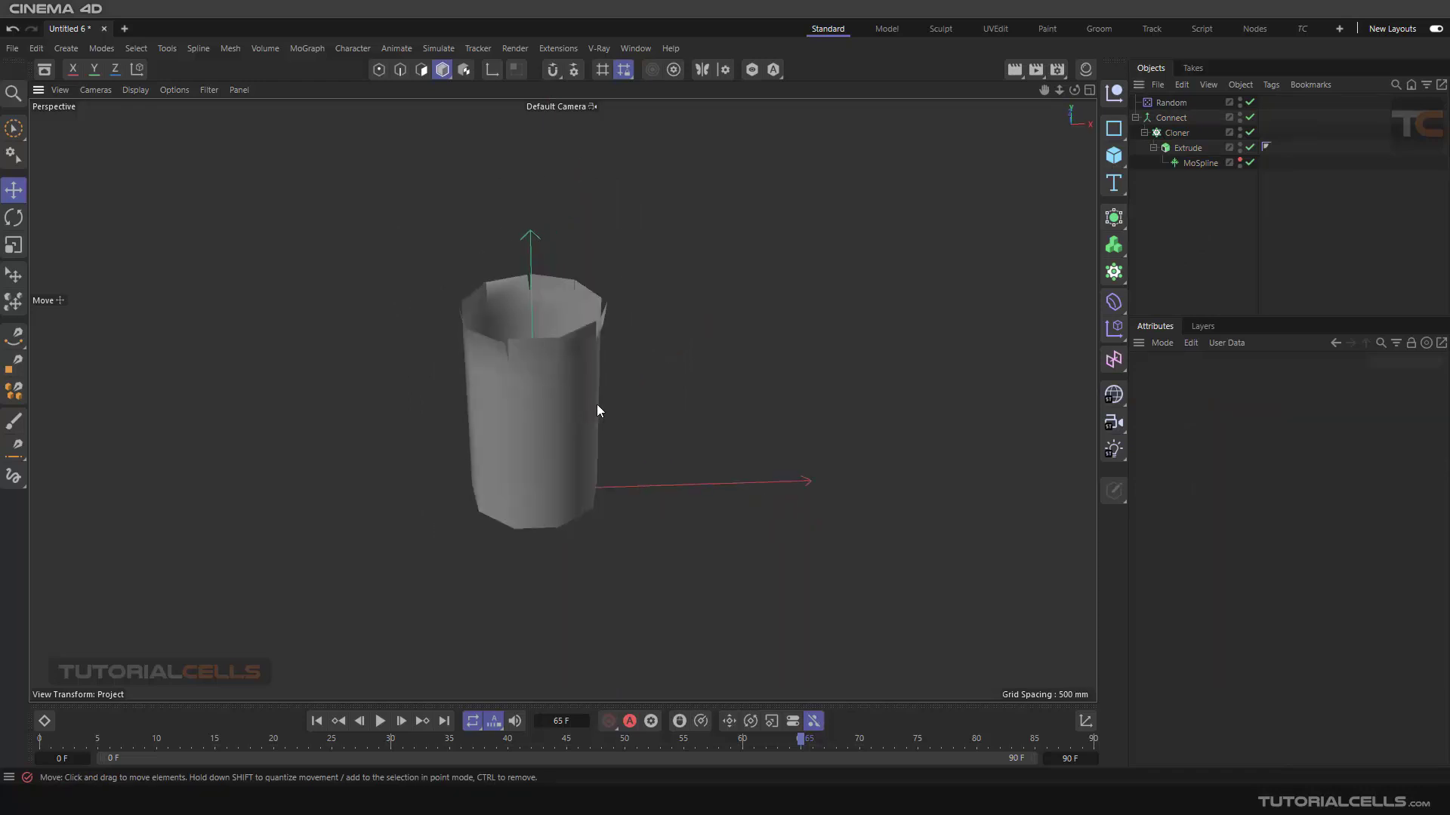
middle_click(586, 465)
middle_click(373, 451)
scroll(558, 378, down, 5)
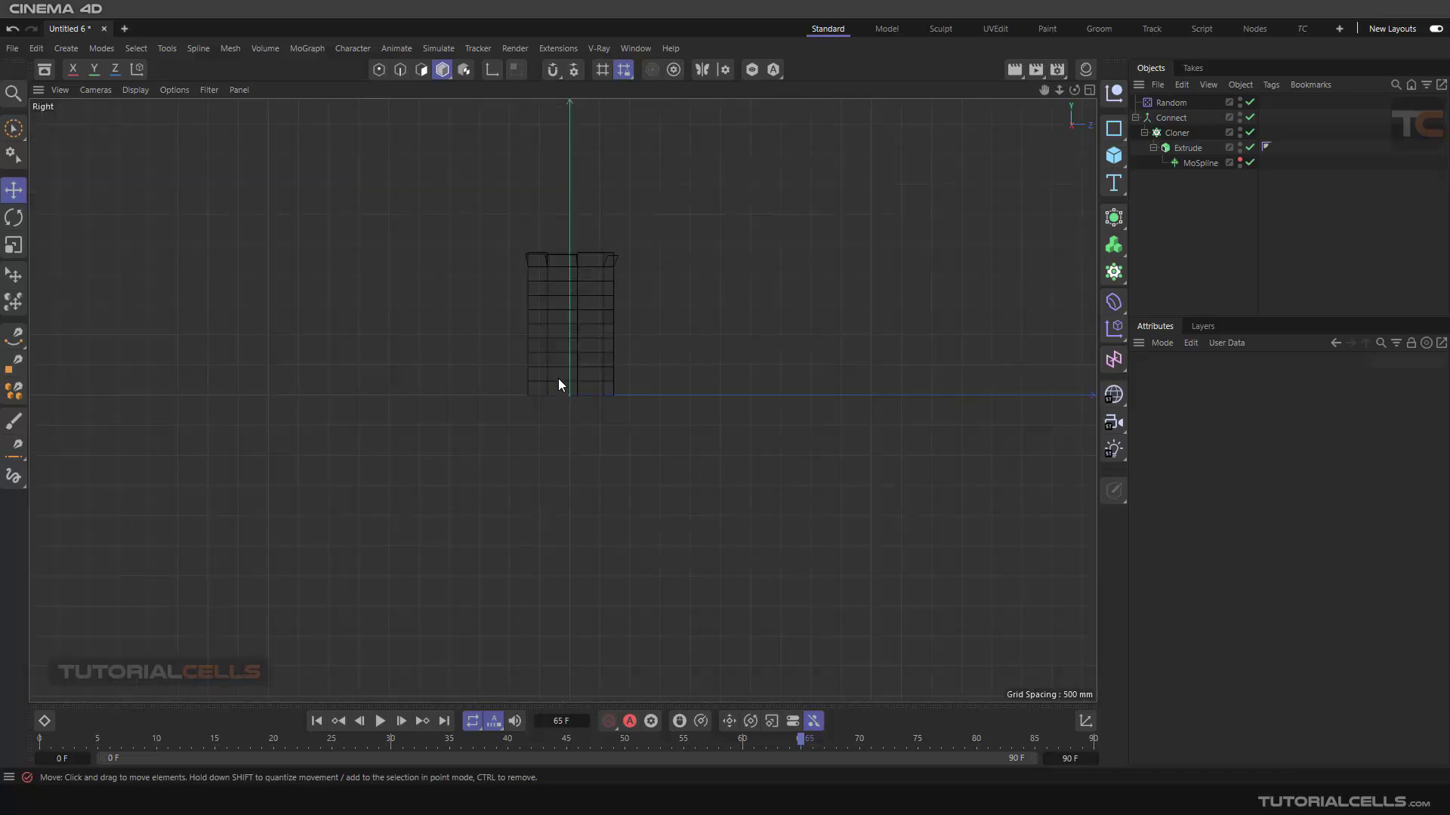
alt+middle_drag(591, 329, 539, 403)
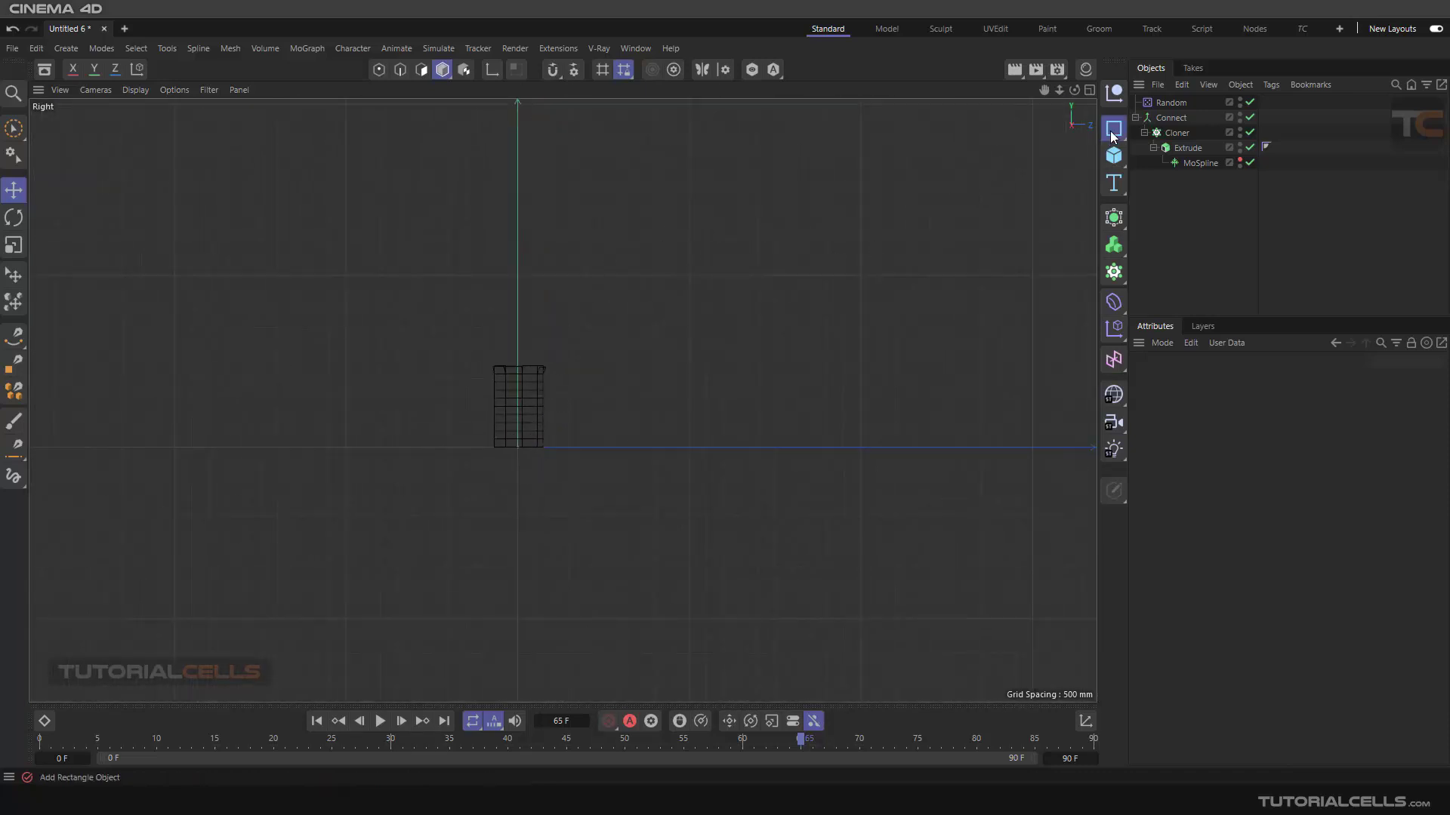
drag(1113, 136, 1162, 152)
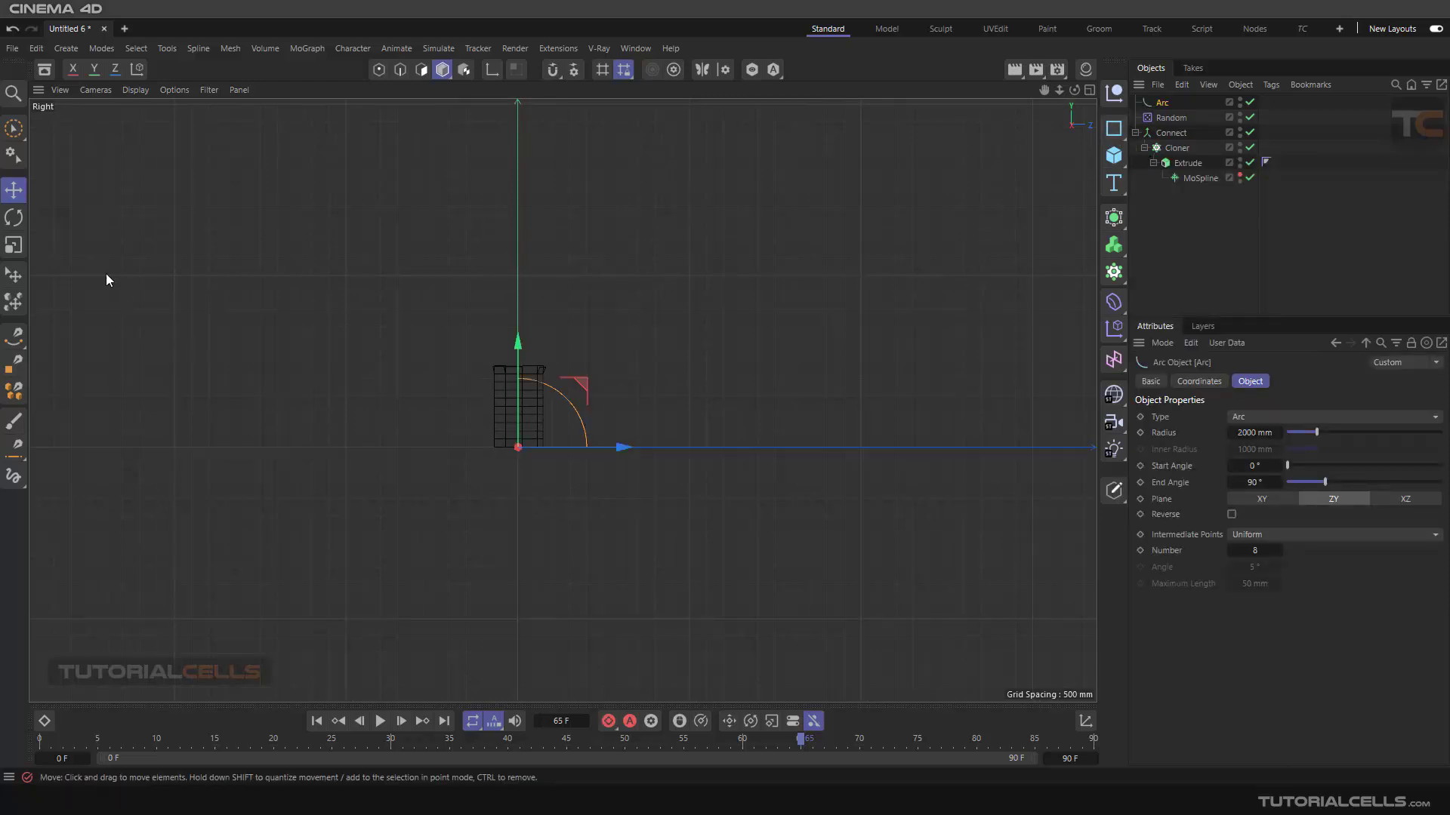
Scale the arc to about three times its size and move it along Z until its lower end meets the cylinder's base centre.
key(t)
drag(257, 294, 751, 185)
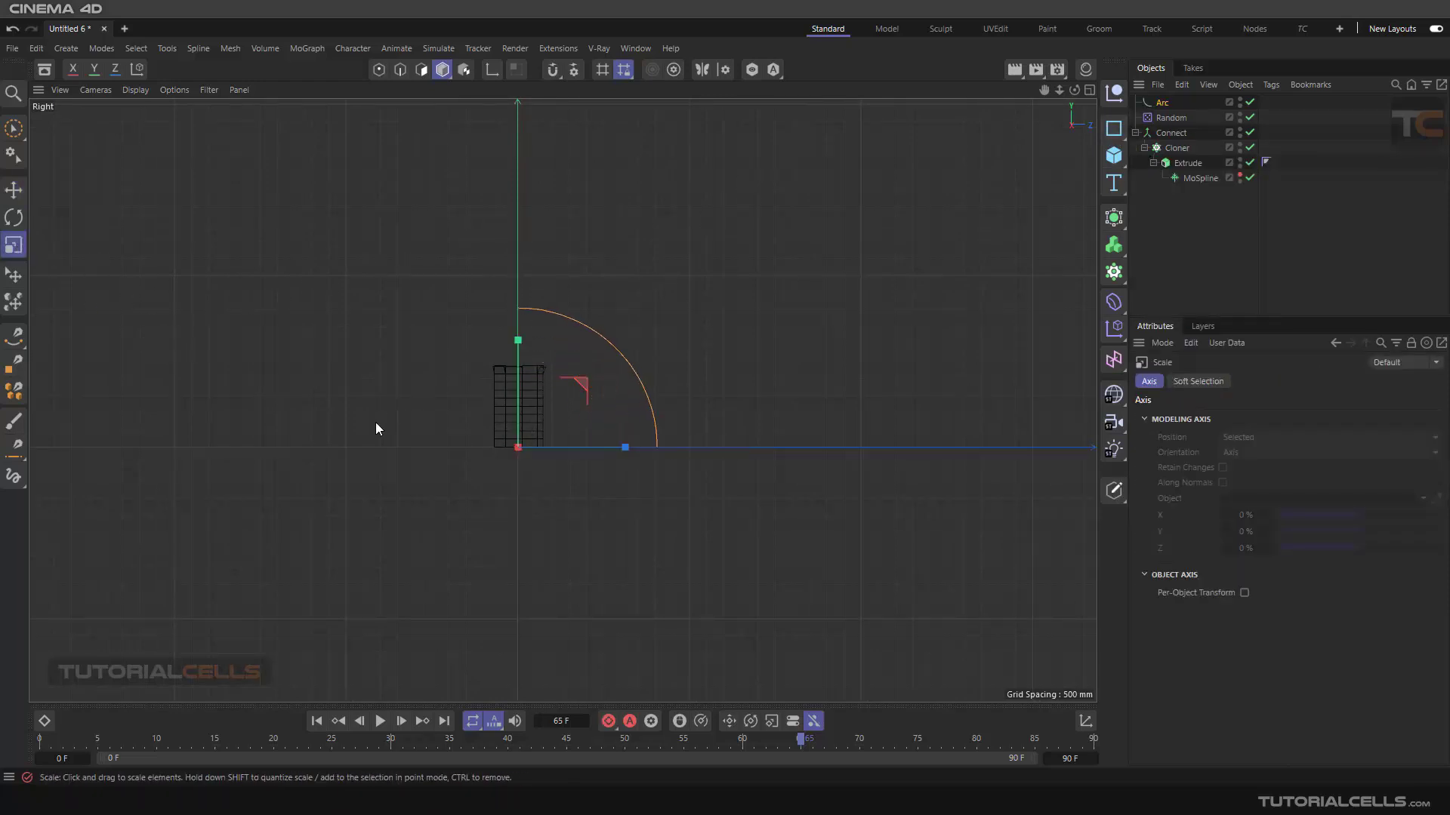
drag(376, 424, 642, 340)
click(14, 190)
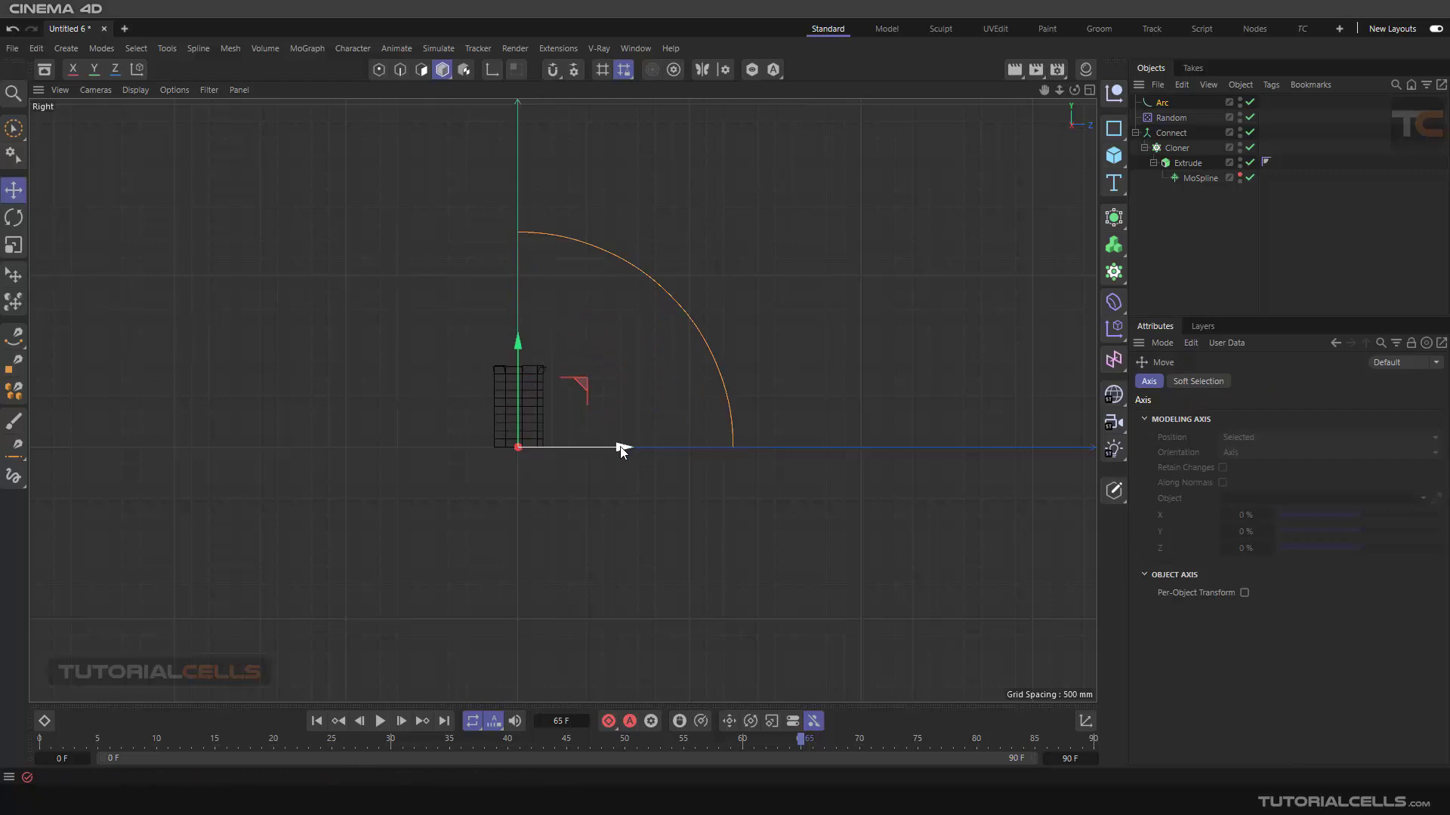
drag(621, 451, 414, 441)
scroll(470, 337, down, 1)
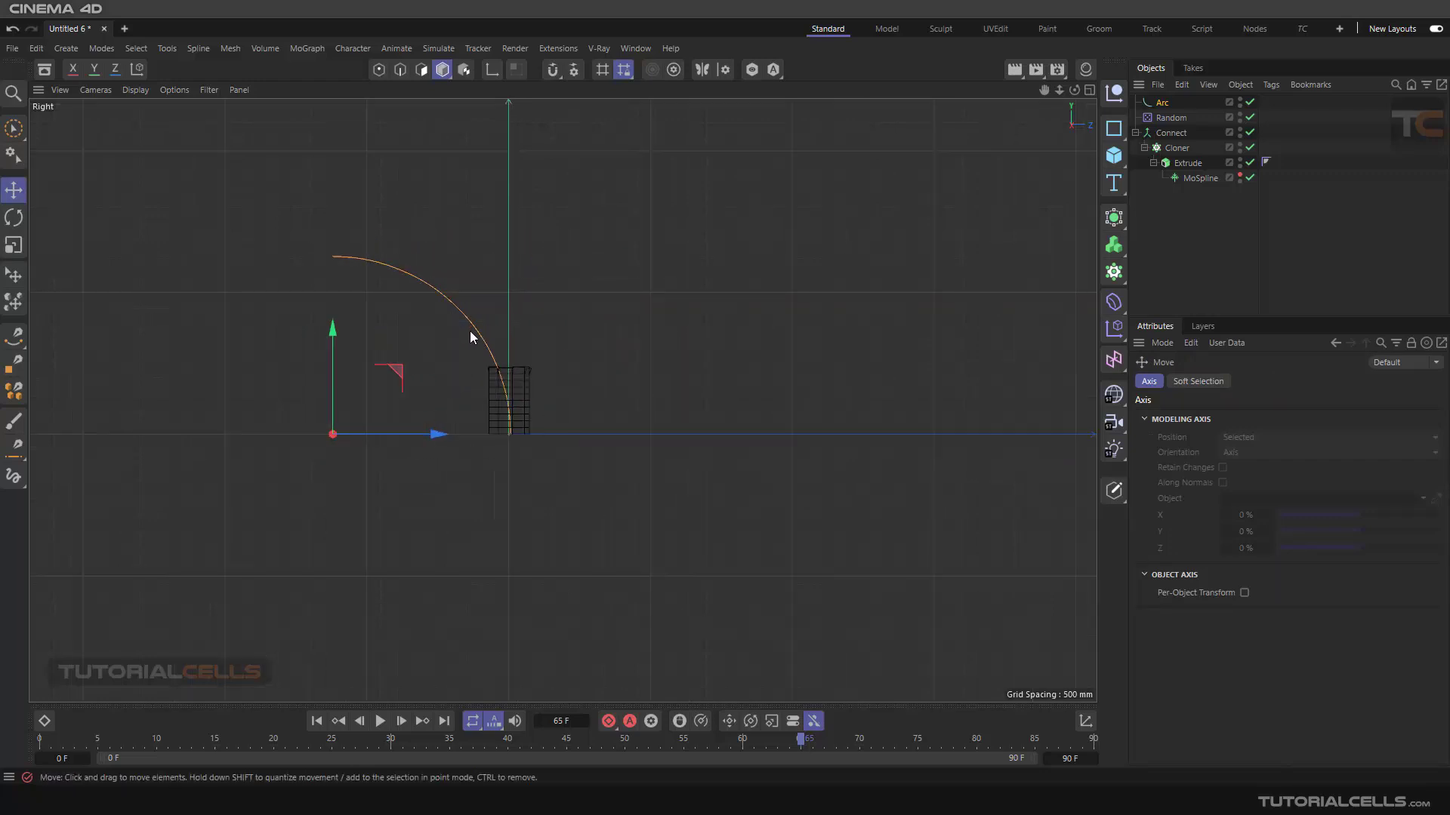
Return to the Perspective view and add a Spline Wrap deformer.
middle_click(469, 329)
middle_click(452, 308)
scroll(465, 361, down, 4)
alt+drag(515, 359, 591, 383)
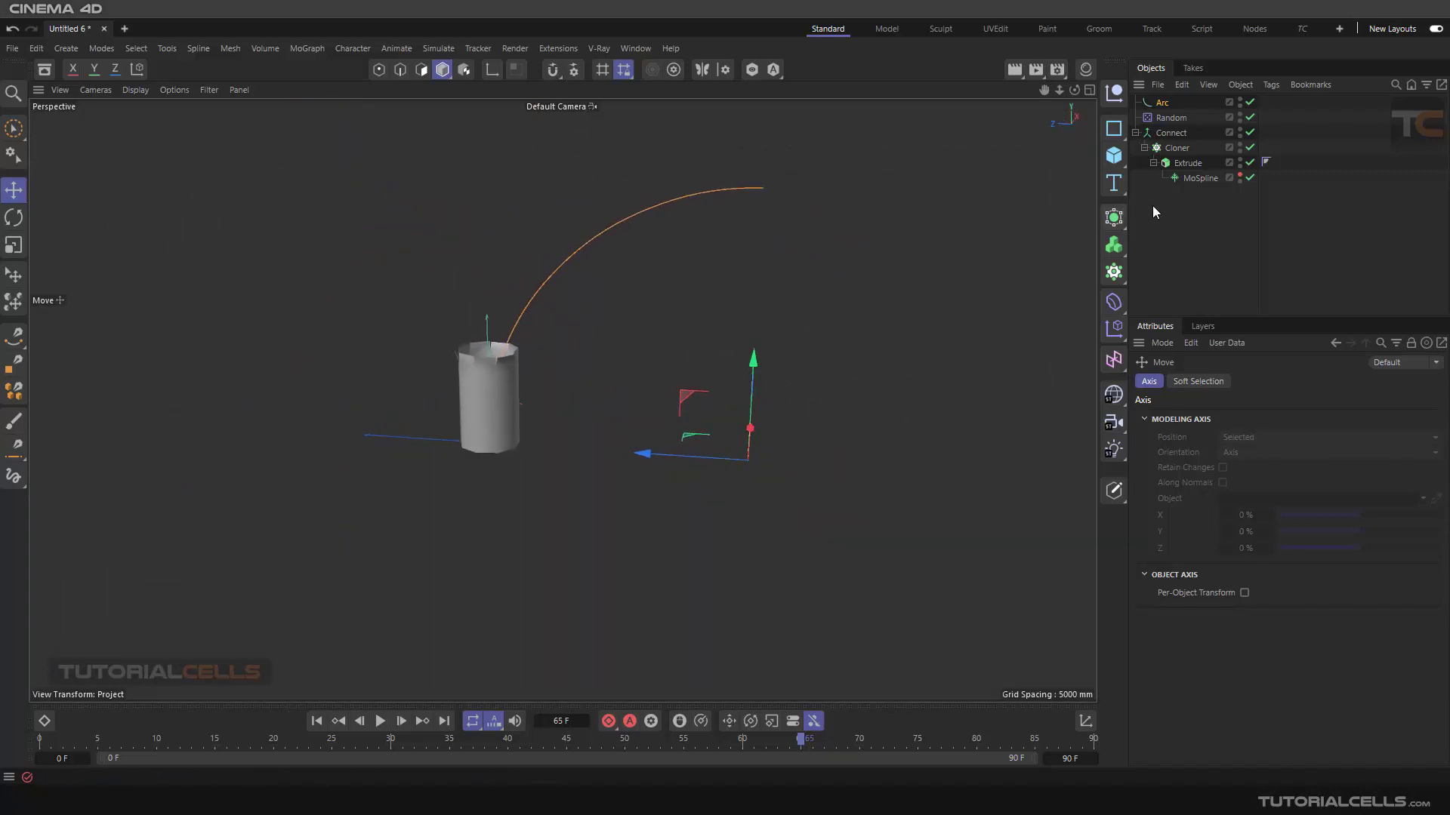
click(1112, 304)
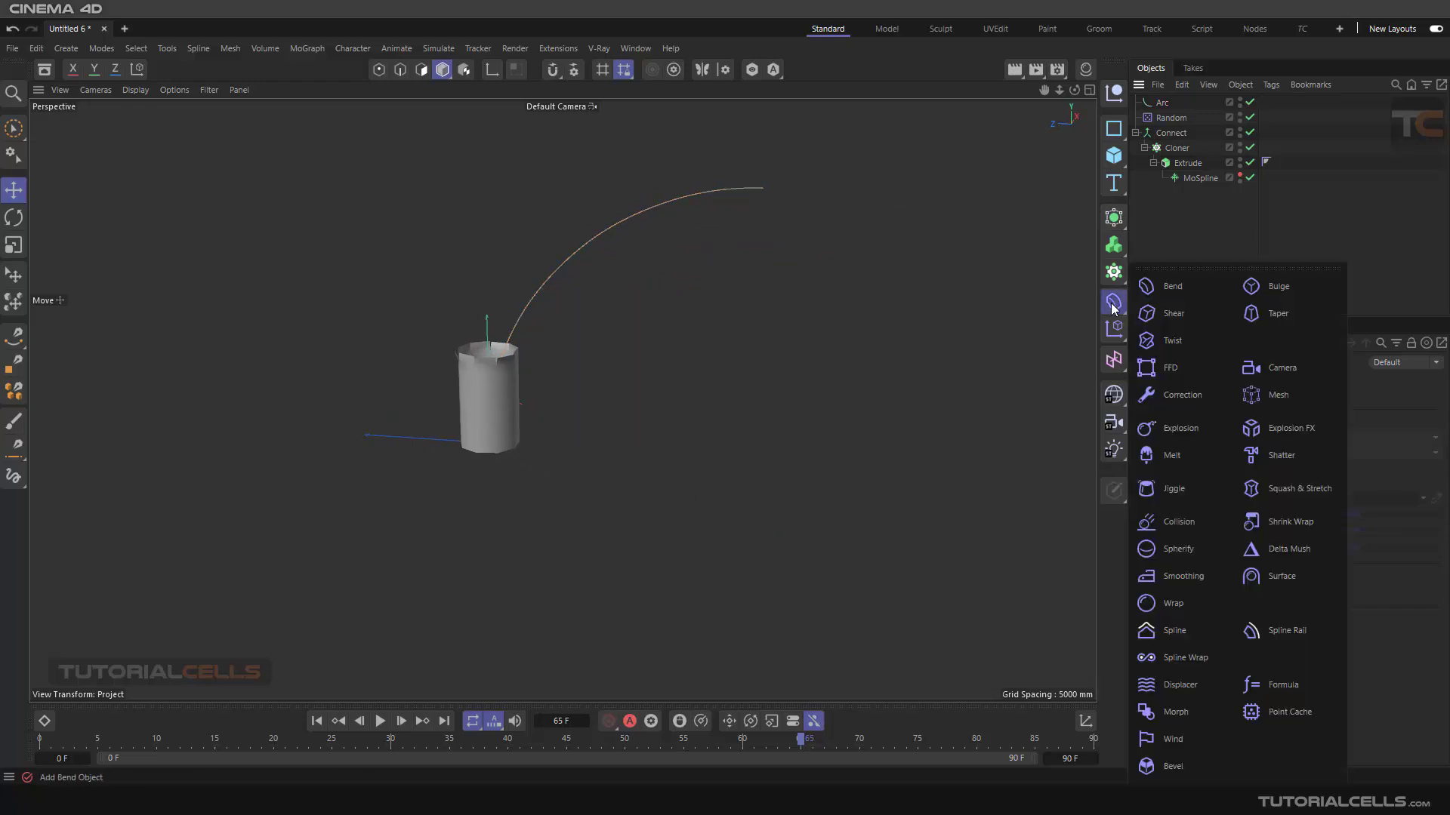
click(1167, 660)
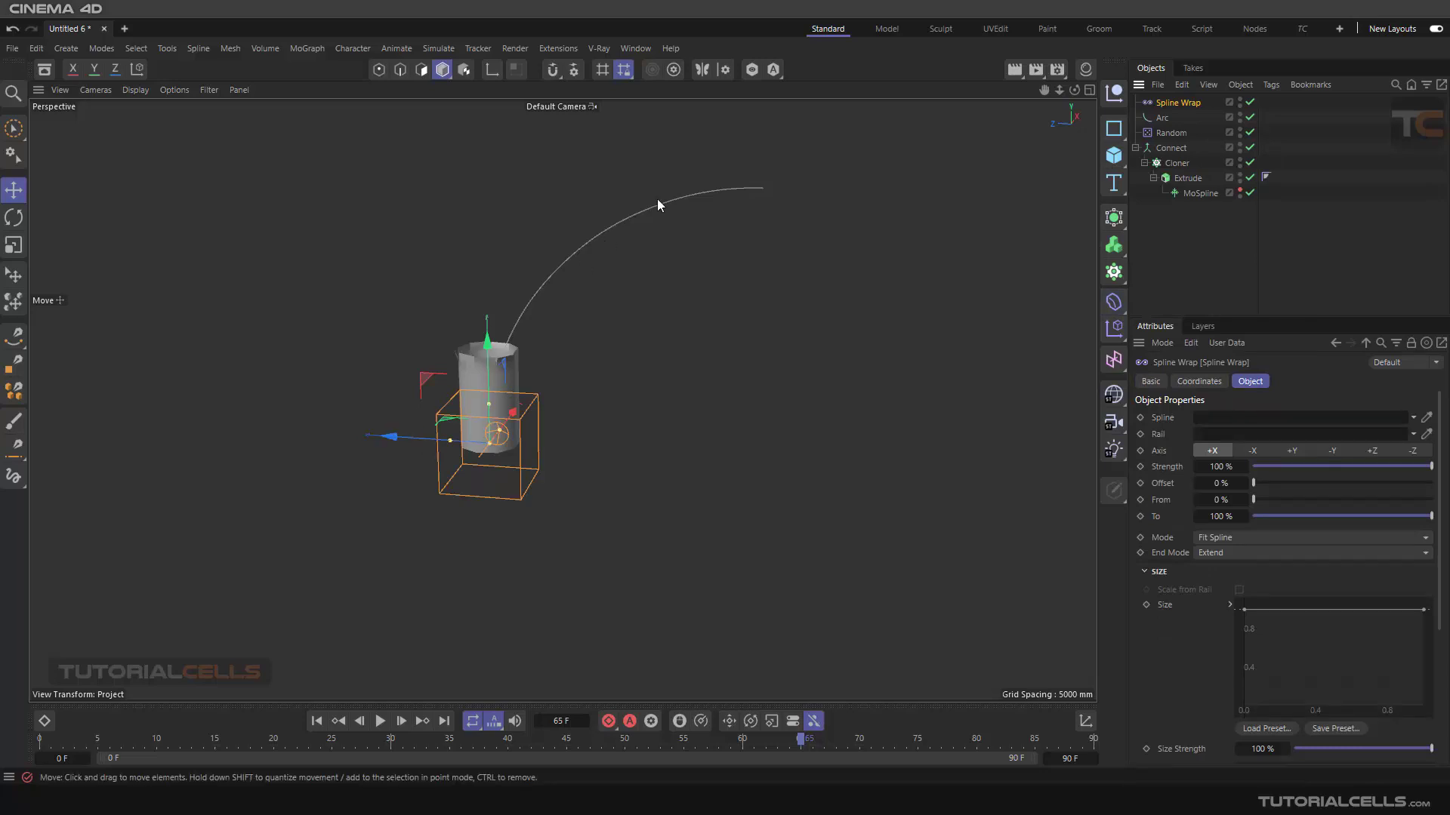
Group the Spline Wrap and the Connect object under one null.
click(1135, 148)
click(1172, 148)
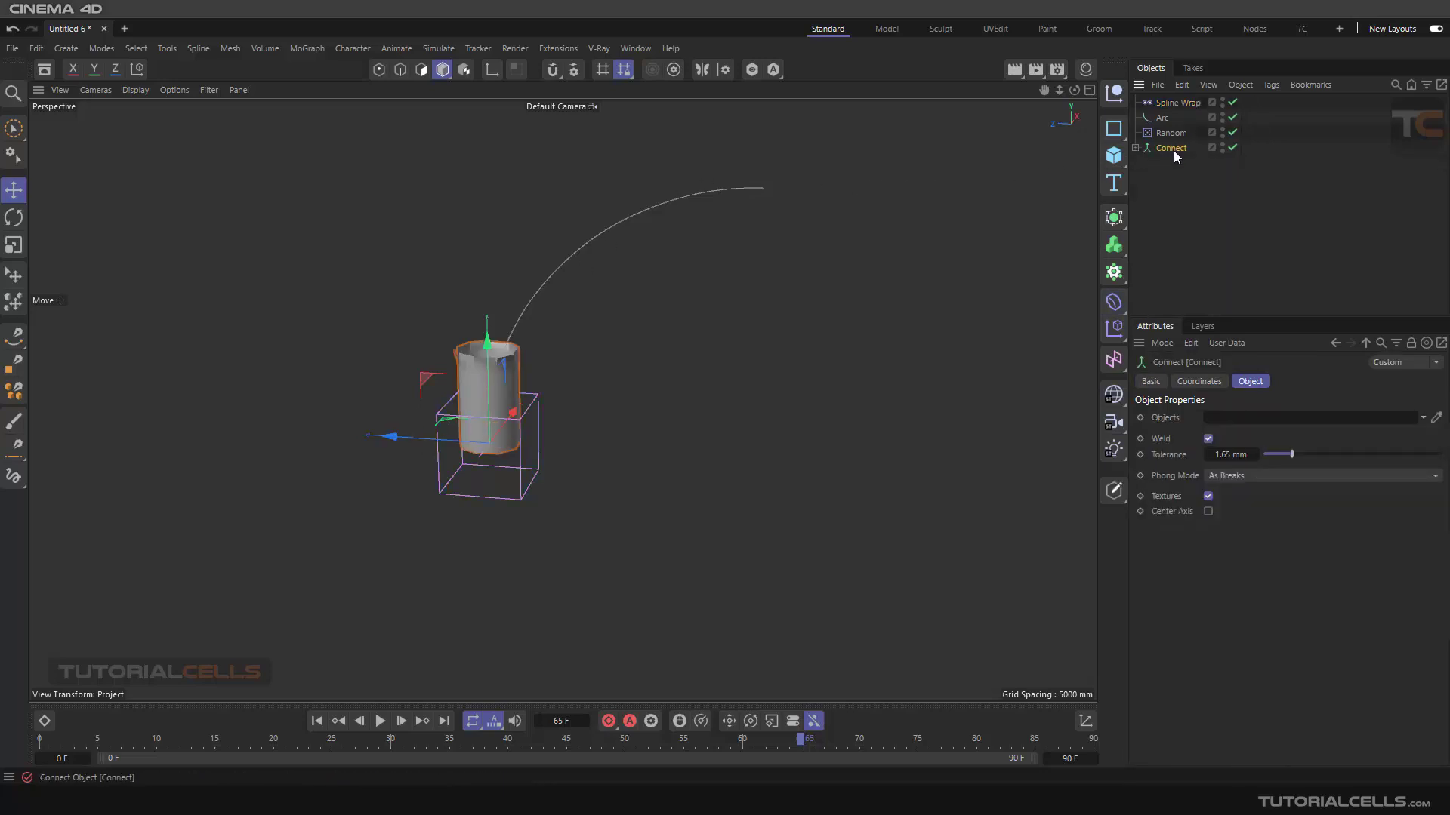
click(1134, 151)
click(1134, 151)
ctrl+click(1185, 107)
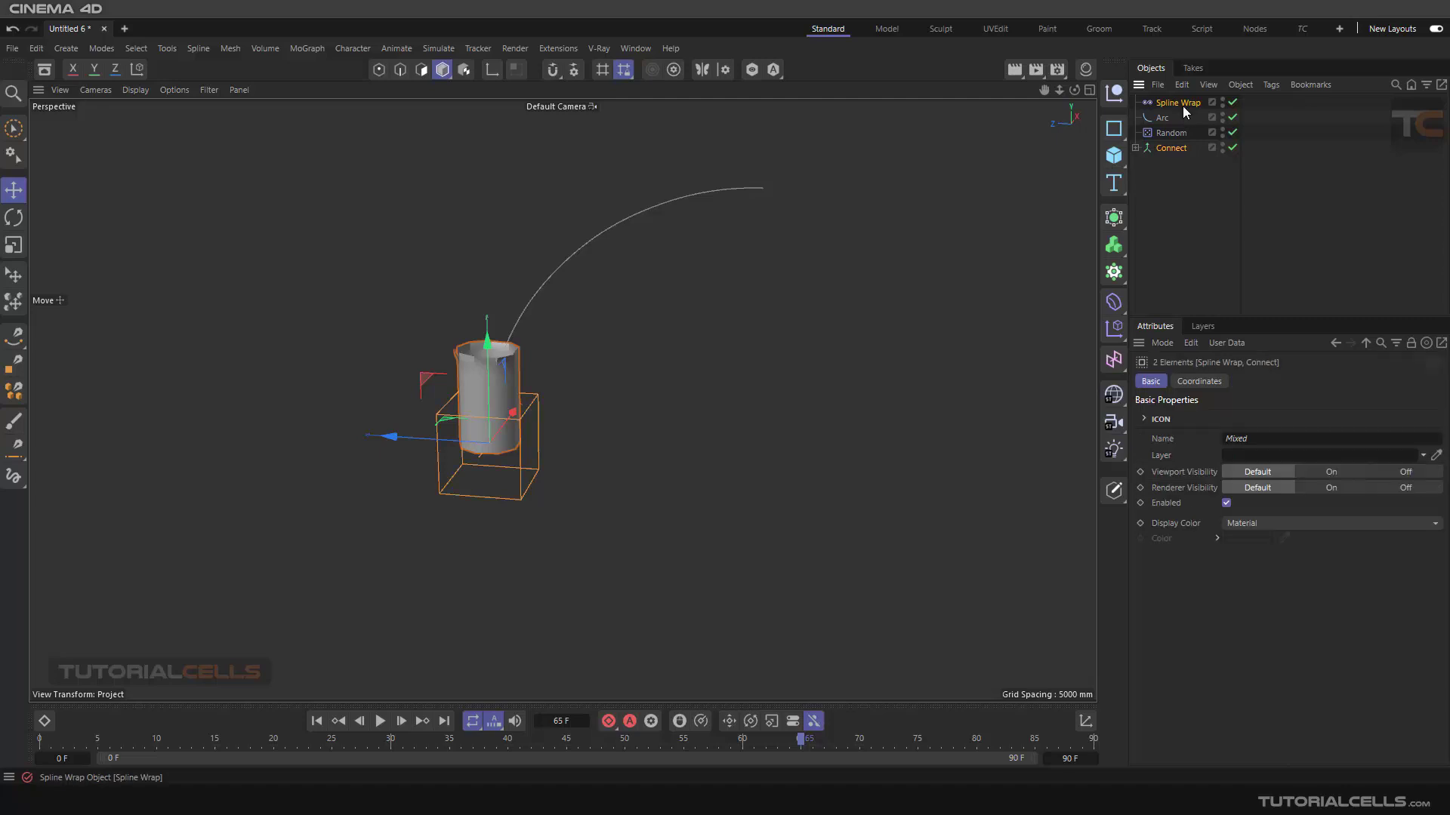
right_click(1182, 105)
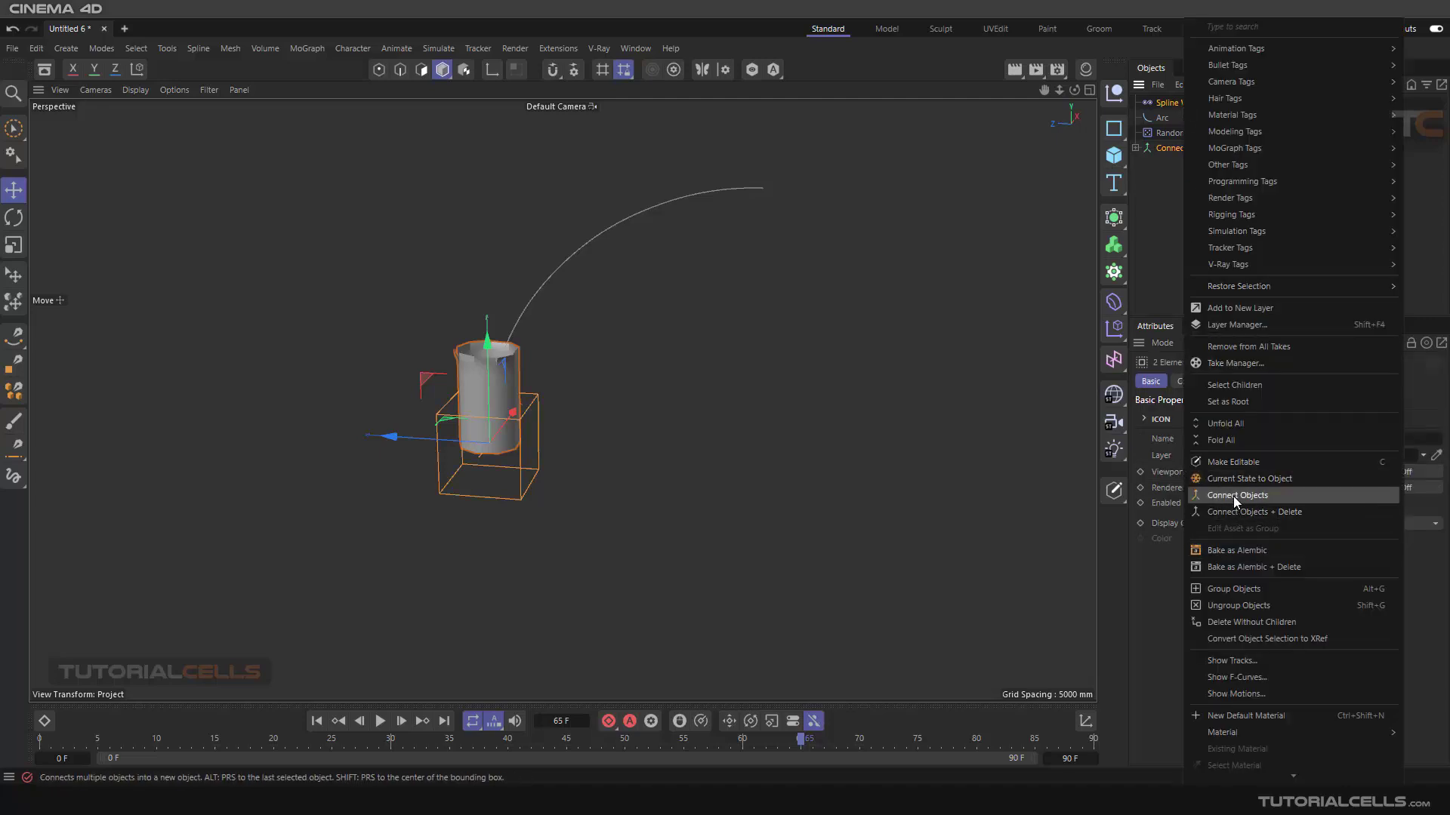
click(1234, 591)
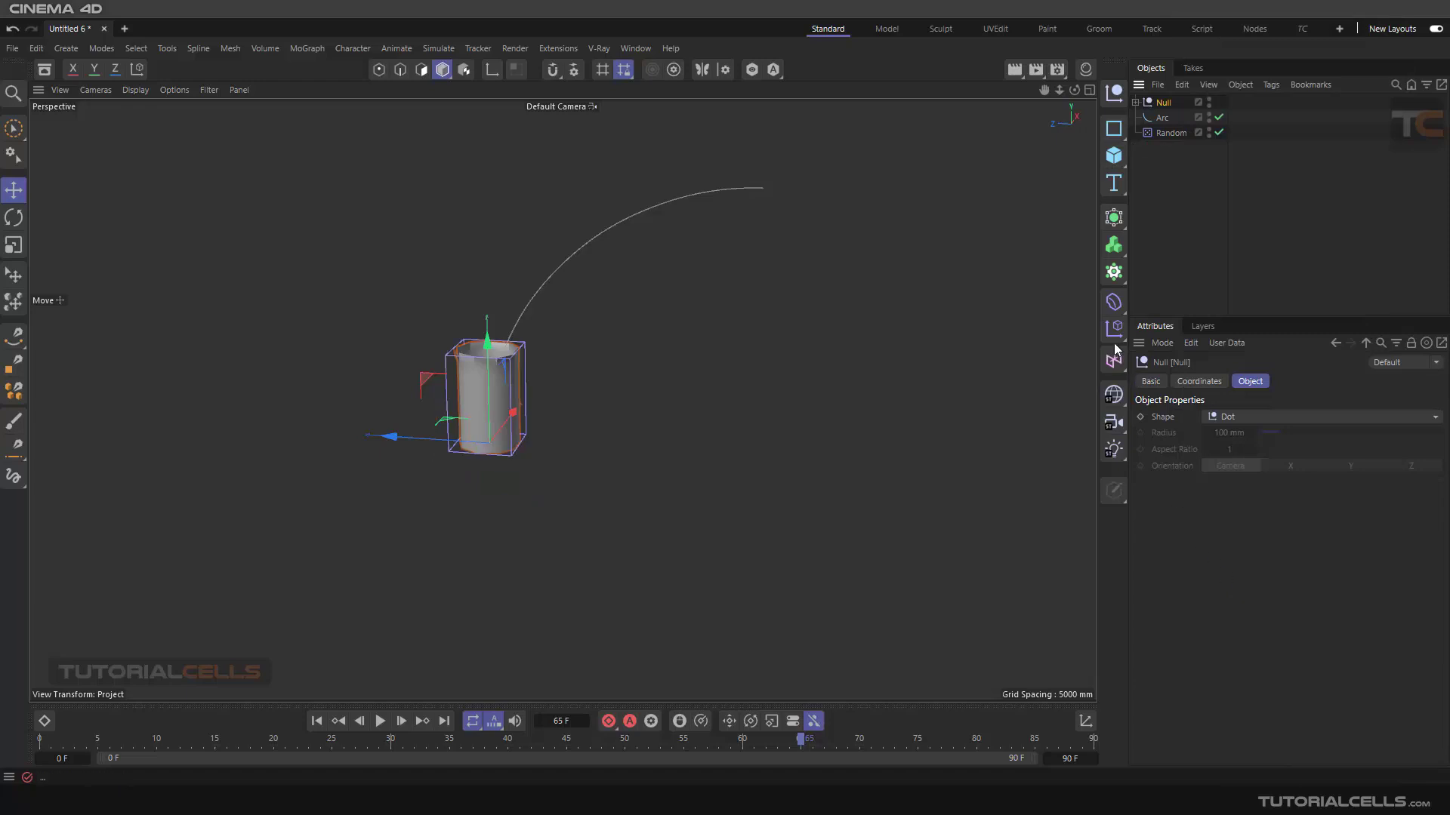
scroll(494, 366, up, 5)
alt+drag(494, 364, 440, 395)
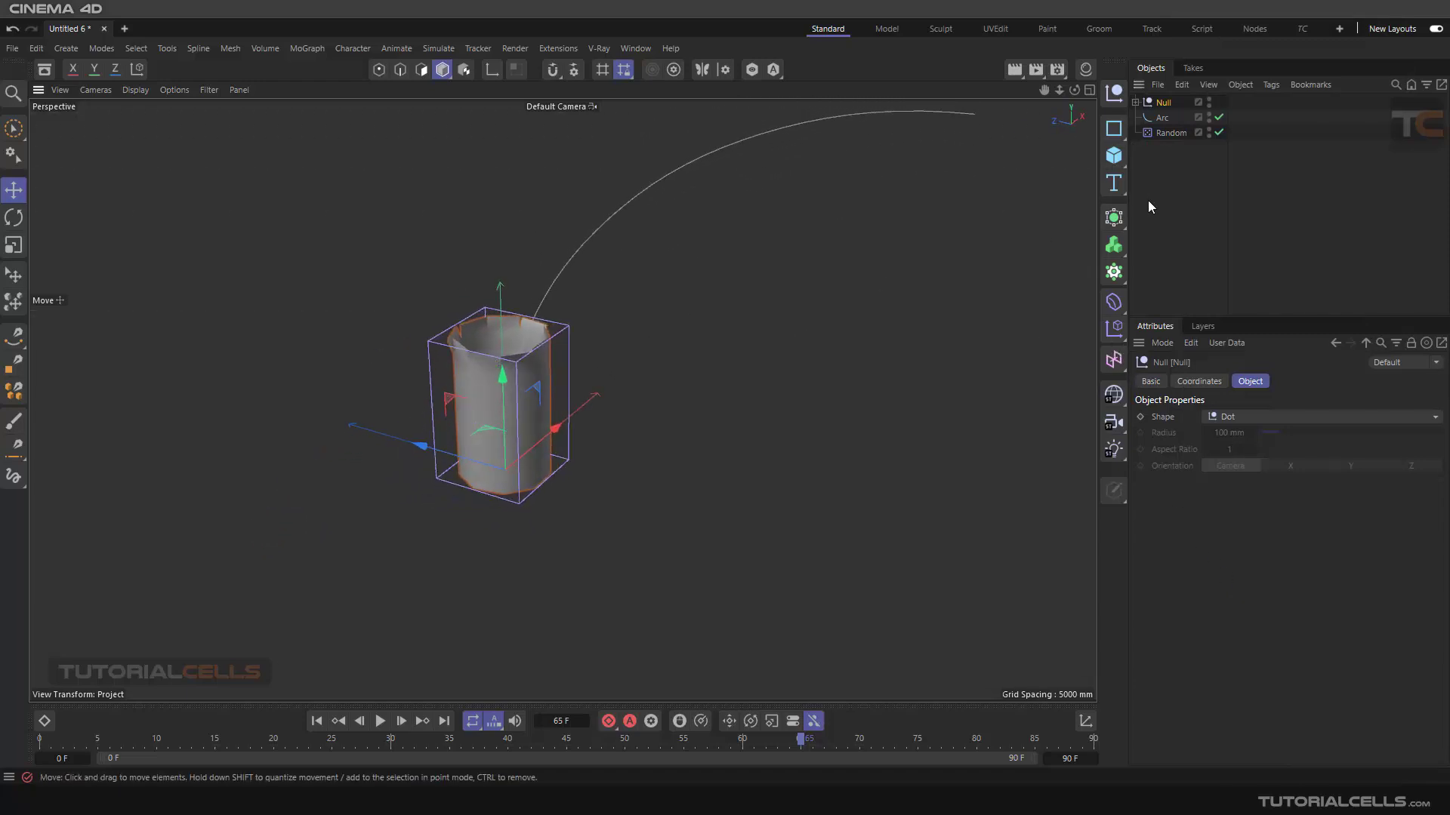
Assign the Arc as the Spline Wrap's spline and check how the form bends along it.
click(1135, 104)
click(1168, 120)
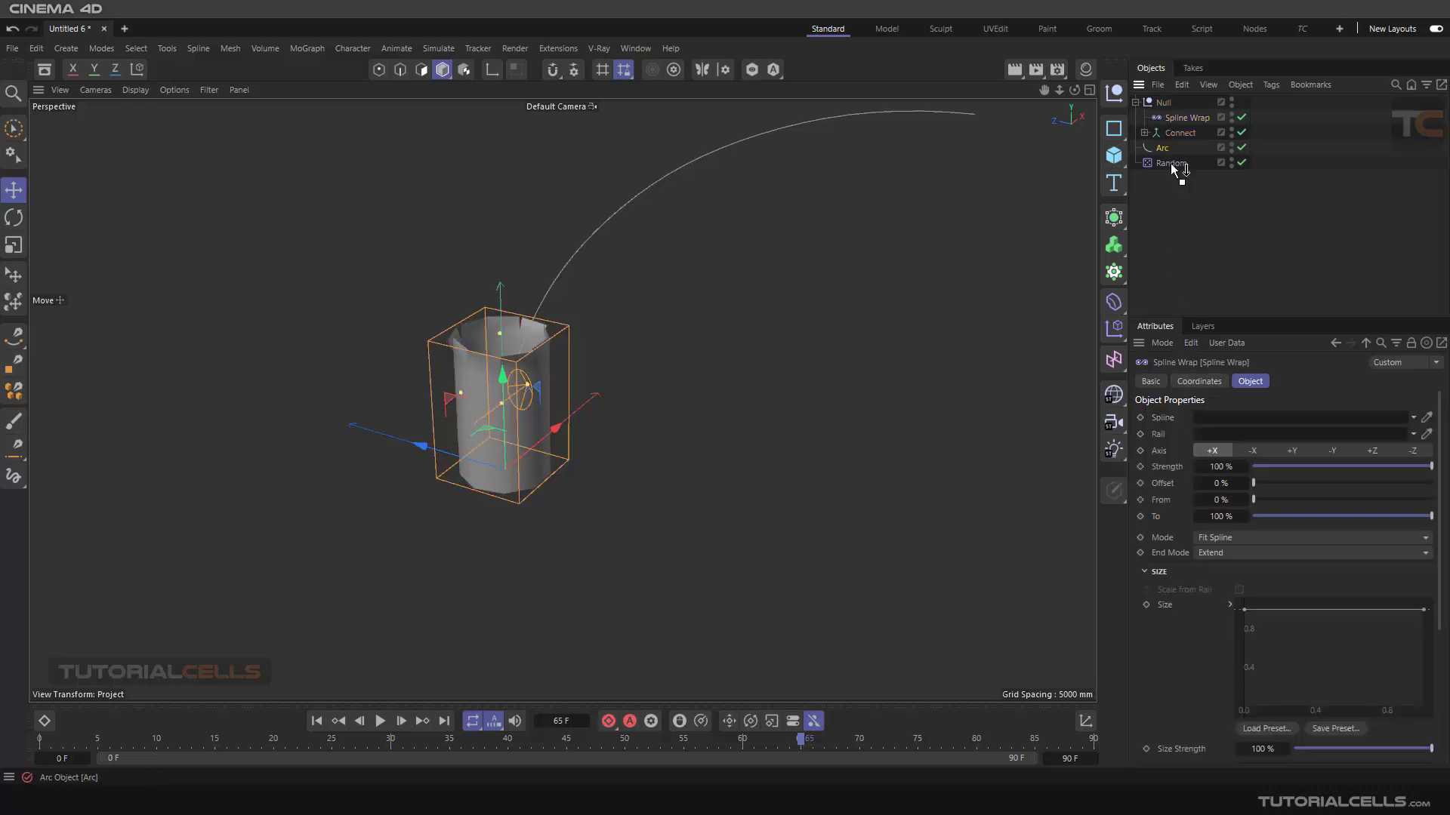
drag(1227, 415, 1224, 416)
scroll(774, 348, down, 3)
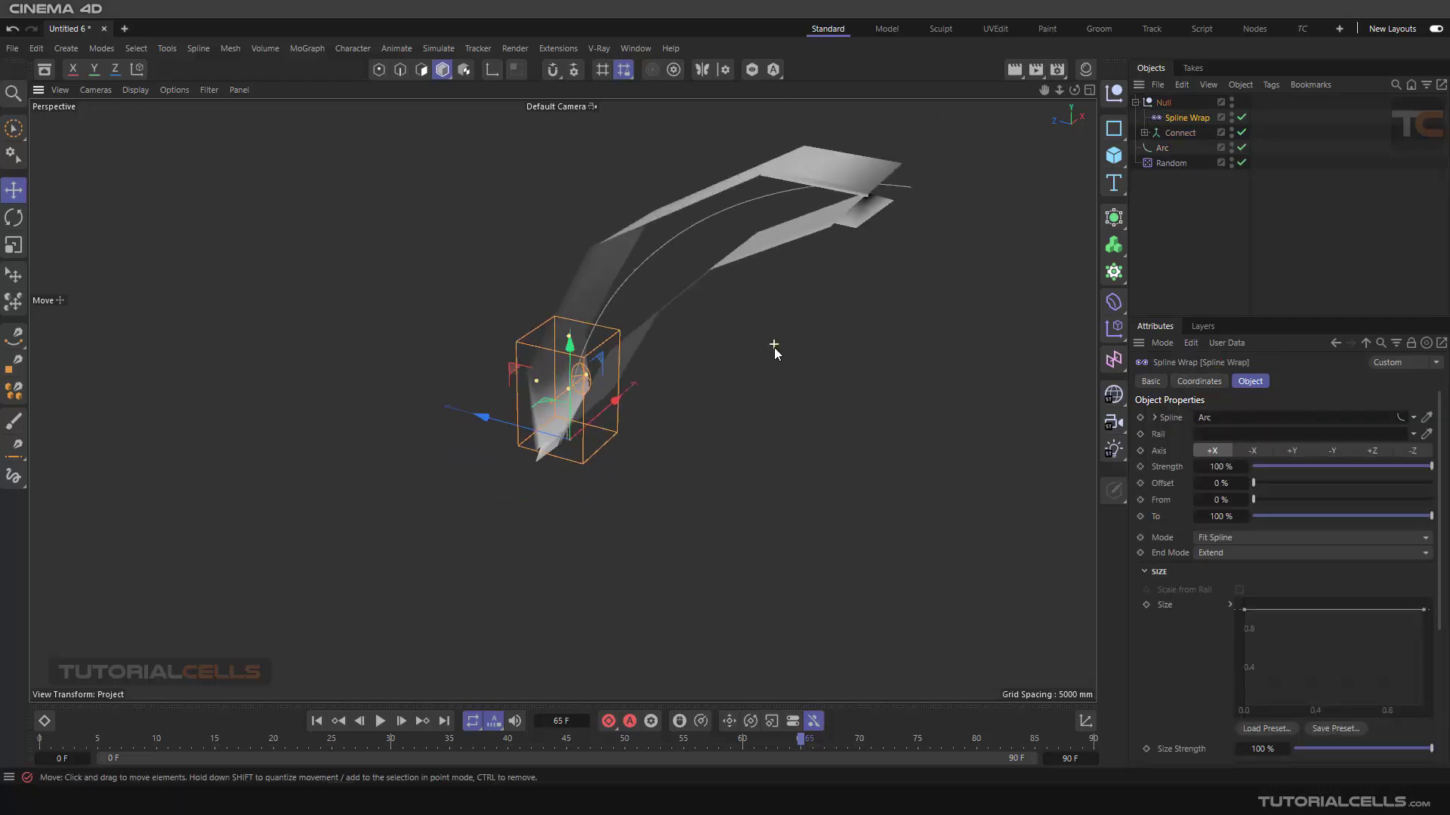
Set the Spline Wrap's axis to +Y so the form follows the arc along its length.
alt+drag(773, 347, 743, 357)
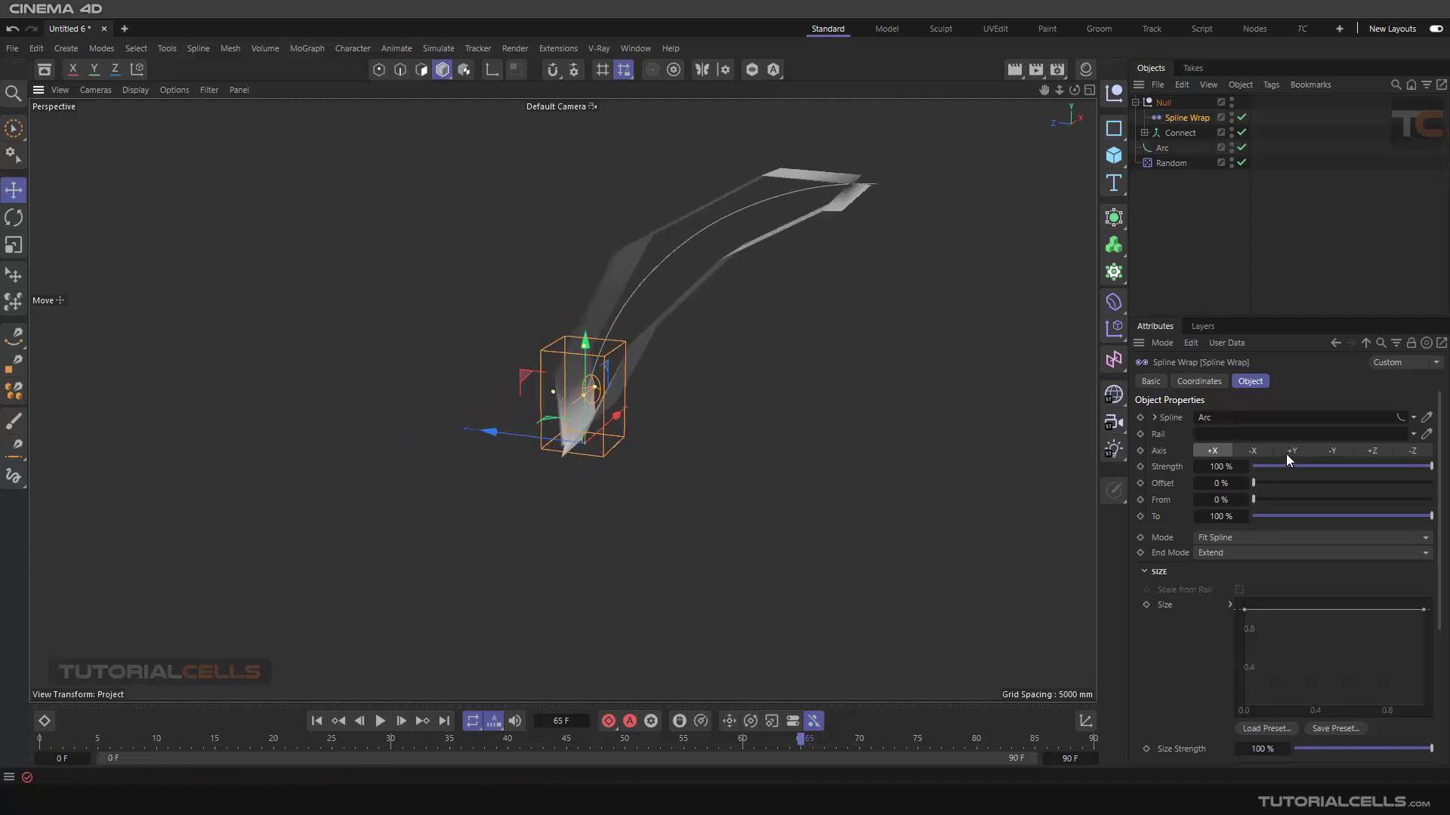
click(1287, 457)
alt+drag(853, 347, 749, 362)
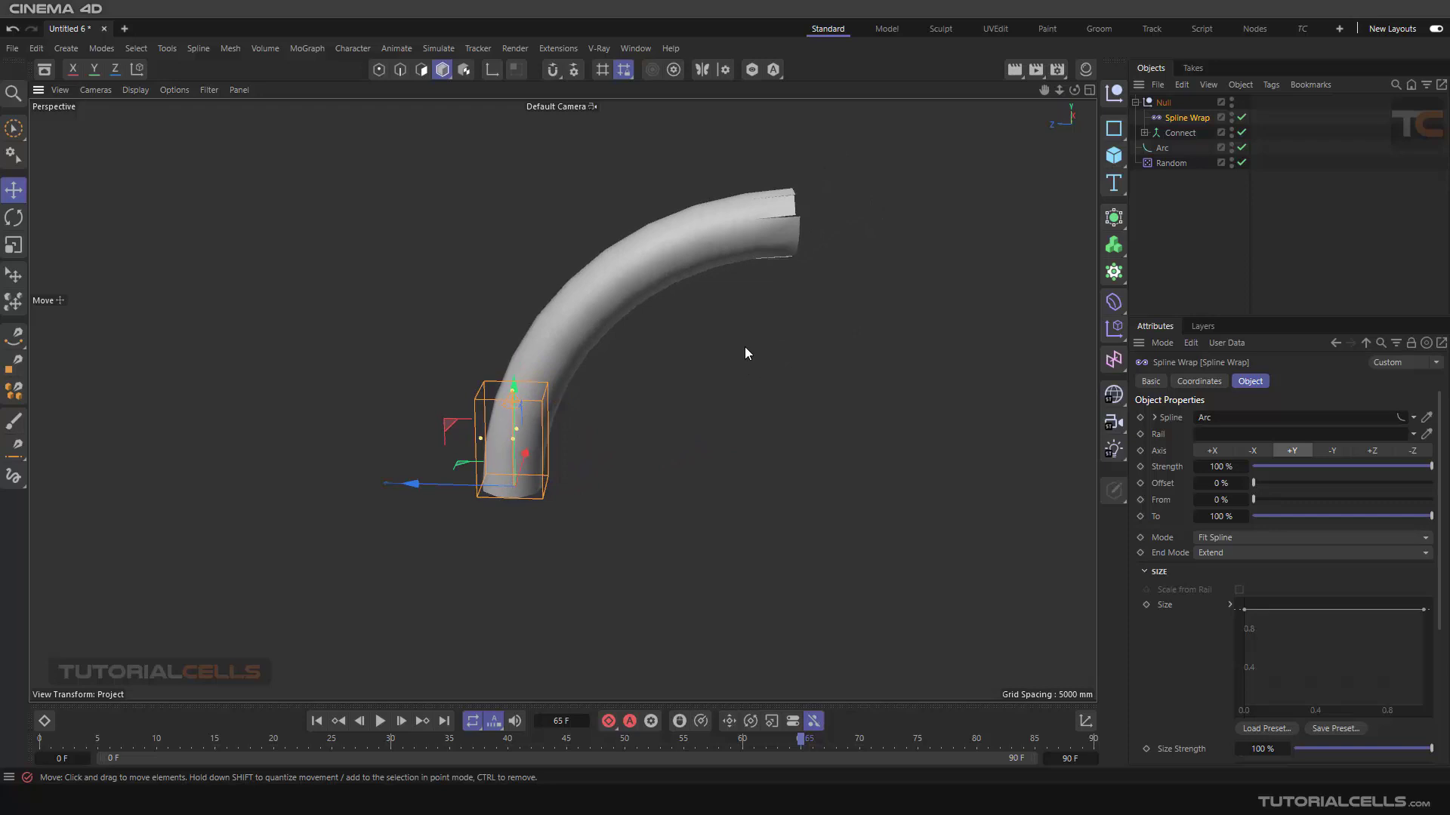
Play the animation from the start and scrub to frame 26 to examine how the form grows along the arc.
click(317, 721)
click(380, 721)
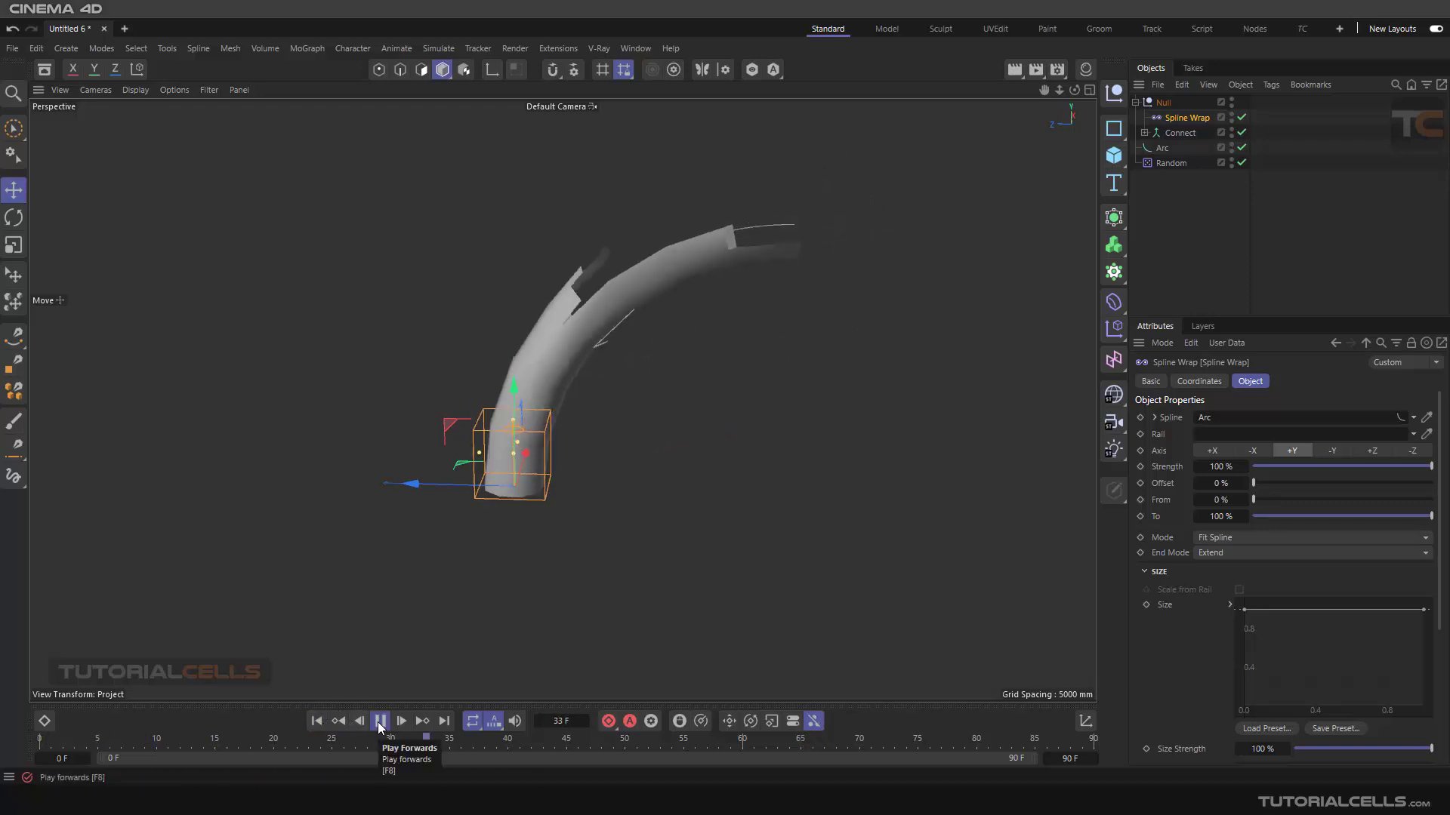
click(380, 721)
alt+drag(588, 469, 575, 476)
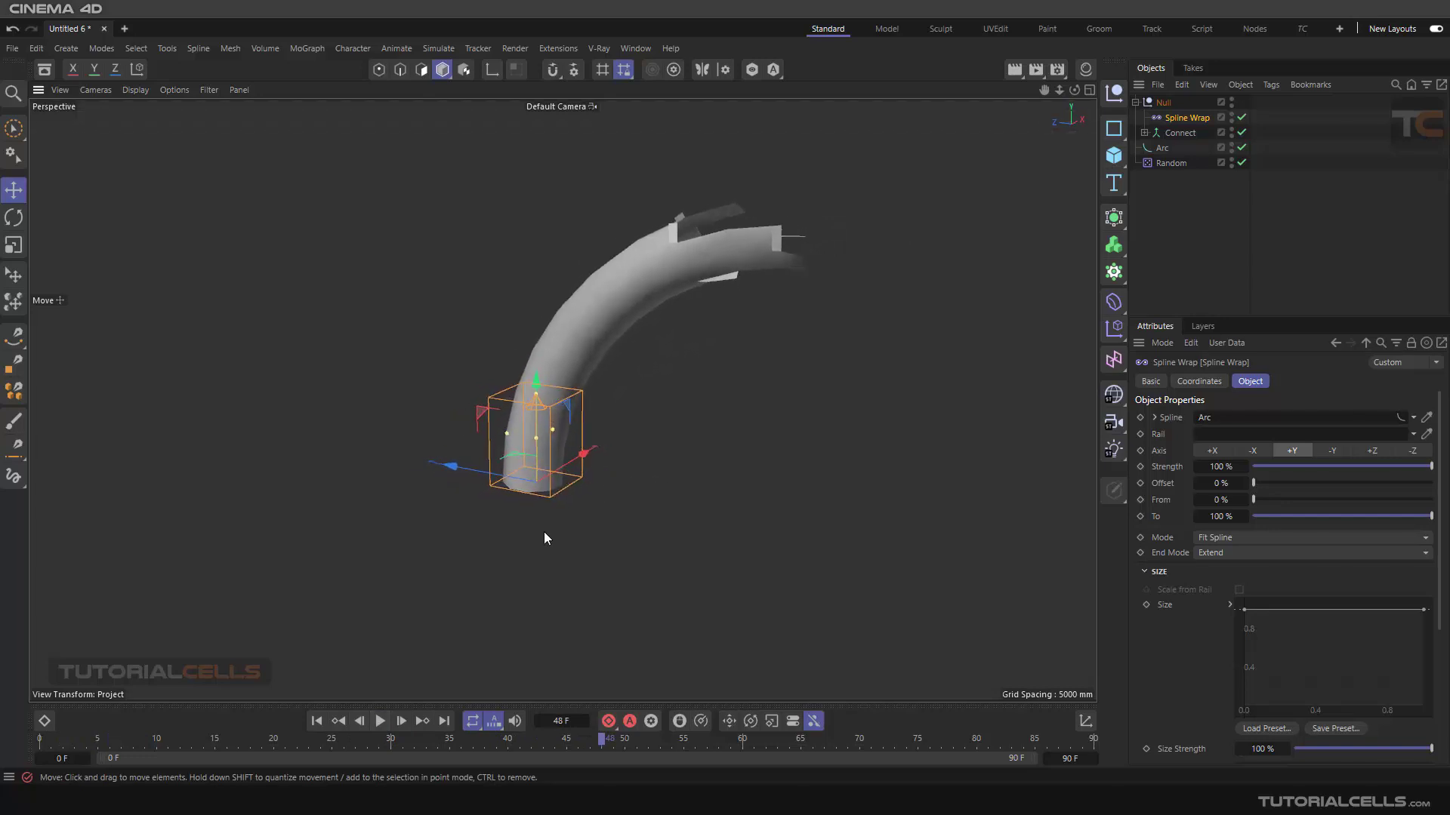
drag(602, 738, 346, 710)
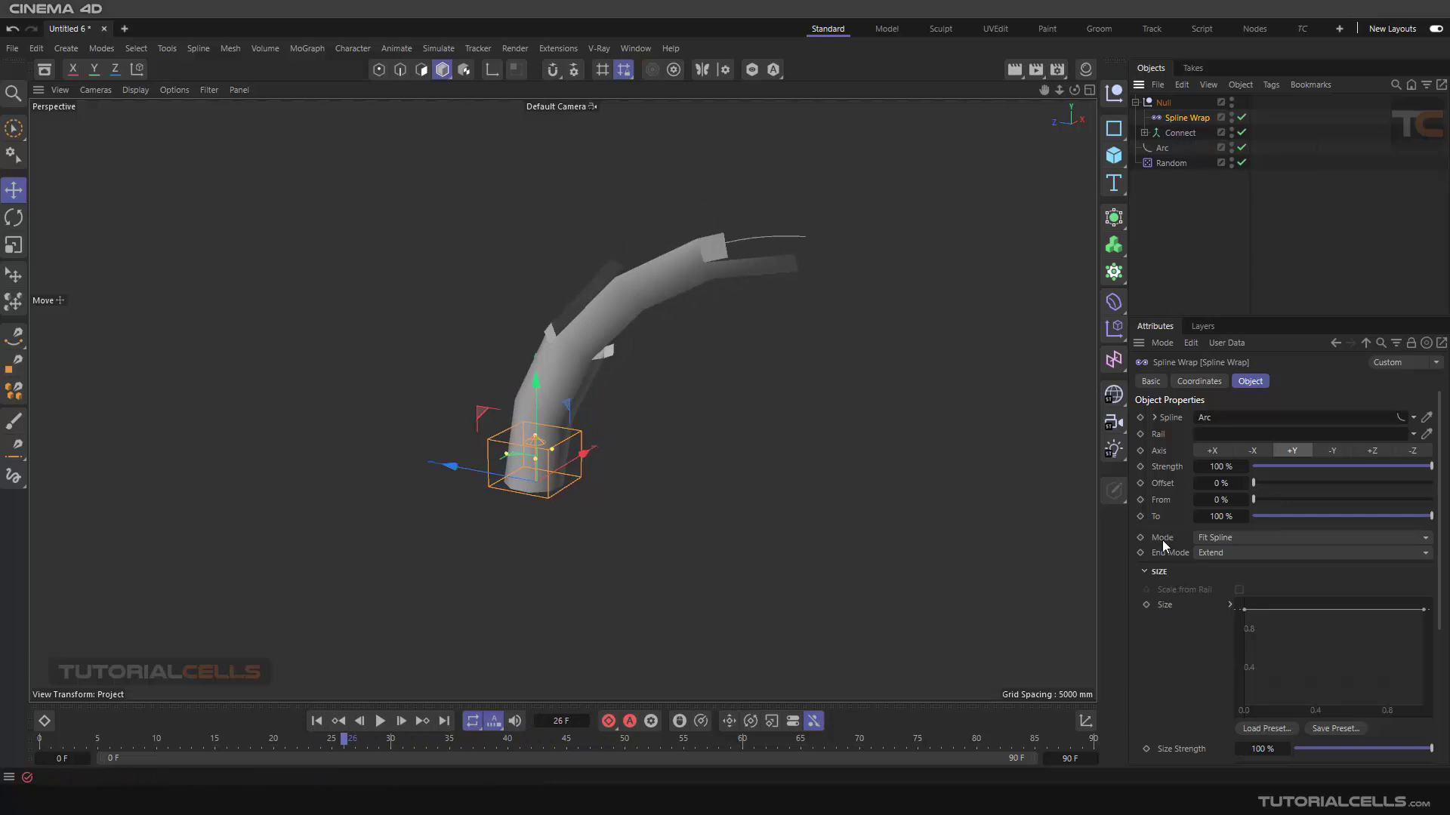
Turn on Fix Bounding Box for the Spline Wrap with the form fully grown at frame 77 and replay the animation.
click(1144, 574)
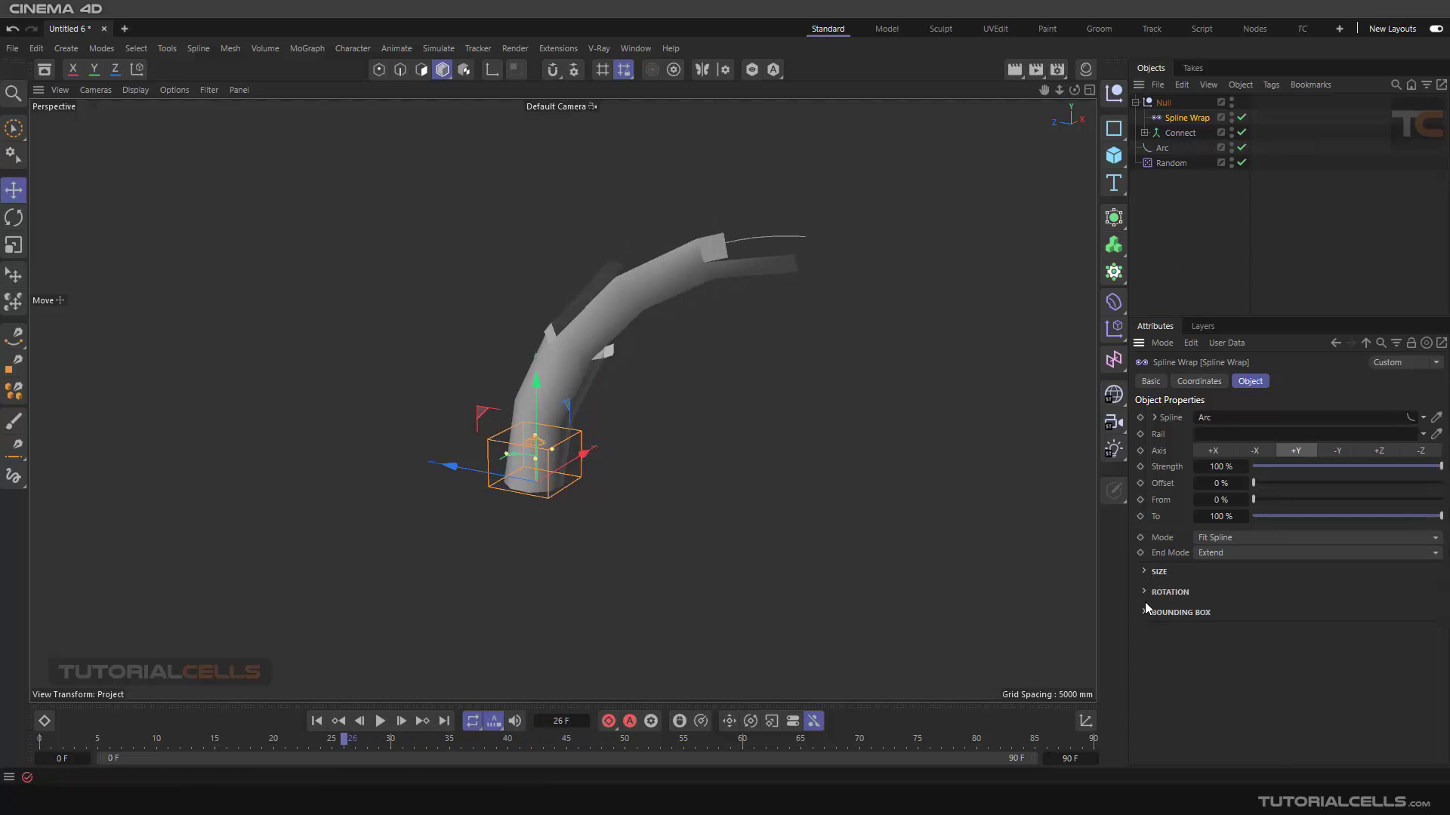
click(1145, 613)
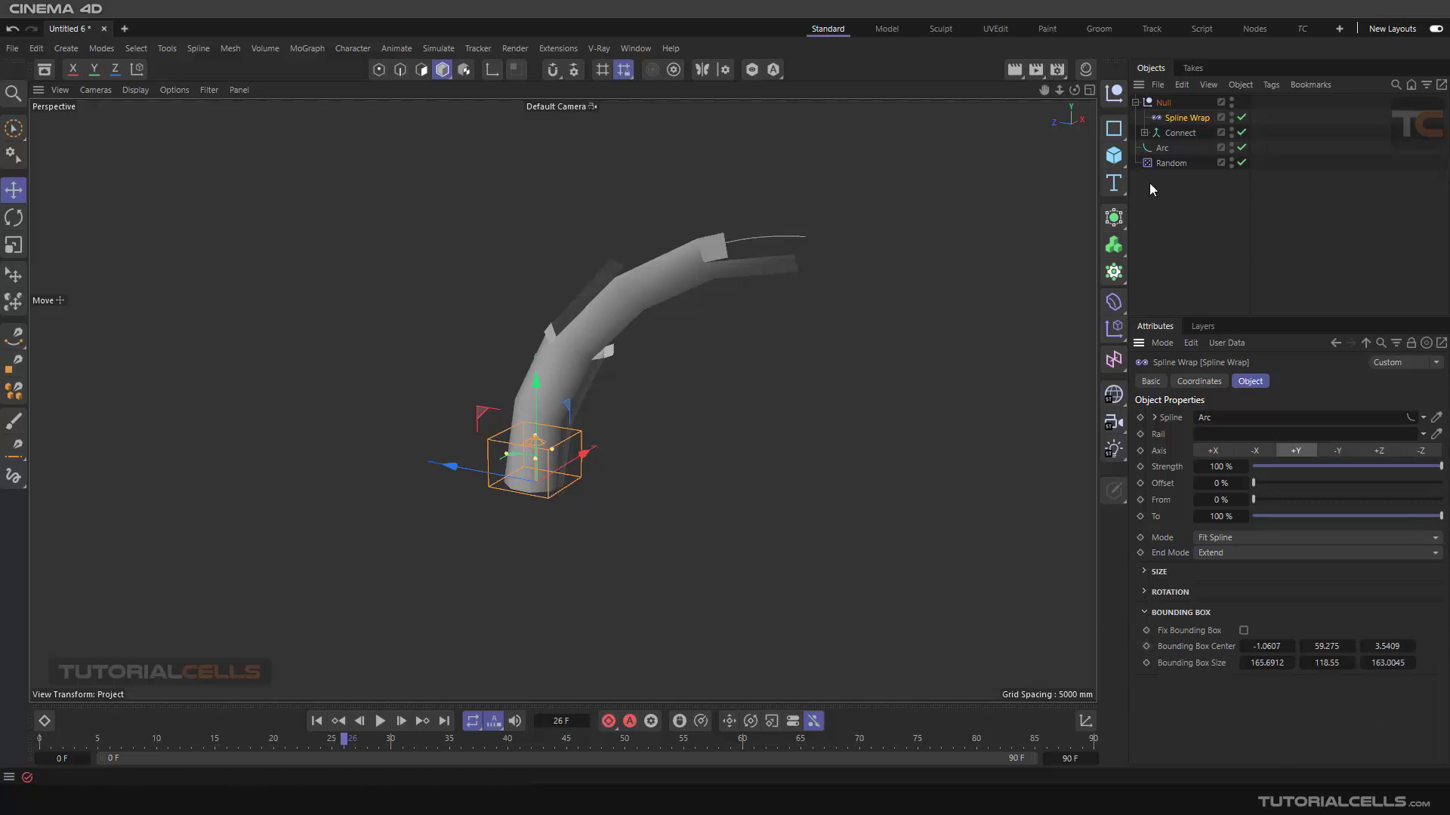
click(1145, 133)
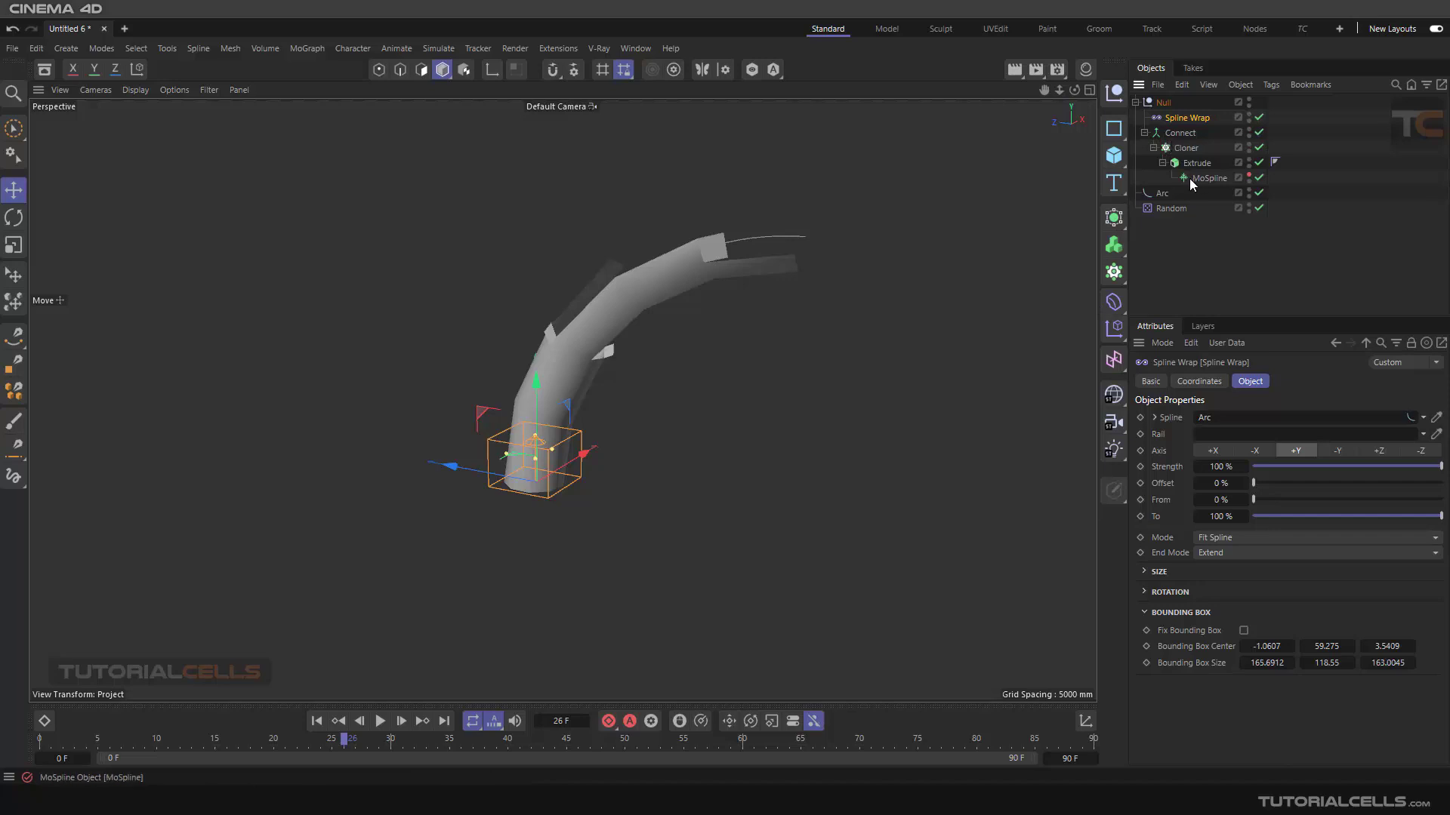
click(380, 721)
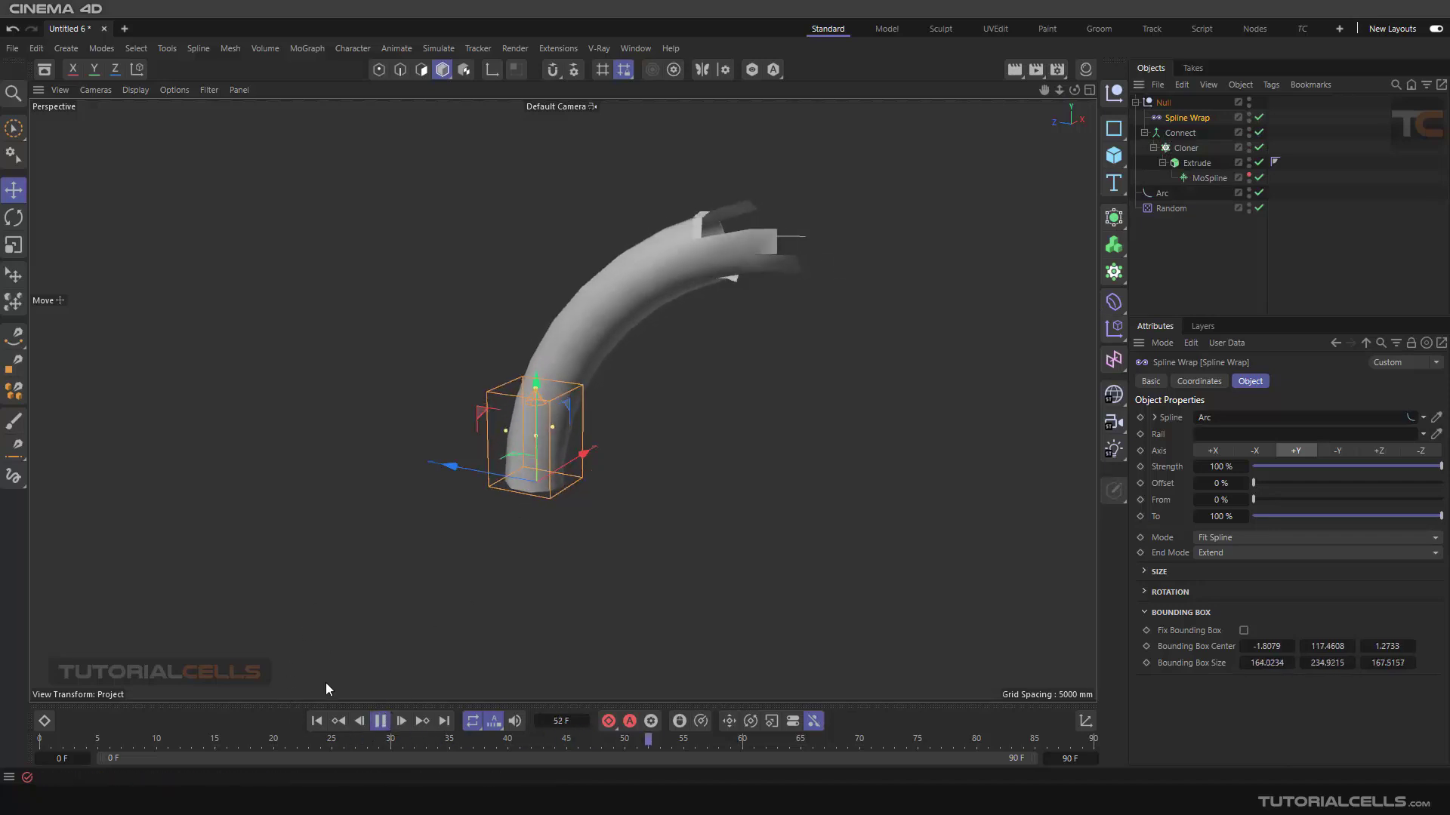
click(379, 721)
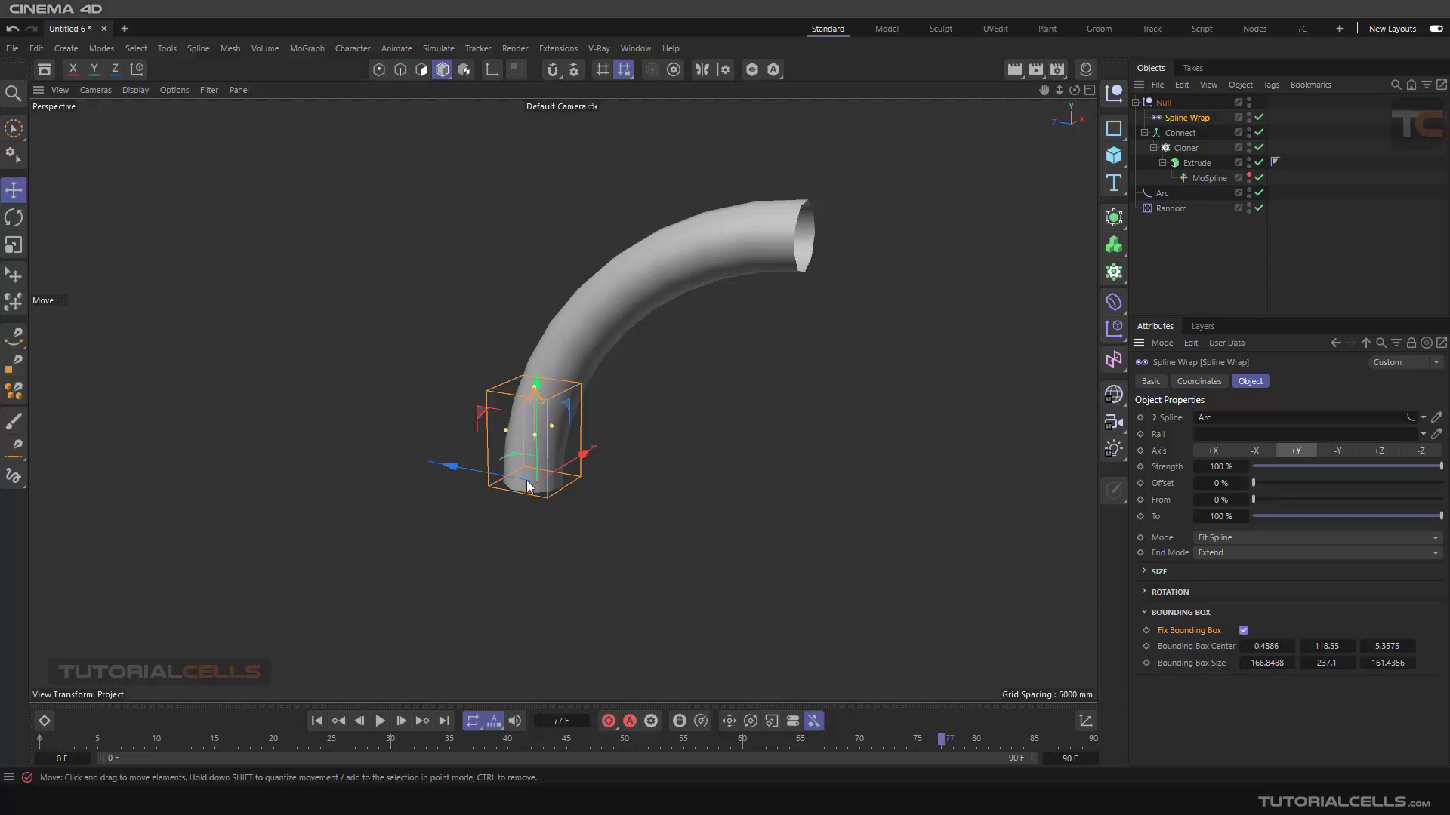
click(316, 721)
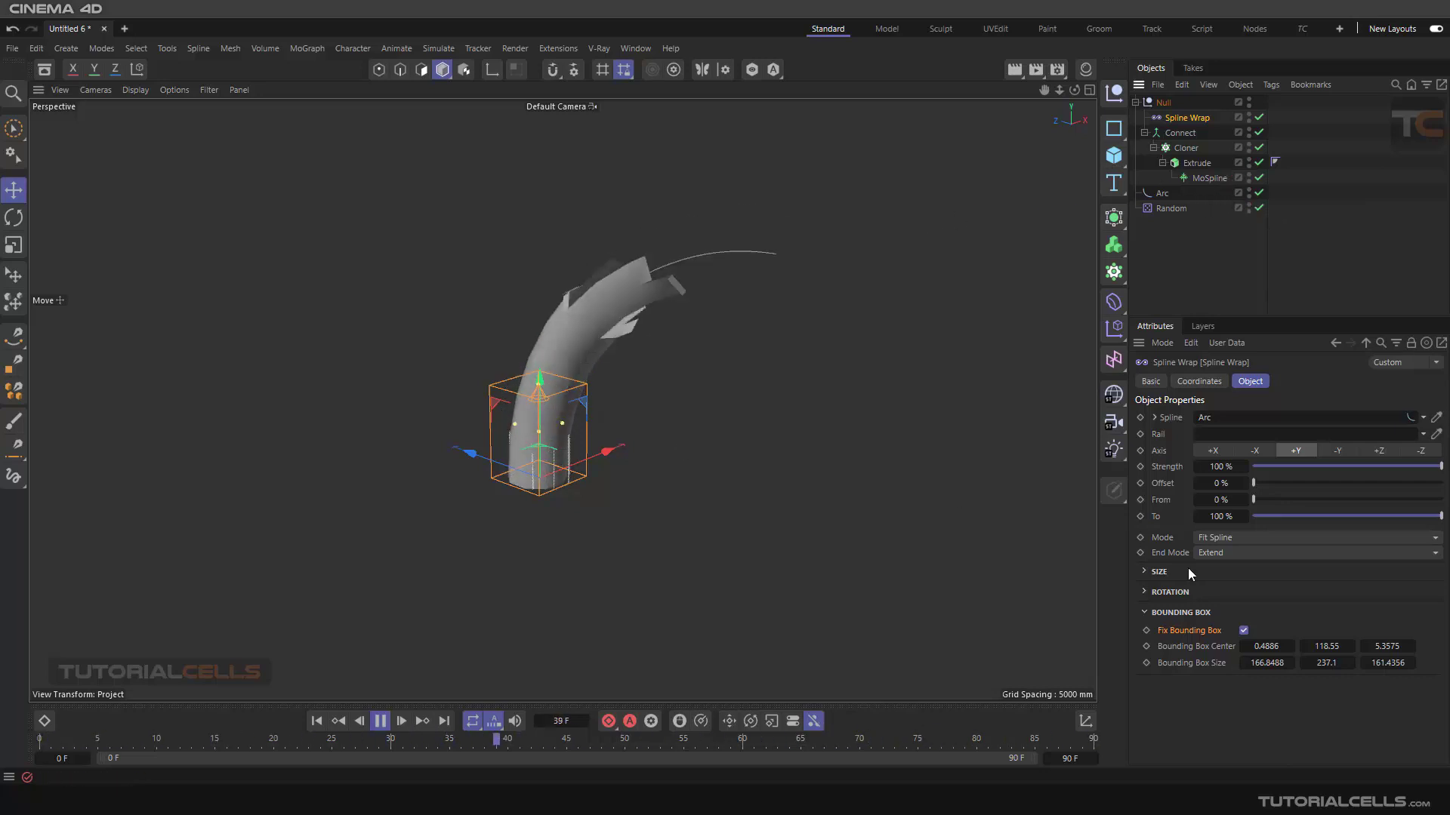
Try turning Fix Bounding Box off and back on at a partly grown stage, and replay the animation from the start.
click(1243, 631)
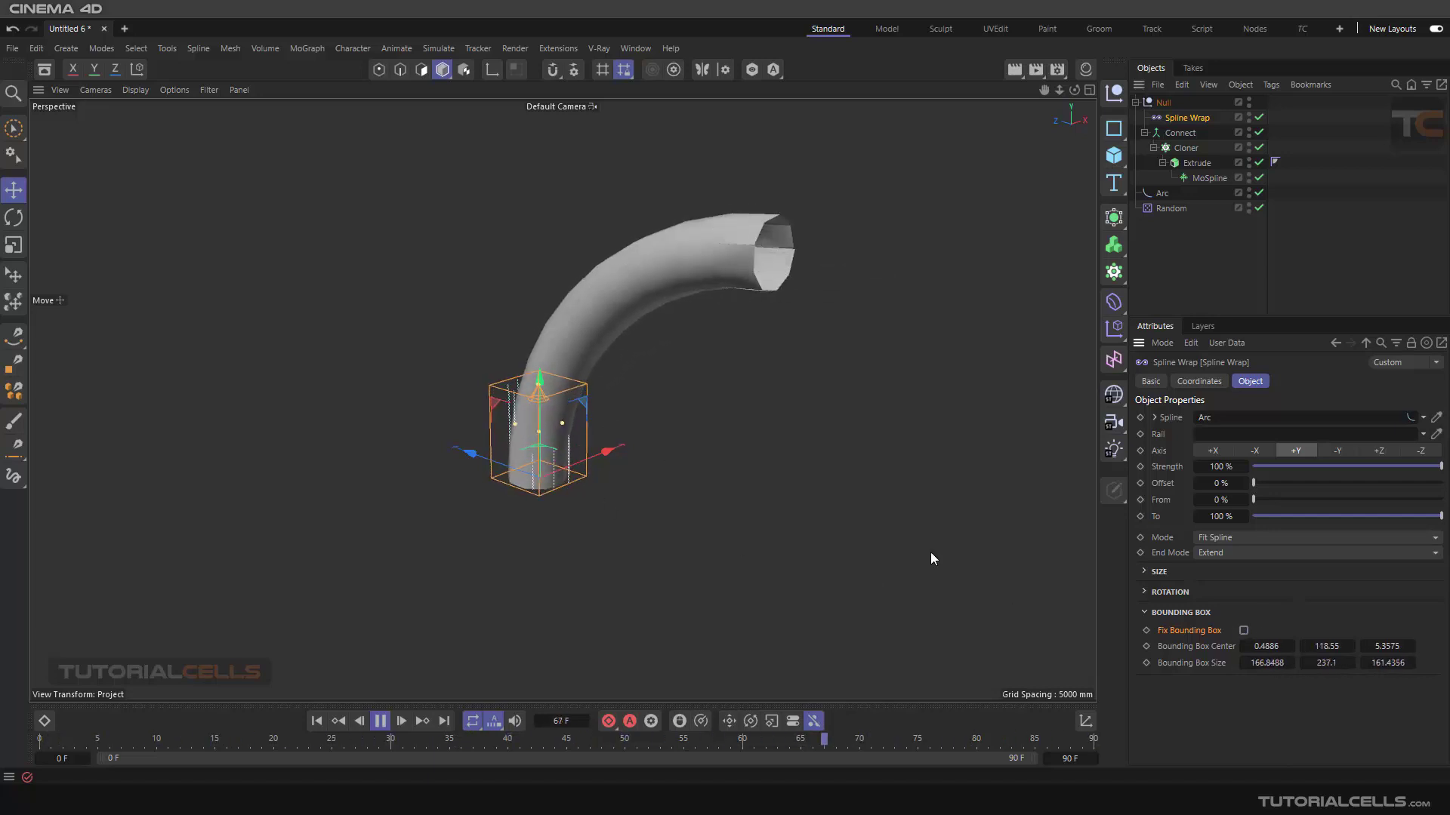
click(1243, 631)
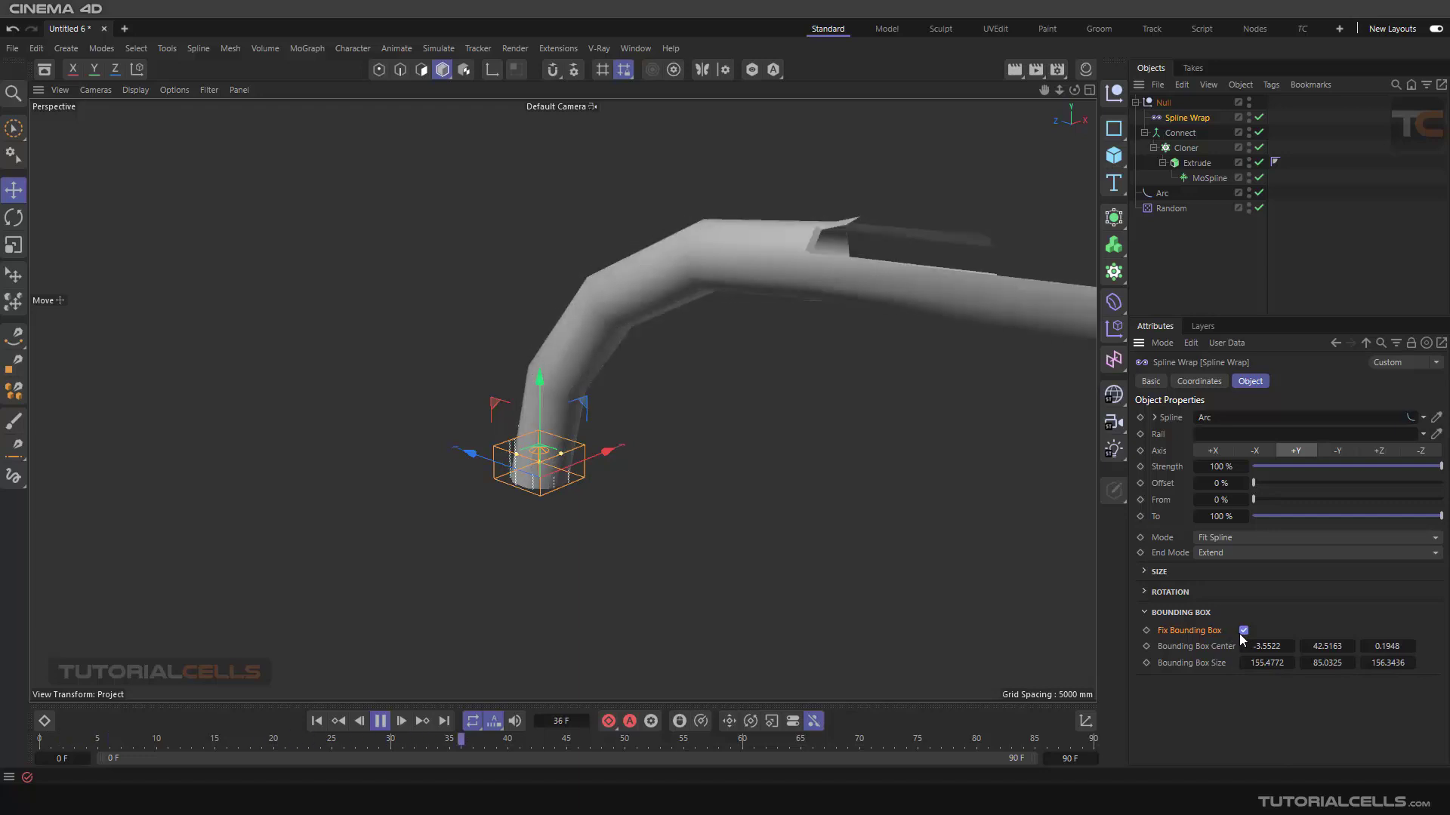
click(318, 722)
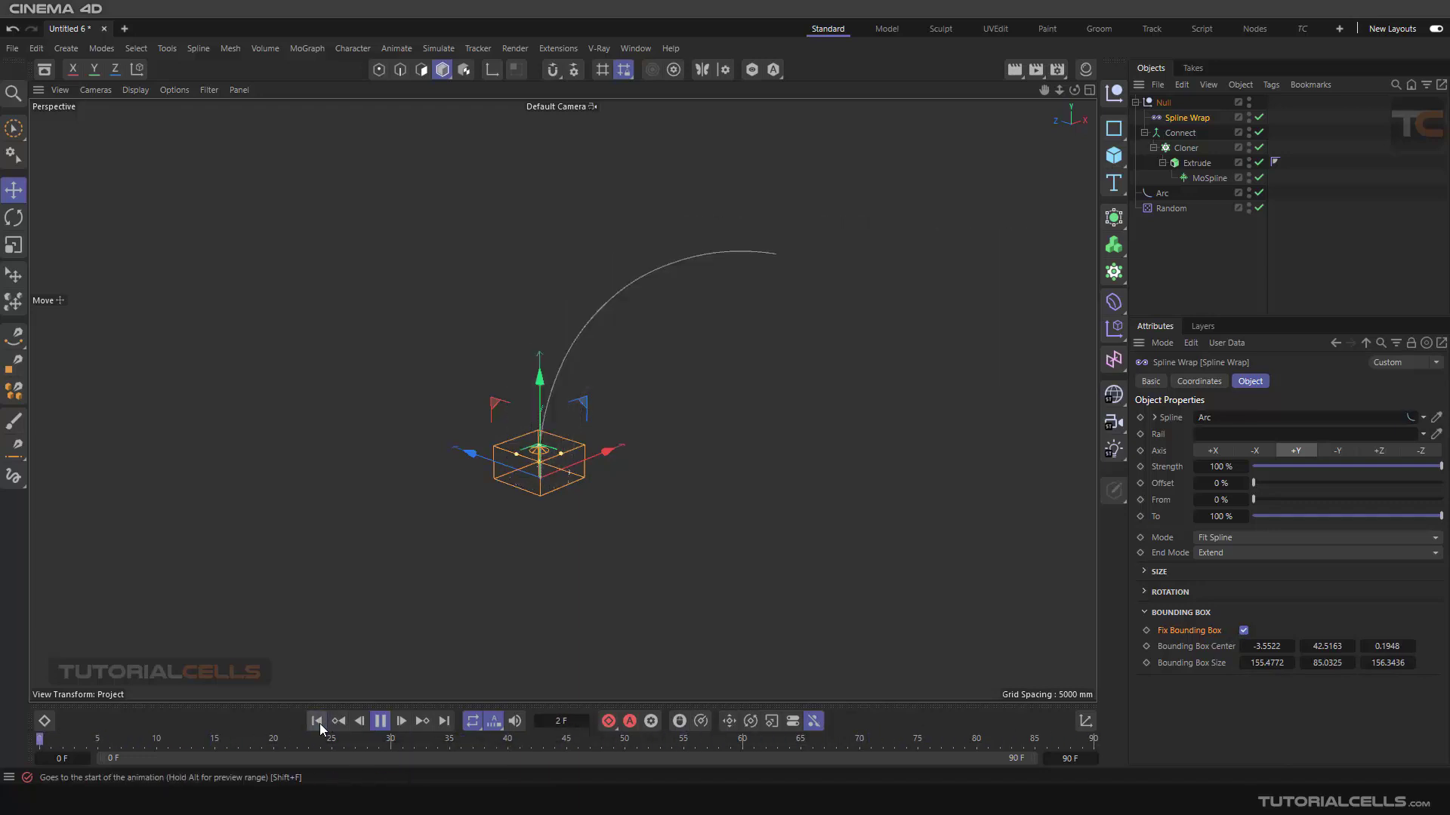
click(316, 722)
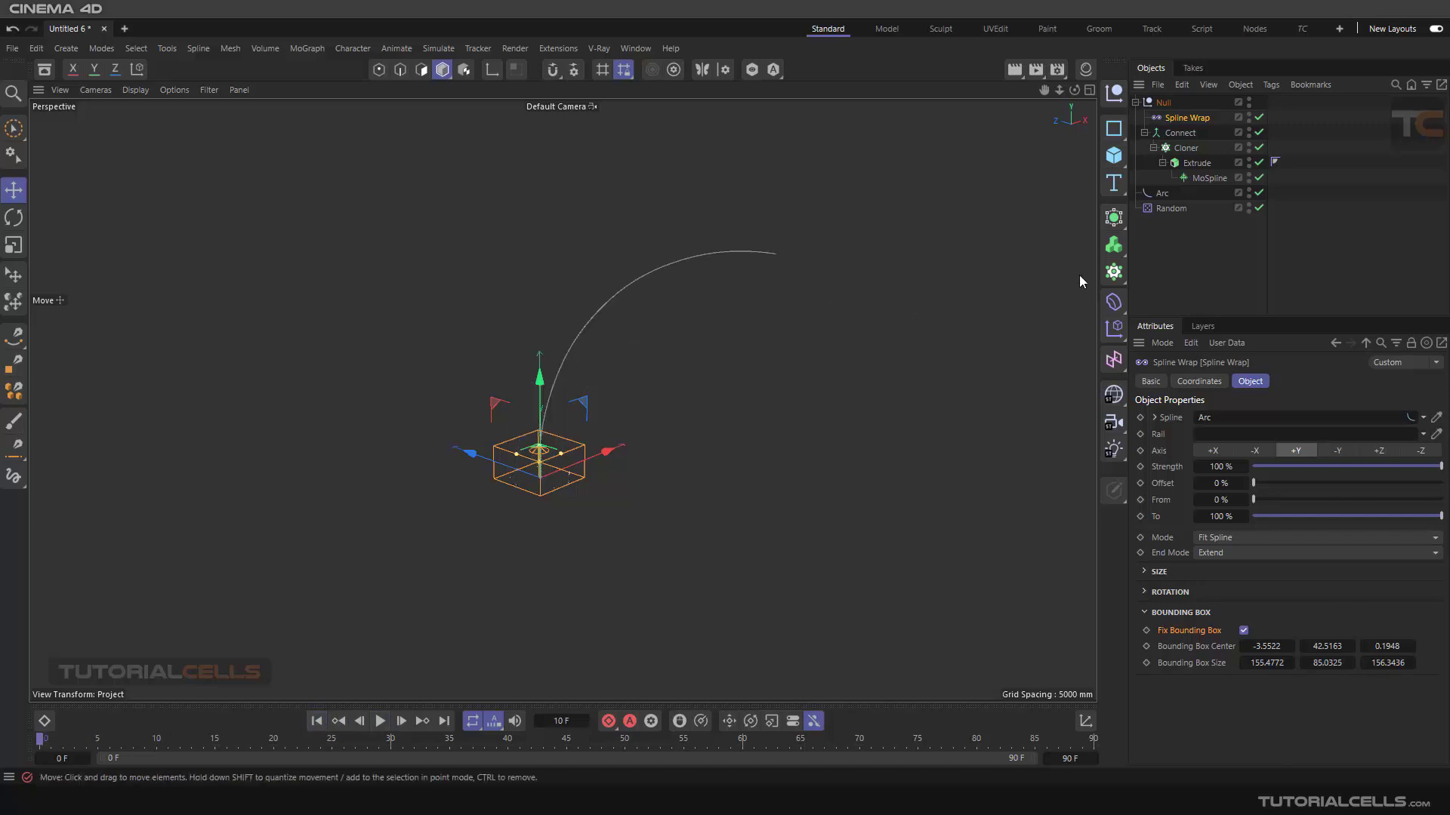
click(379, 722)
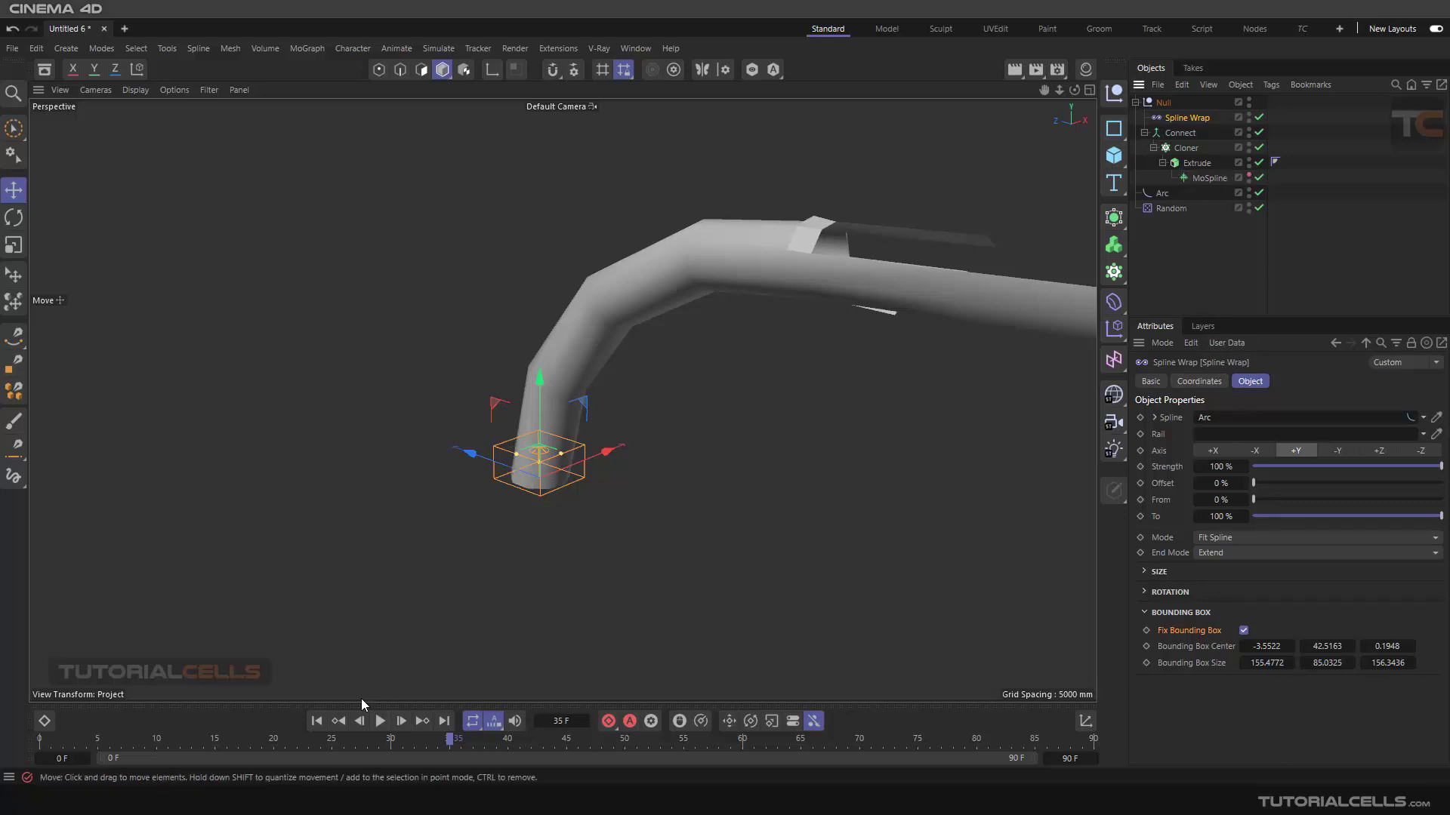
click(316, 722)
click(379, 721)
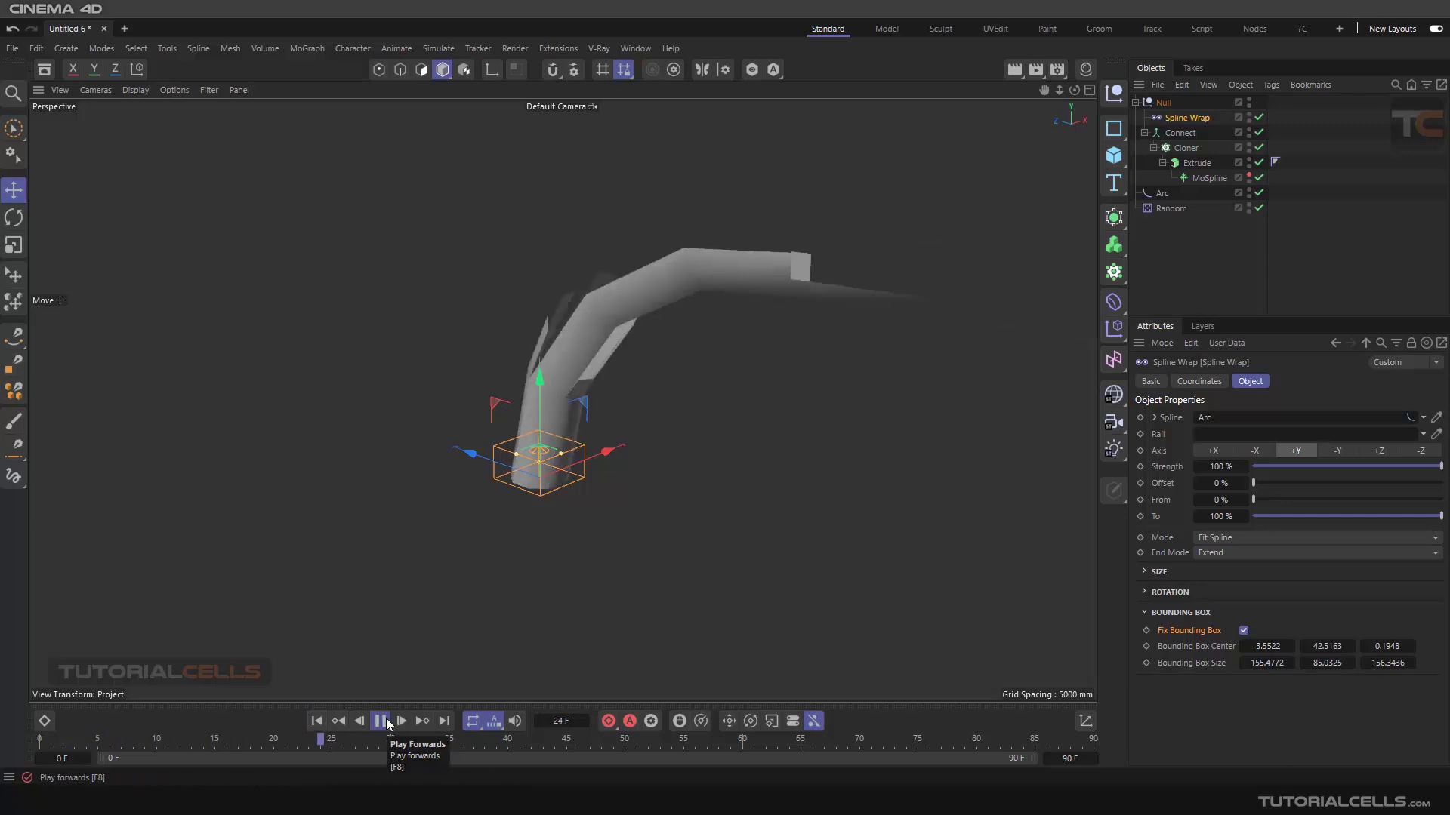
click(379, 722)
Undo the last Fix Bounding Box changes on the Spline Wrap.
alt+drag(866, 349, 736, 368)
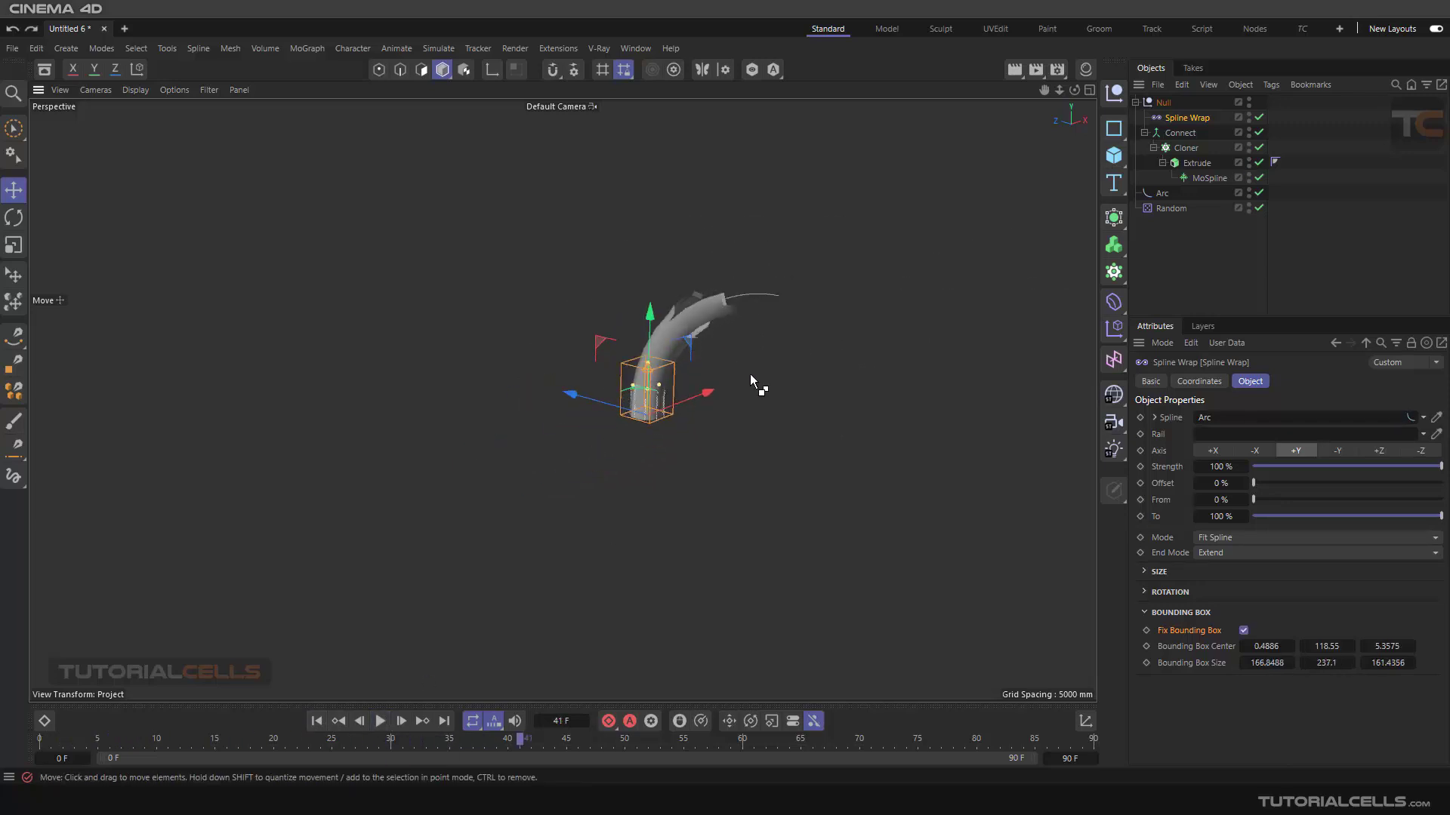
key(ctrl+z)
key(ctrl+z)
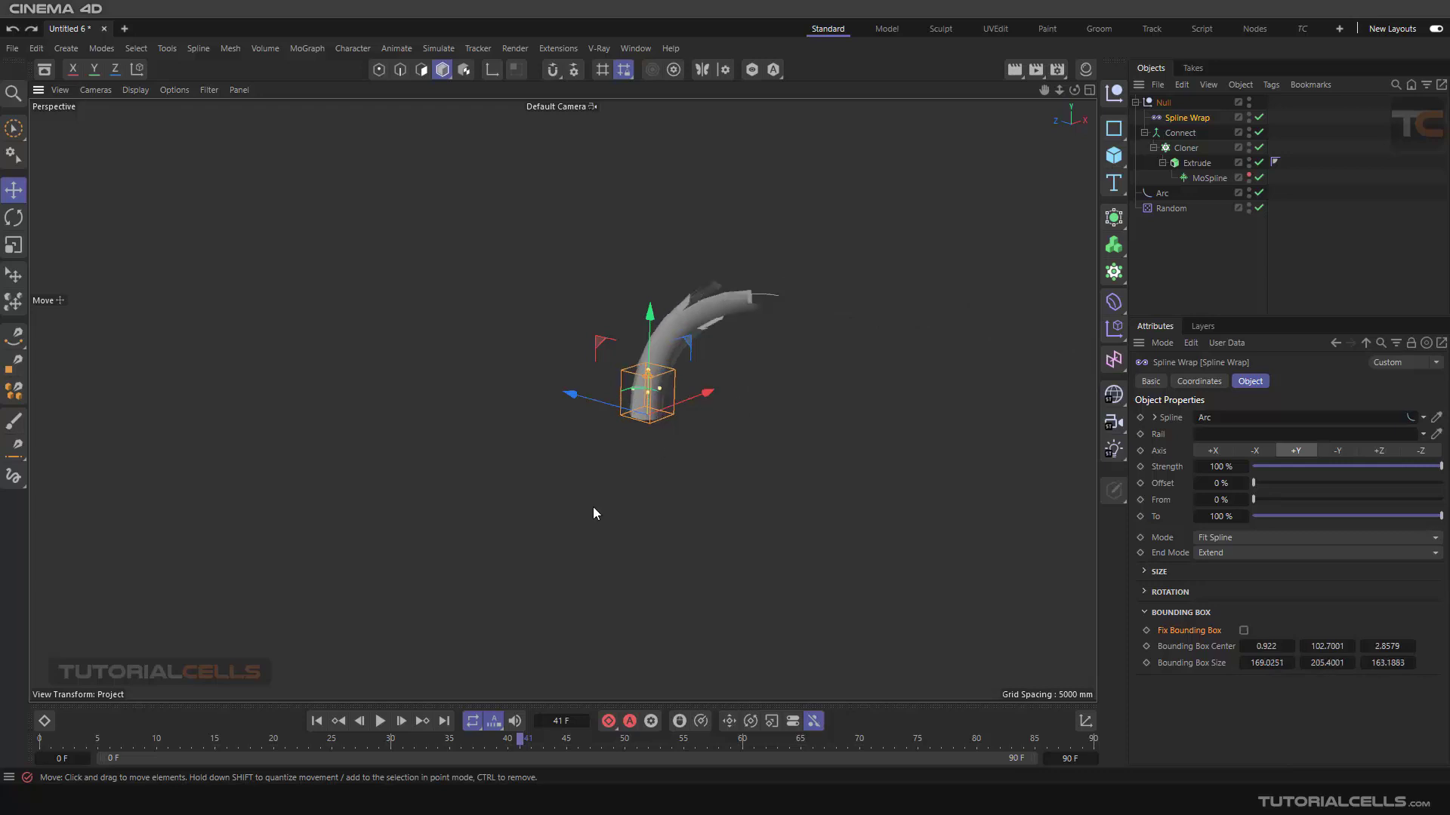
Advance the animation to frame 63, turn on Fix Bounding Box for the Spline Wrap, and replay the growth from the start.
click(381, 722)
click(382, 722)
scroll(751, 236, up, 2)
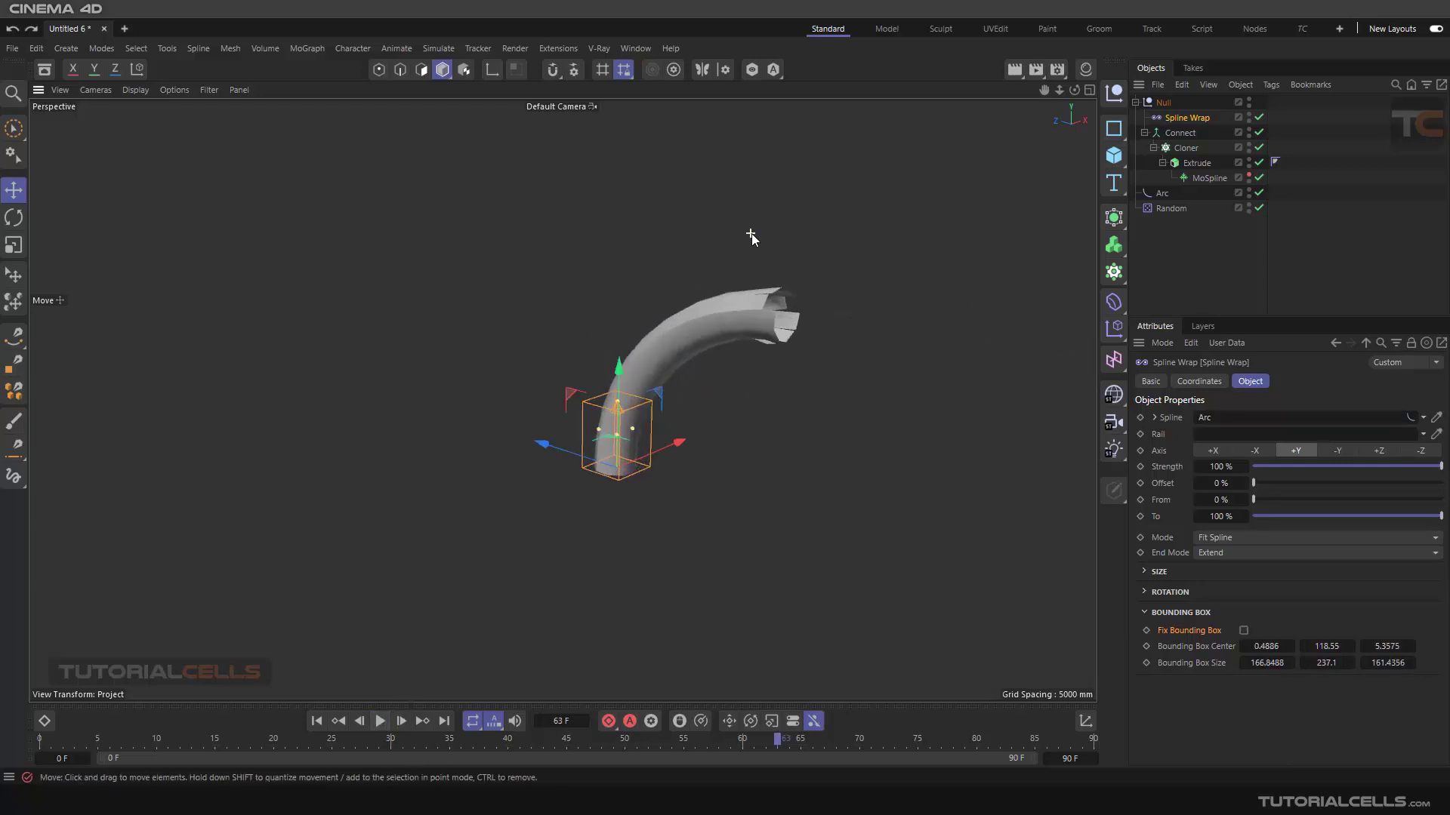
scroll(744, 420, up, 4)
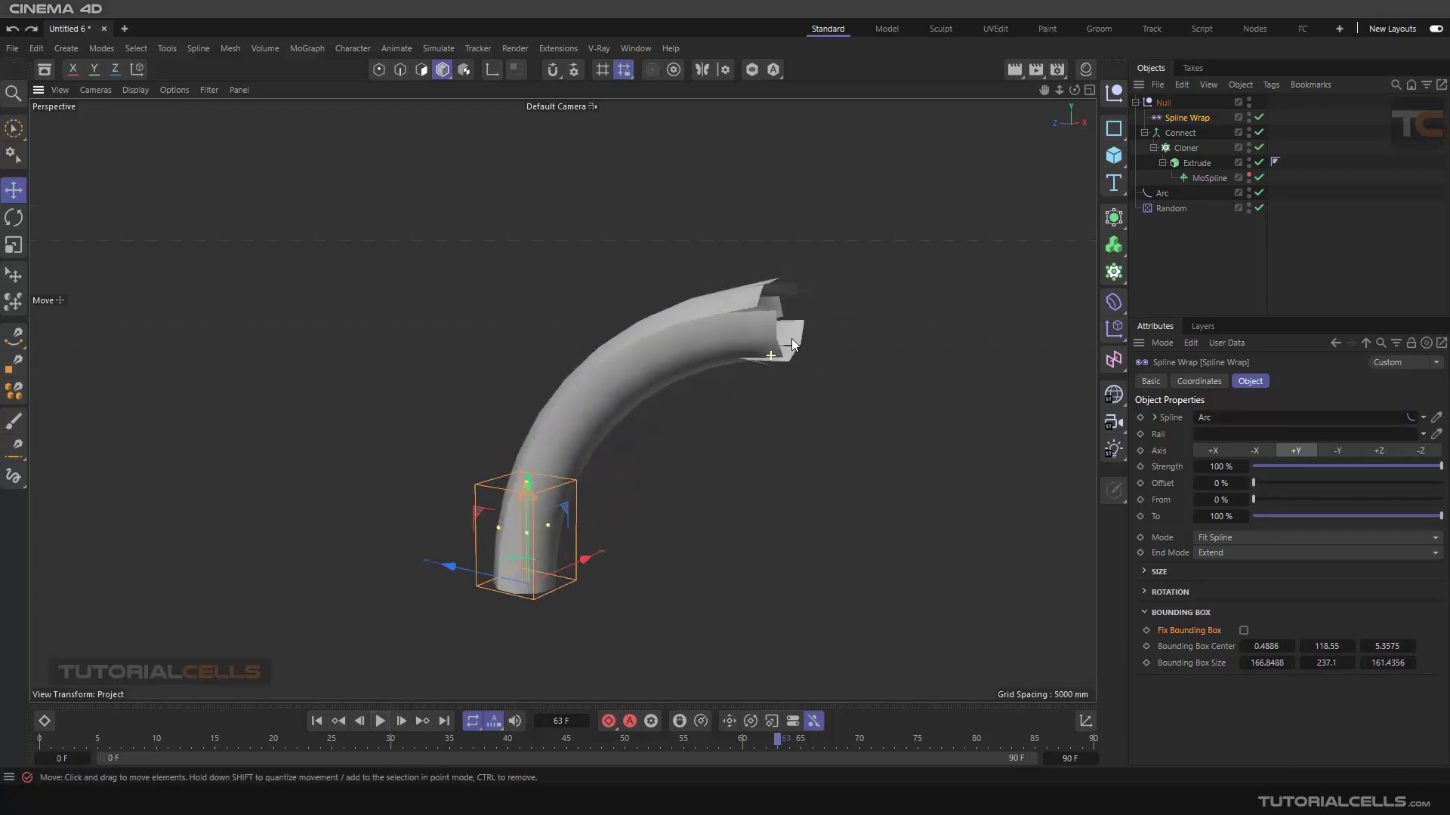
alt+drag(791, 345, 768, 372)
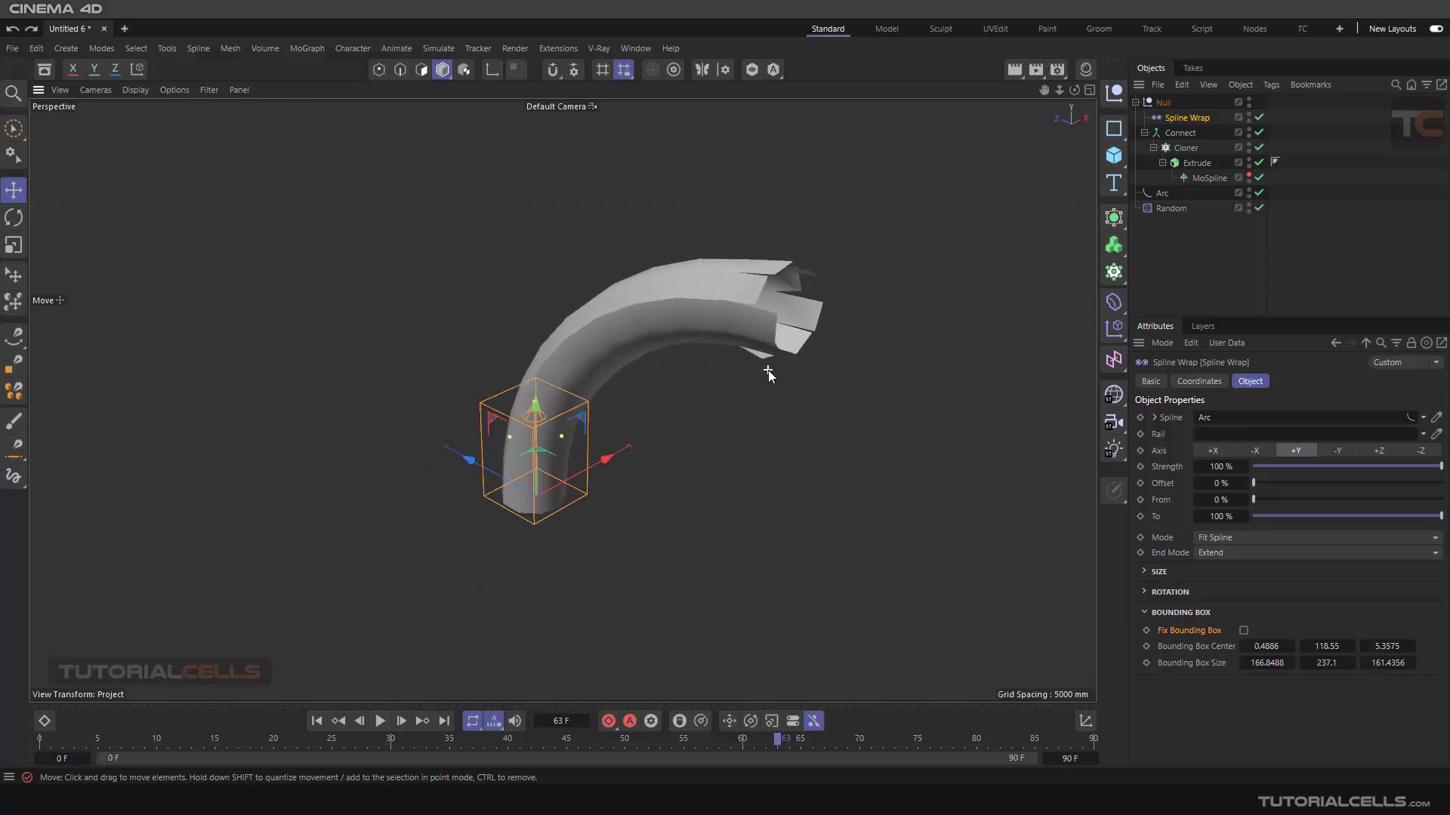
scroll(768, 370, up, 1)
click(1244, 631)
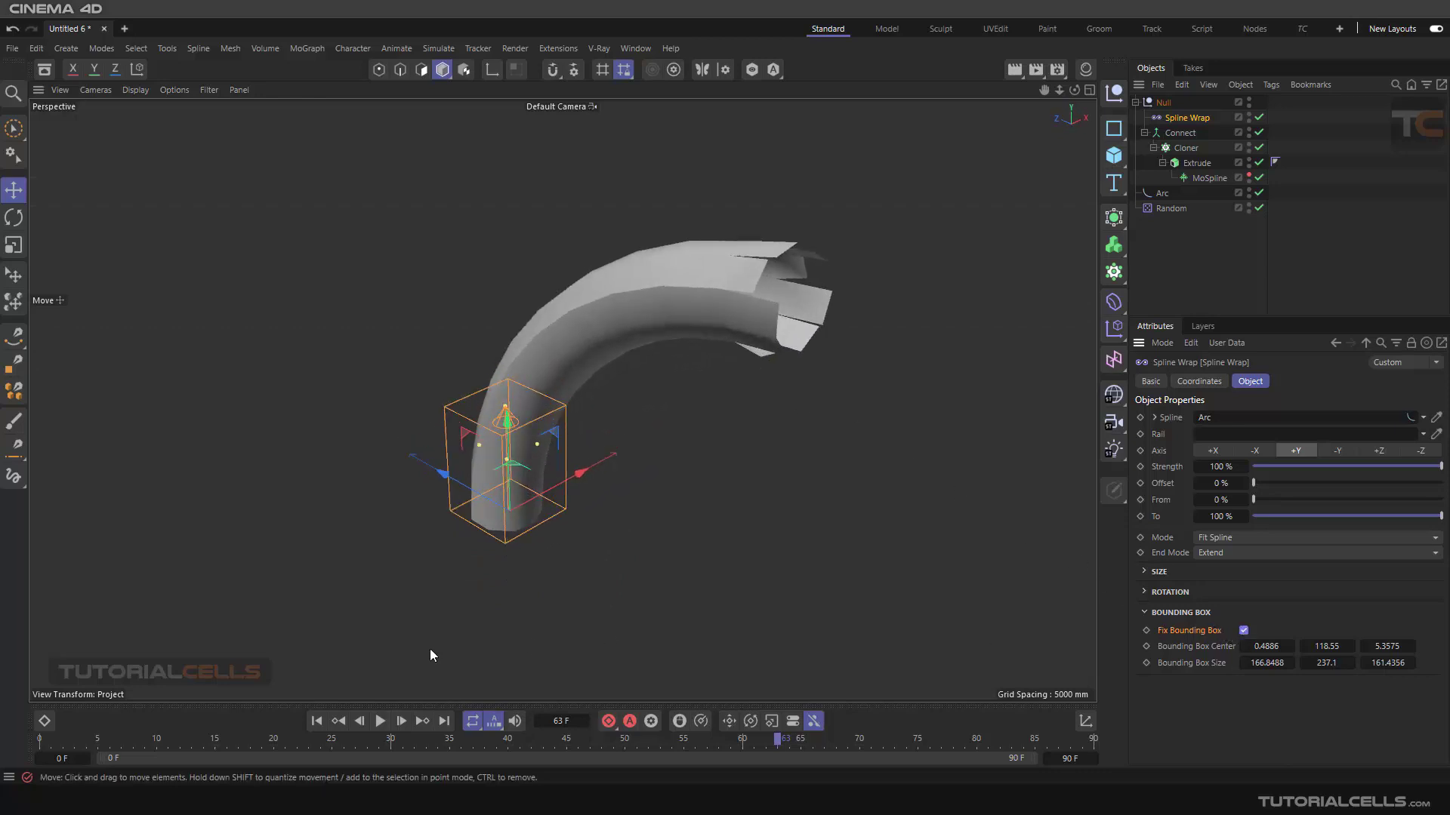
click(316, 721)
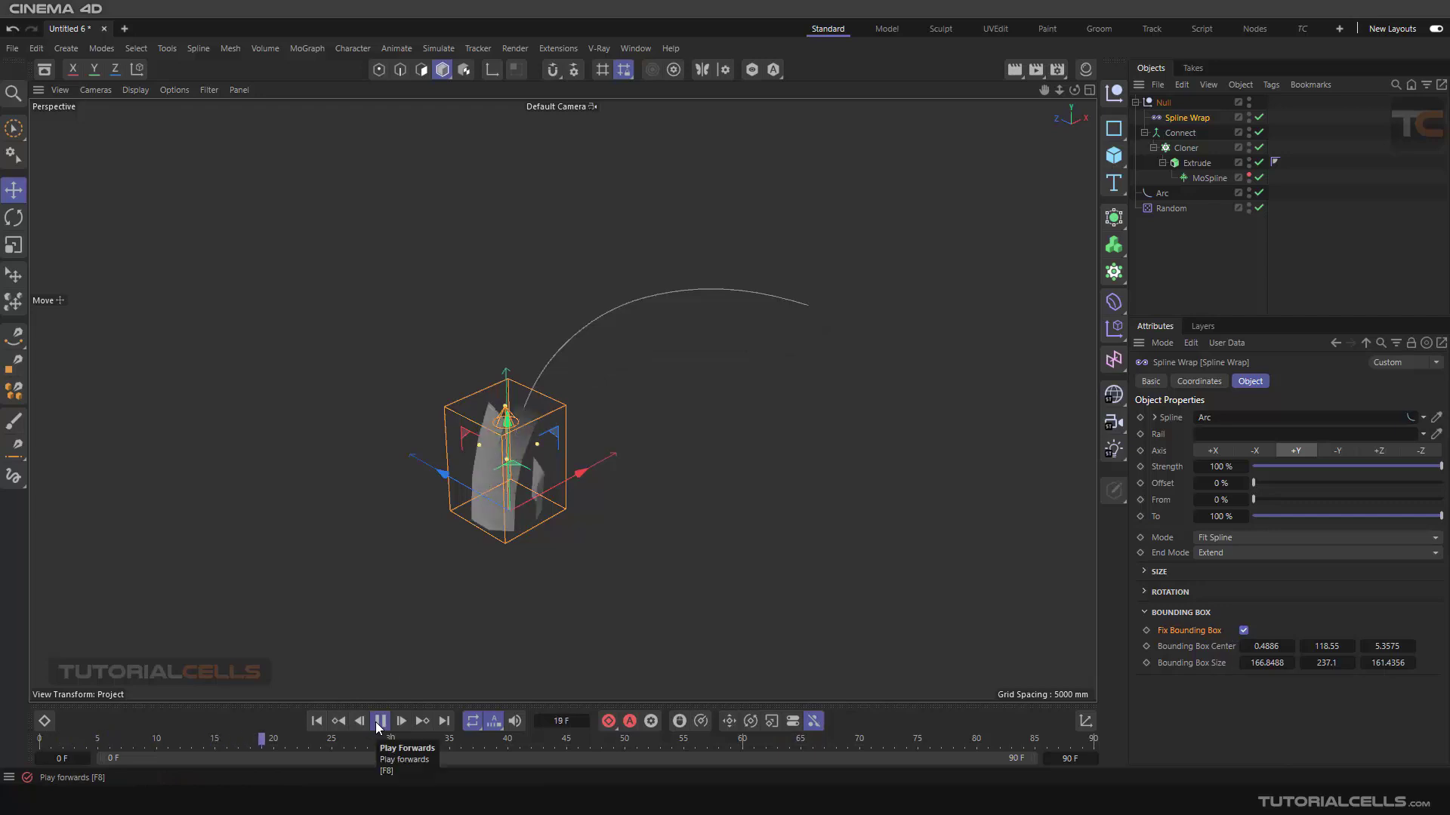
click(379, 721)
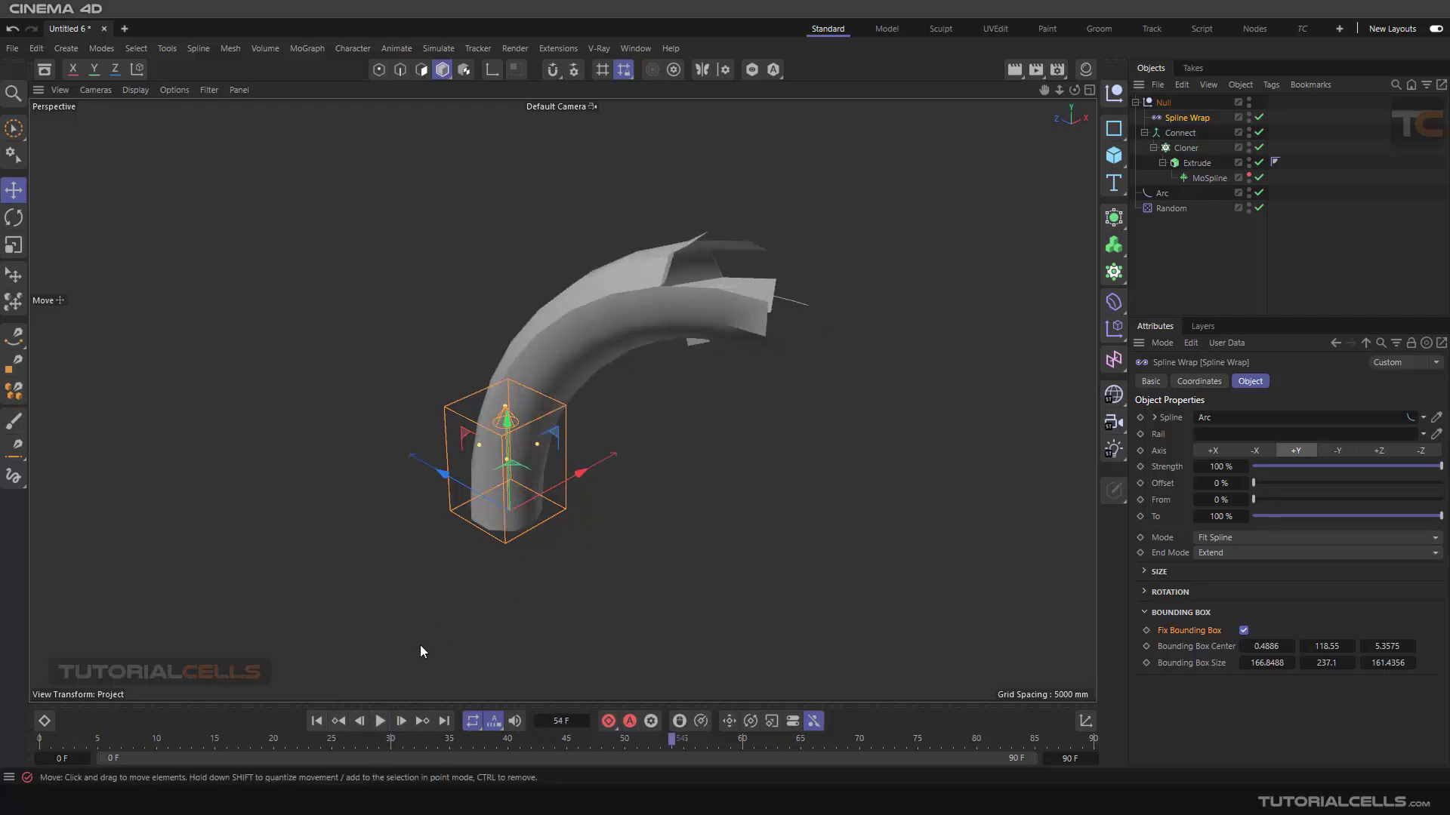